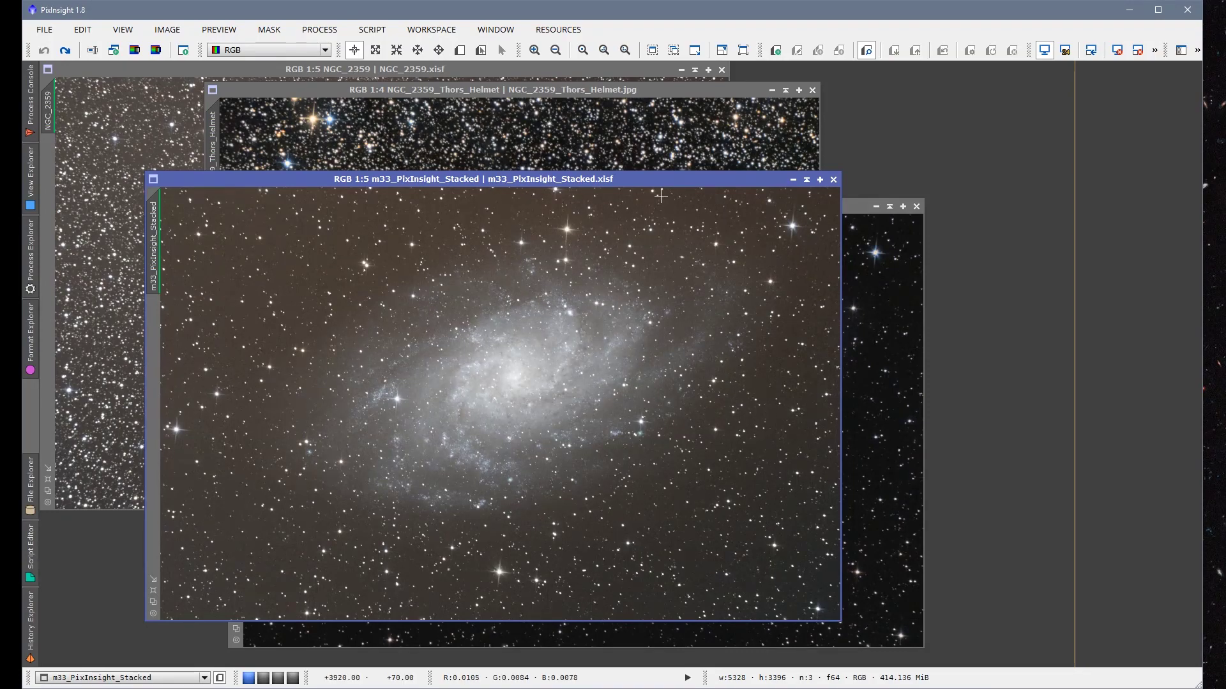
Compare the stacked M33 image against the NGC_2359 image, ending with the M33 stack on top.
{"action": "left_click_drag", "start_coordinate": [664, 179], "coordinate": [618, 171]}
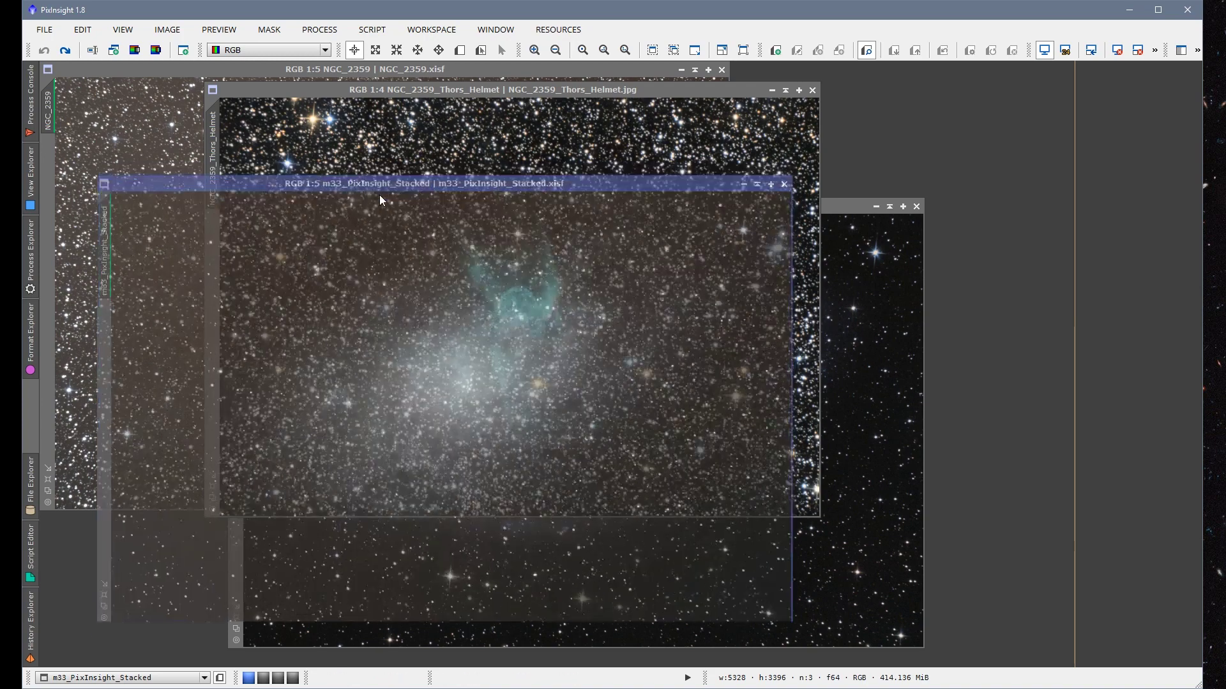
{"action": "left_click", "coordinate": [168, 139]}
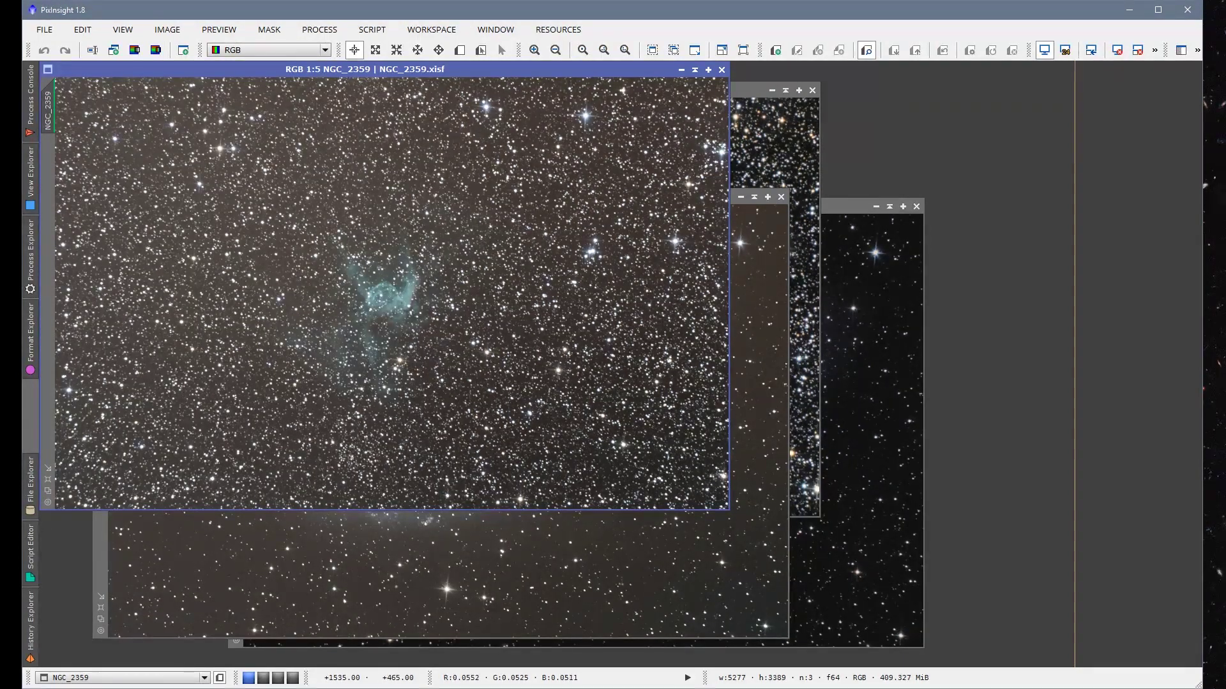
{"action": "left_click", "coordinate": [447, 575]}
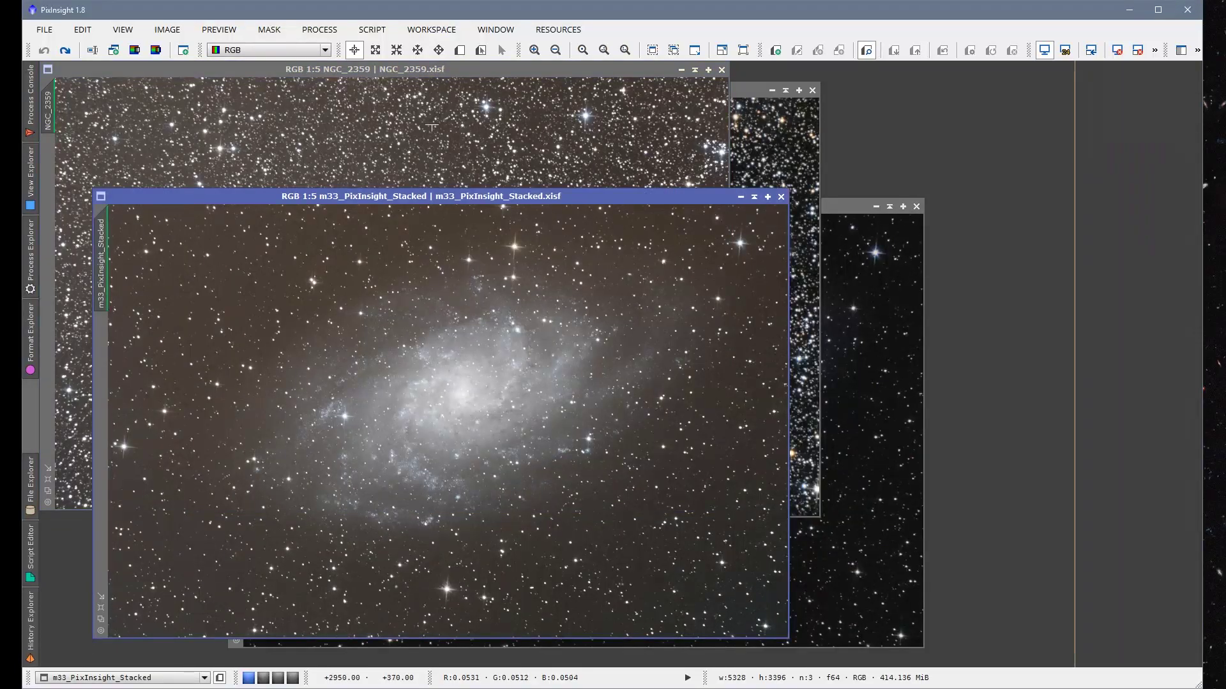
{"action": "left_click", "coordinate": [357, 119]}
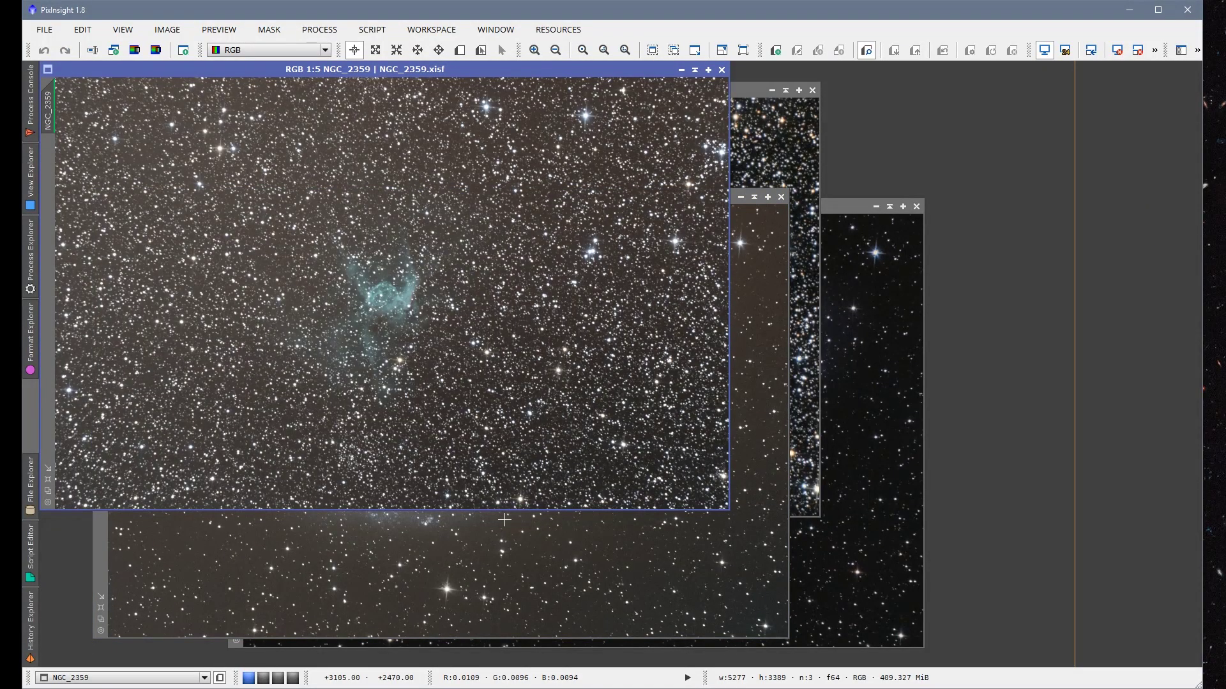
{"action": "left_click", "coordinate": [523, 549]}
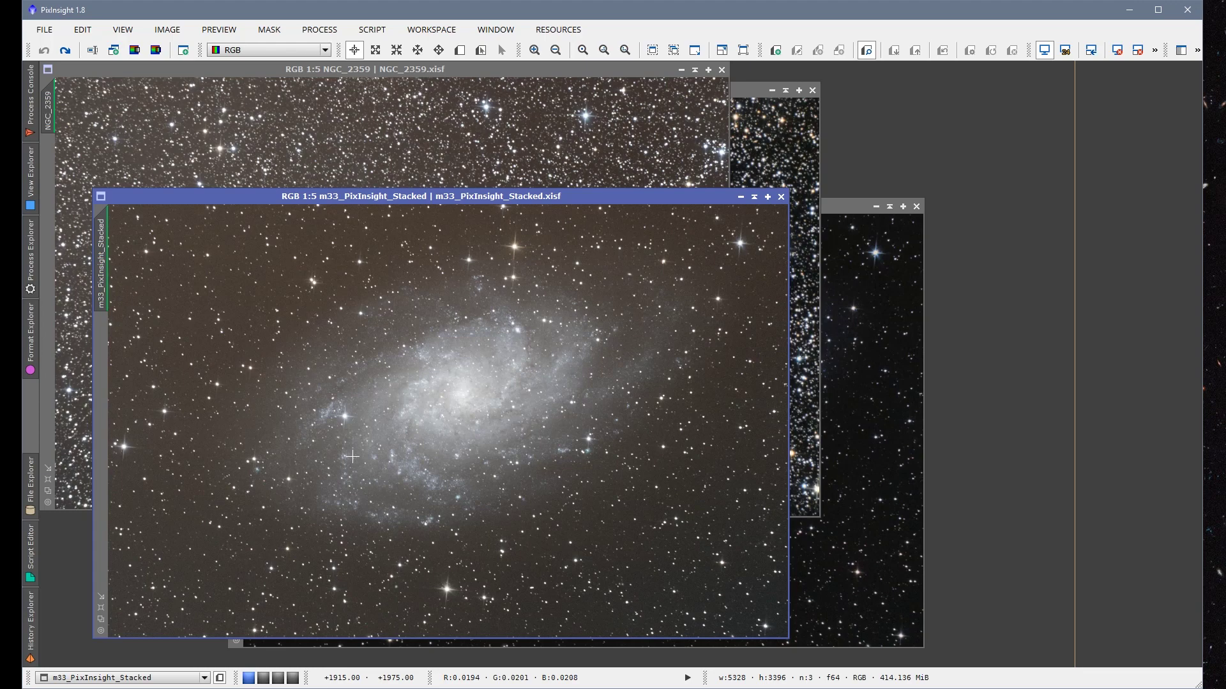
{"action": "left_click", "coordinate": [368, 147]}
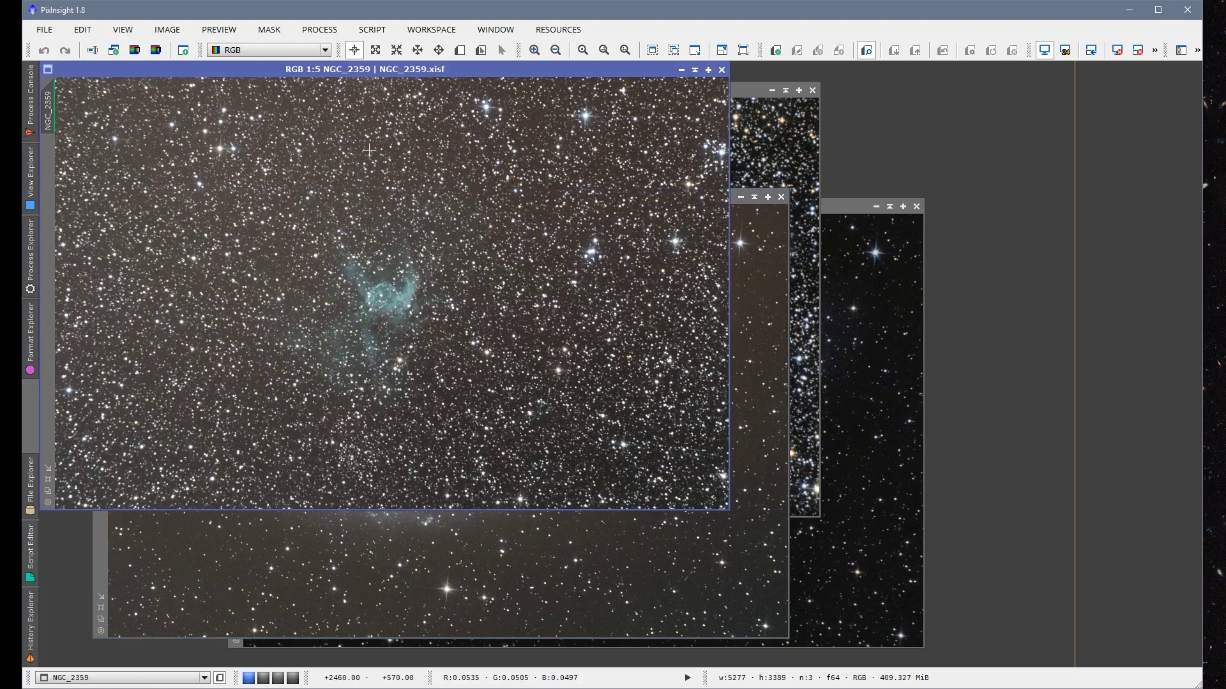
{"action": "left_click", "coordinate": [498, 573]}
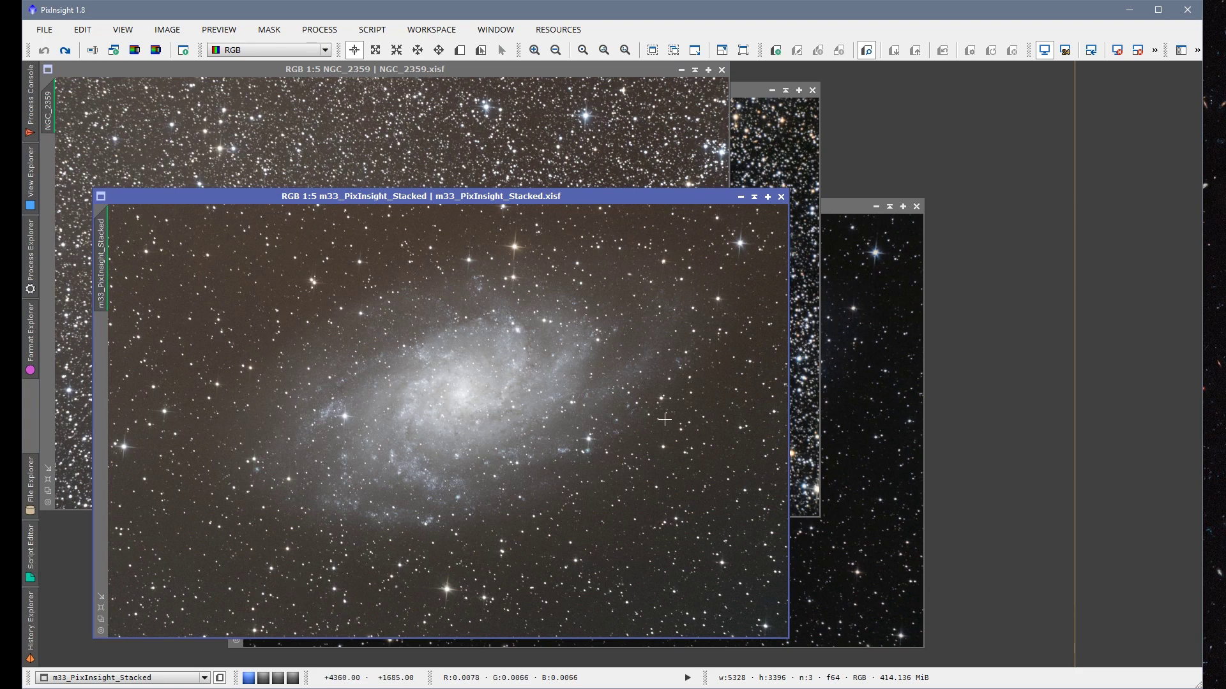
{"action": "left_click", "coordinate": [545, 180]}
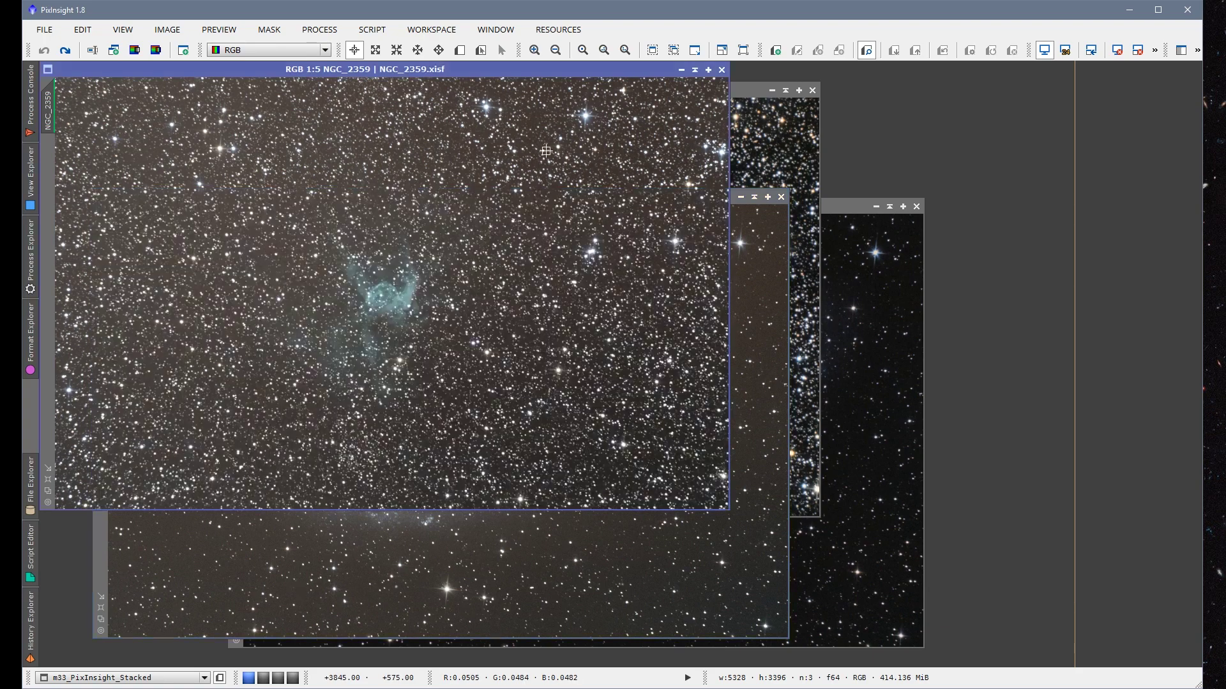
{"action": "left_click", "coordinate": [755, 381]}
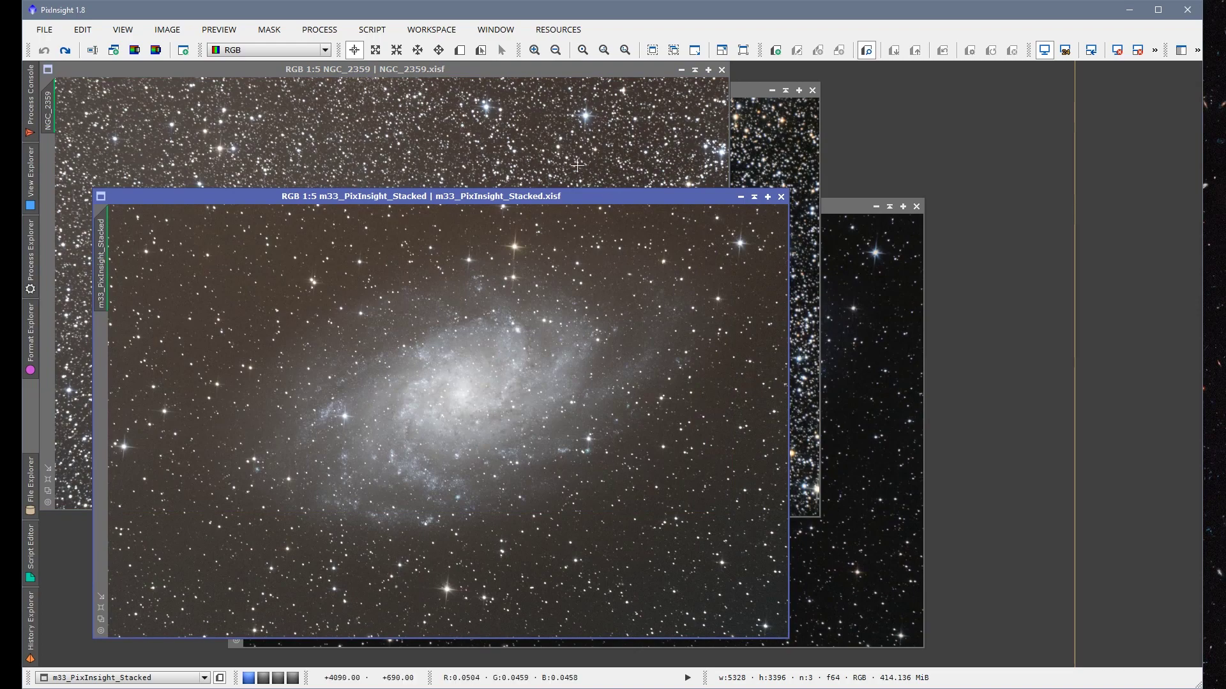
Fit the finished Thor's Helmet image to its window, then shade it and park it aside.
{"action": "left_click", "coordinate": [666, 139]}
{"action": "left_click", "coordinate": [759, 140]}
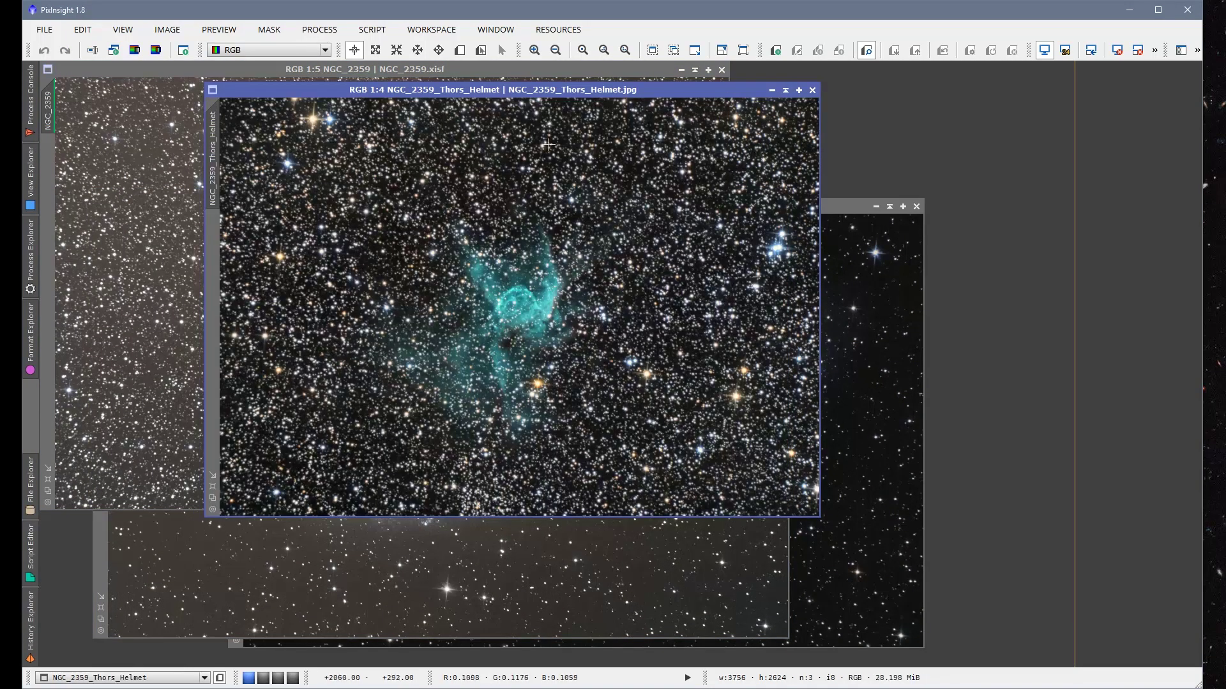
{"action": "left_click_drag", "start_coordinate": [530, 94], "coordinate": [404, 86]}
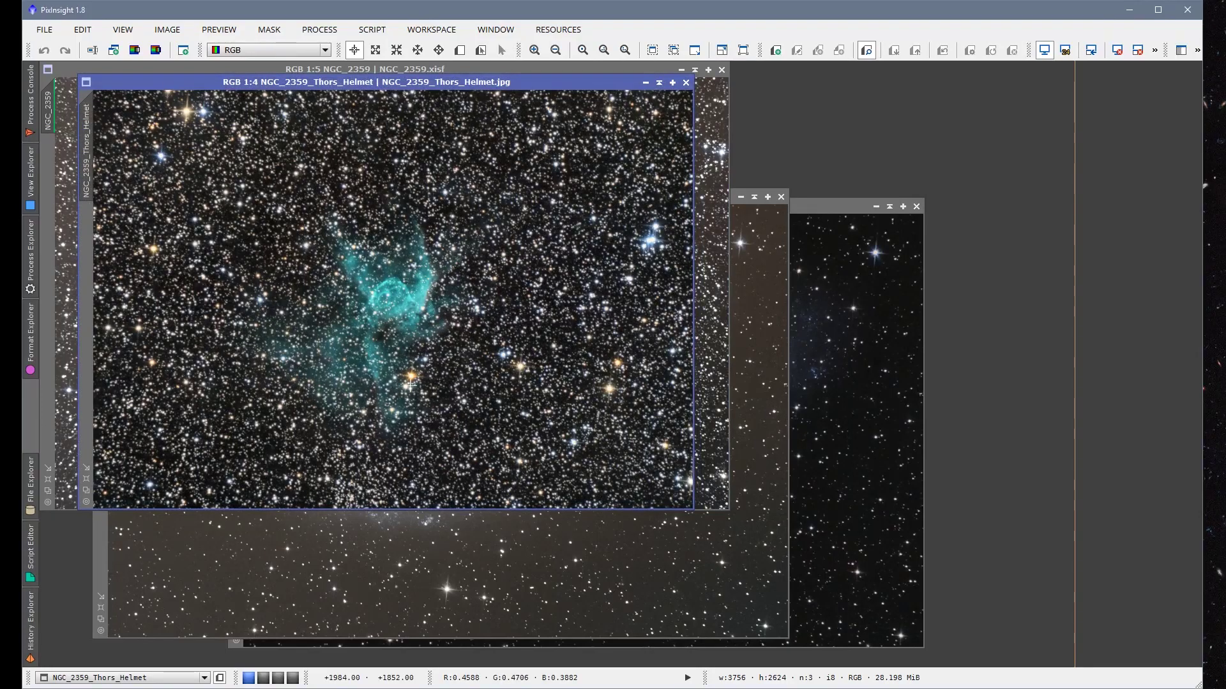
{"action": "left_click", "coordinate": [86, 479]}
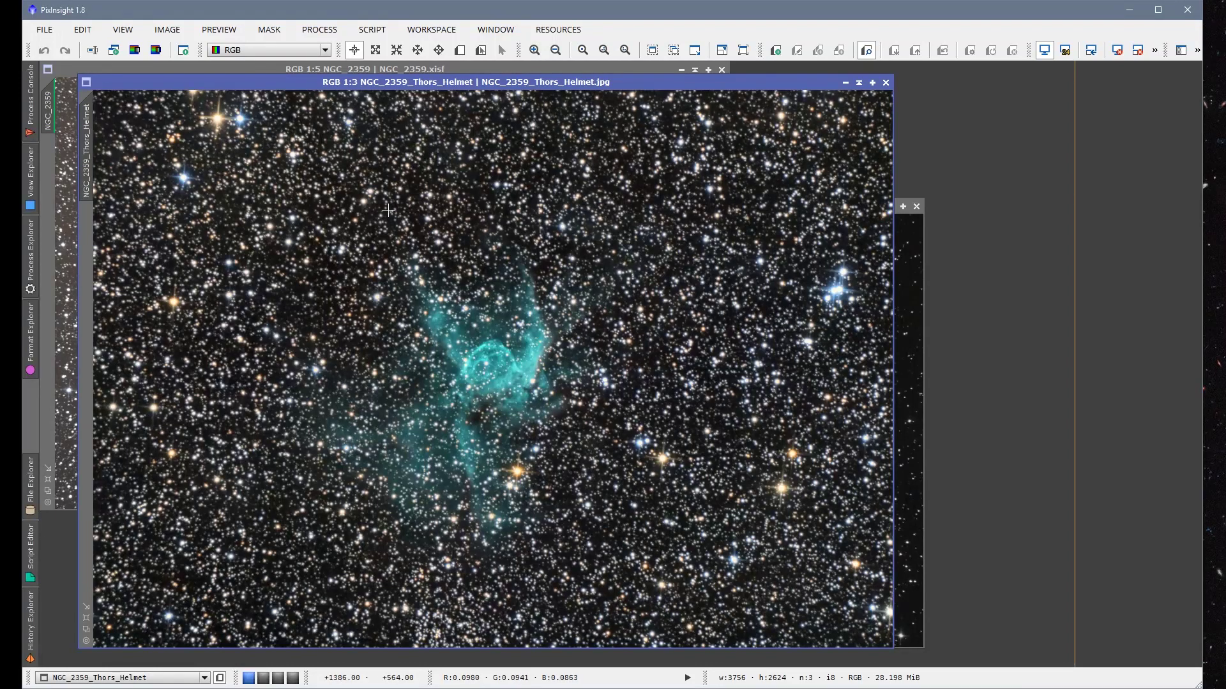
{"action": "left_click", "coordinate": [858, 82]}
{"action": "mouse_move", "coordinate": [469, 362]}
{"action": "left_mouse_down"}
{"action": "mouse_move", "coordinate": [197, 618]}
{"action": "mouse_move", "coordinate": [145, 649]}
{"action": "mouse_move", "coordinate": [153, 660]}
{"action": "left_mouse_up"}
Bring the finished M33 colour image forward, move it up-left, and shade it.
{"action": "key", "text": "ctrl+Tab"}
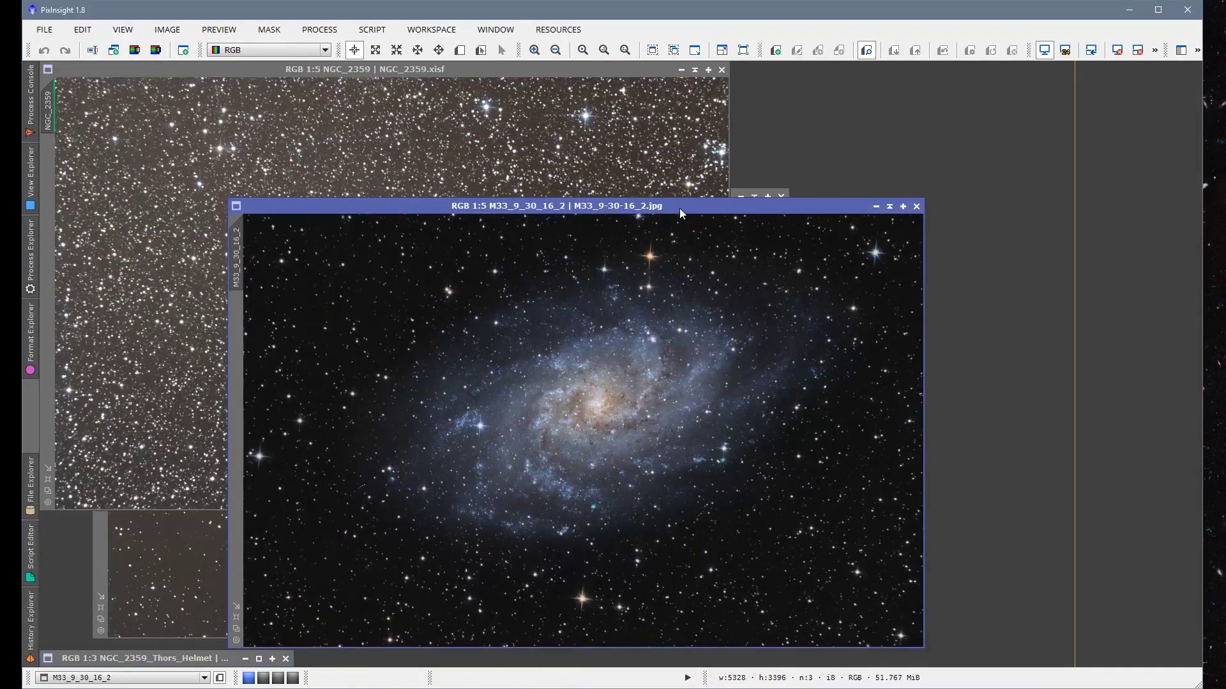
{"action": "left_click_drag", "start_coordinate": [679, 208], "coordinate": [519, 112]}
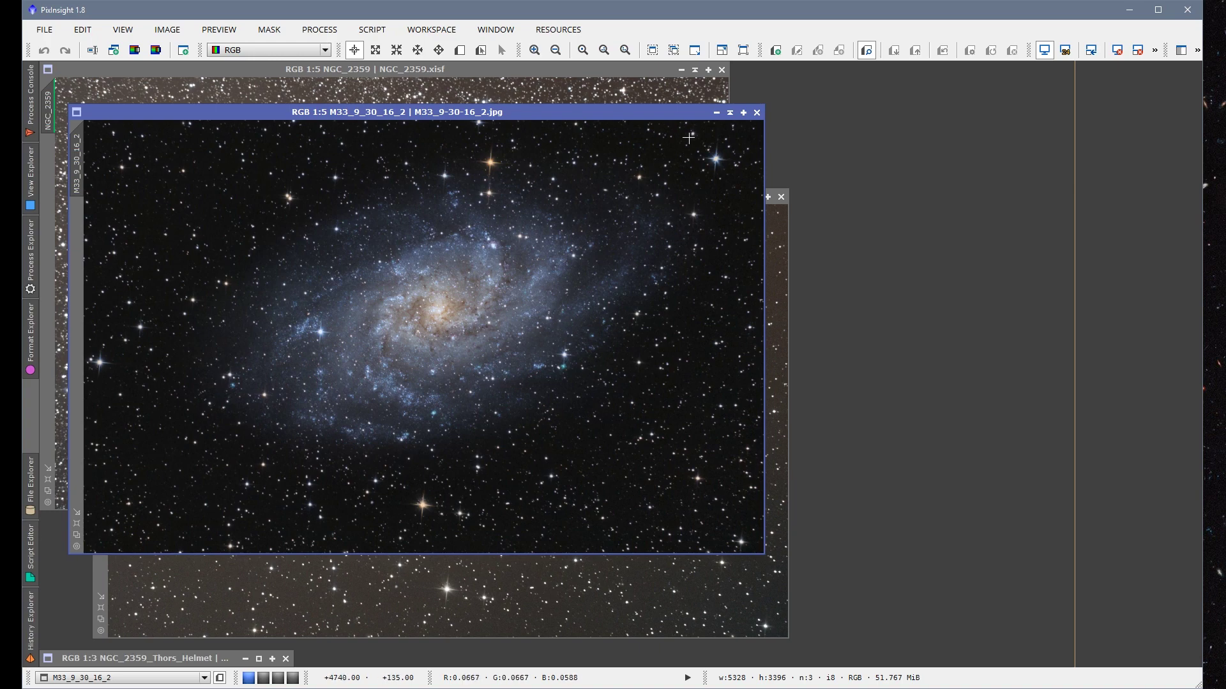
{"action": "left_click", "coordinate": [729, 112]}
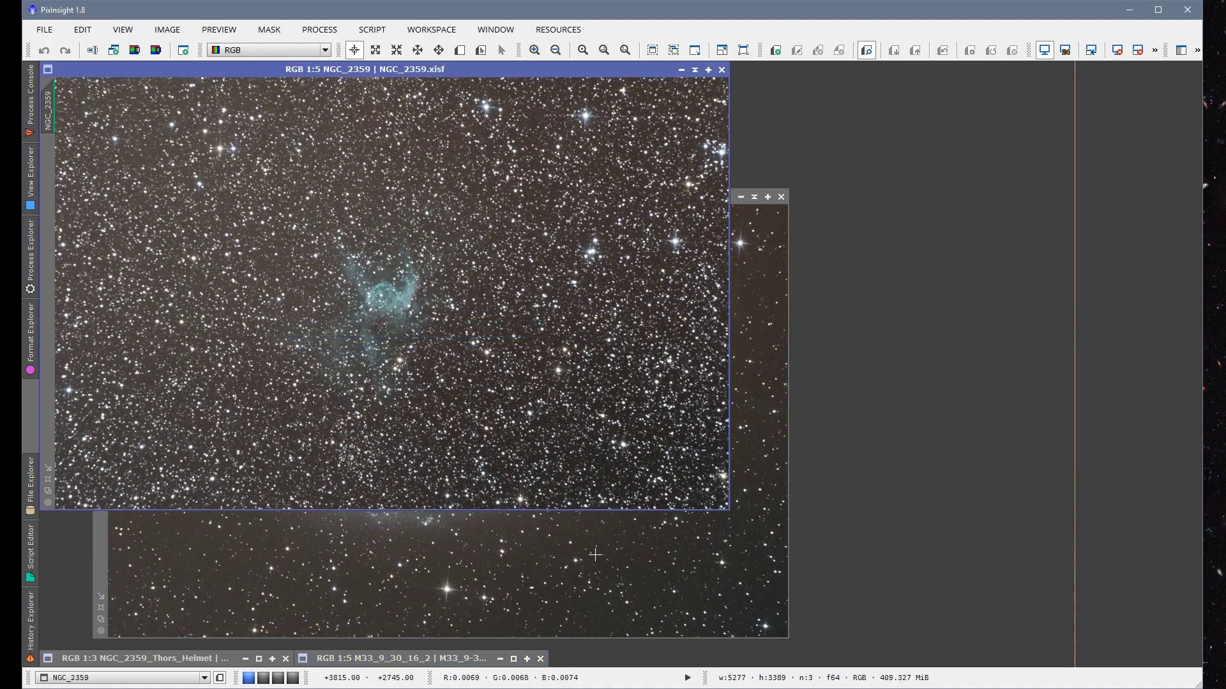
Run AutomaticBackgroundExtractor with Subtraction correction on NGC_2359.
{"action": "left_click", "coordinate": [319, 30]}
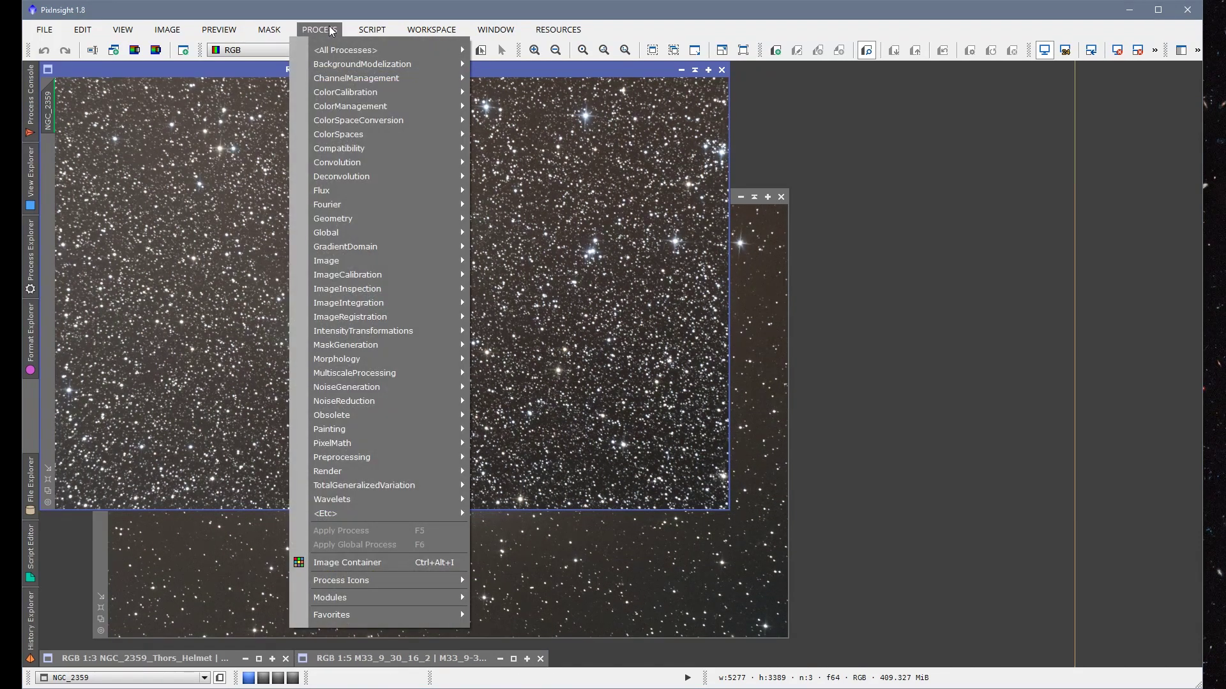
{"action": "mouse_move", "coordinate": [337, 64]}
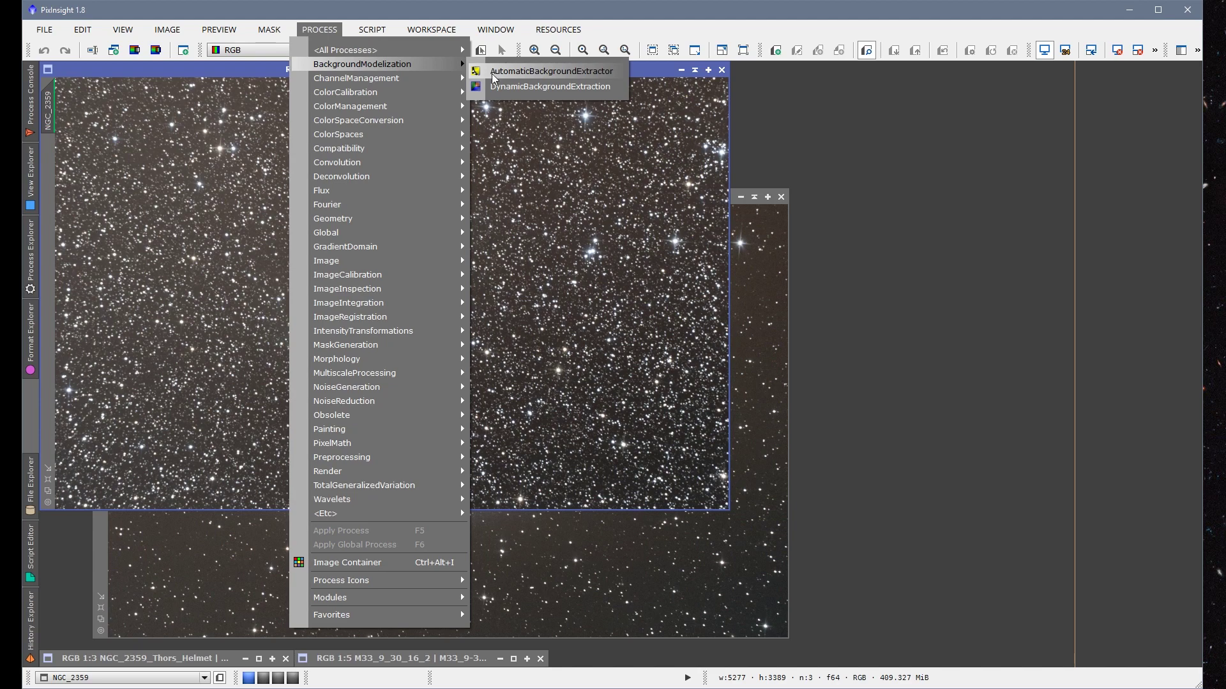
{"action": "left_click", "coordinate": [551, 71]}
{"action": "left_click_drag", "start_coordinate": [970, 70], "coordinate": [933, 68]}
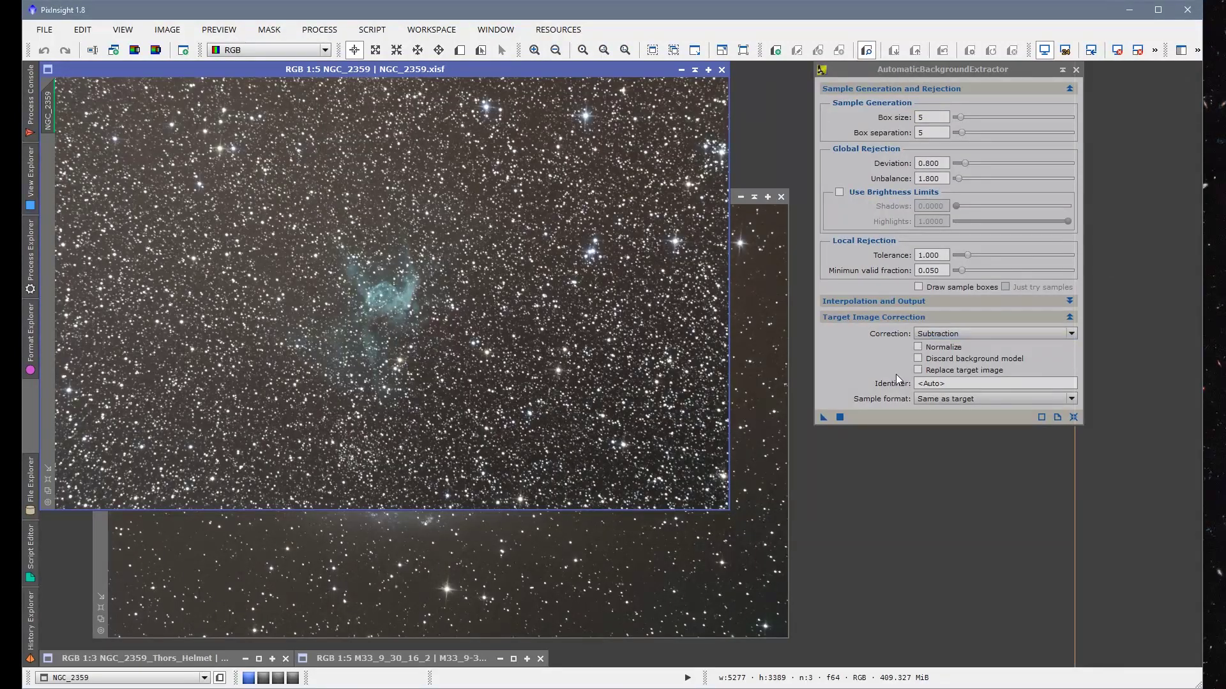
{"action": "left_click", "coordinate": [823, 416]}
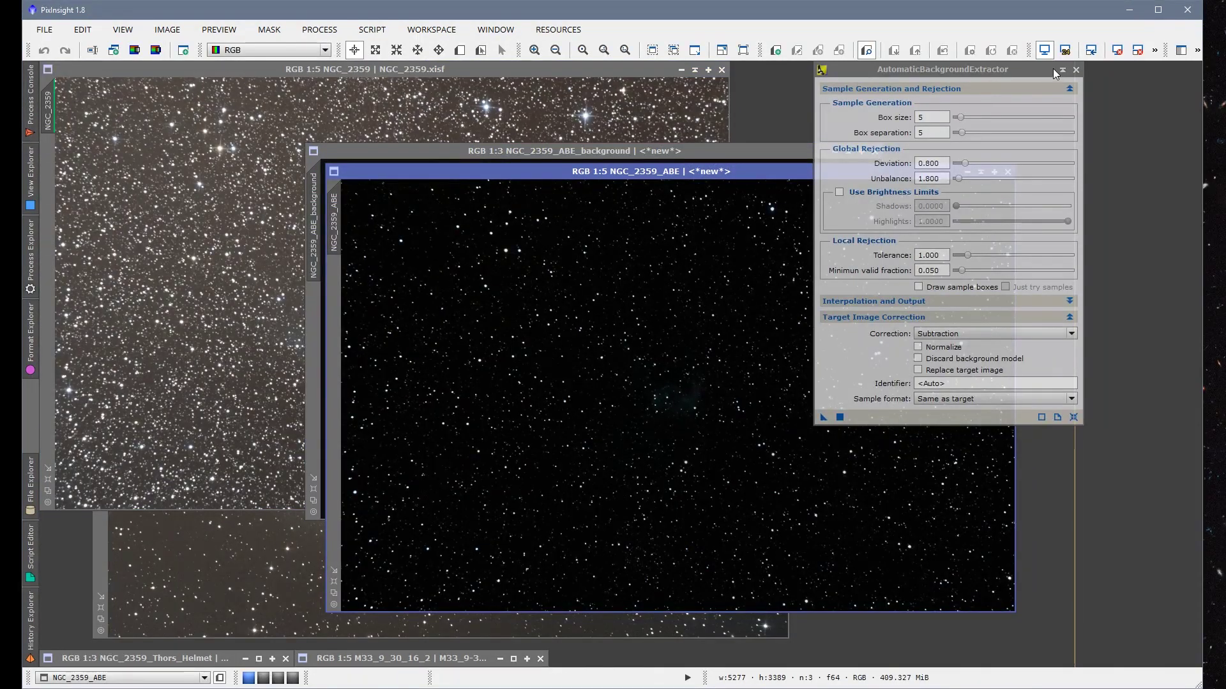
Collapse the background extraction panel and bring the NGC_2359_ABE_background model forward.
{"action": "left_click", "coordinate": [1002, 74]}
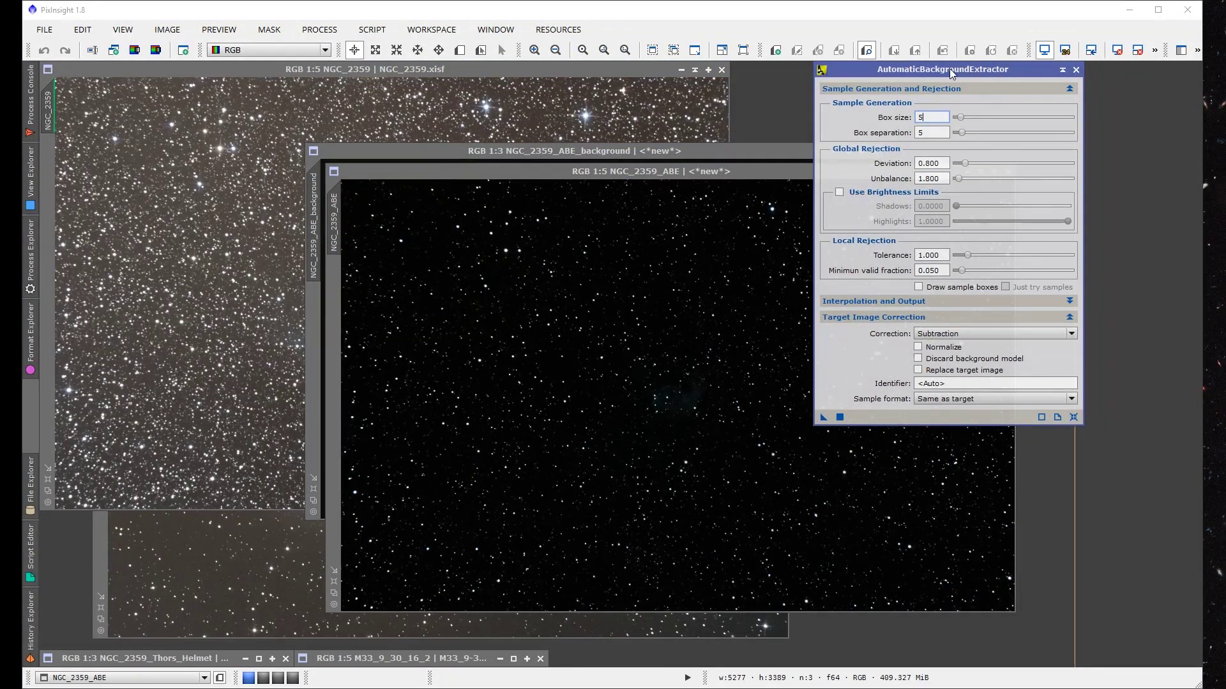
{"action": "left_click", "coordinate": [1062, 69]}
{"action": "mouse_move", "coordinate": [963, 70]}
{"action": "left_mouse_down"}
{"action": "mouse_move", "coordinate": [963, 250]}
{"action": "mouse_move", "coordinate": [1043, 91]}
{"action": "mouse_move", "coordinate": [1032, 78]}
{"action": "left_mouse_up"}
{"action": "left_click", "coordinate": [760, 159]}
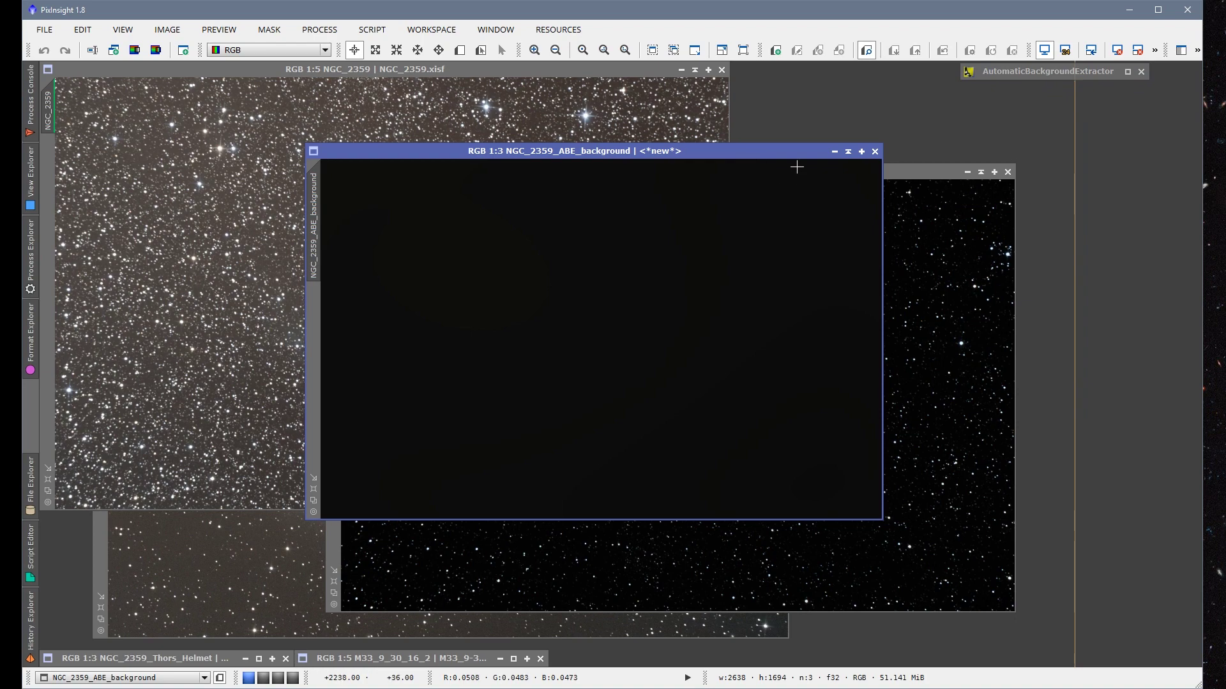
{"action": "left_click_drag", "start_coordinate": [796, 153], "coordinate": [752, 128]}
{"action": "double_click", "coordinate": [1004, 72]}
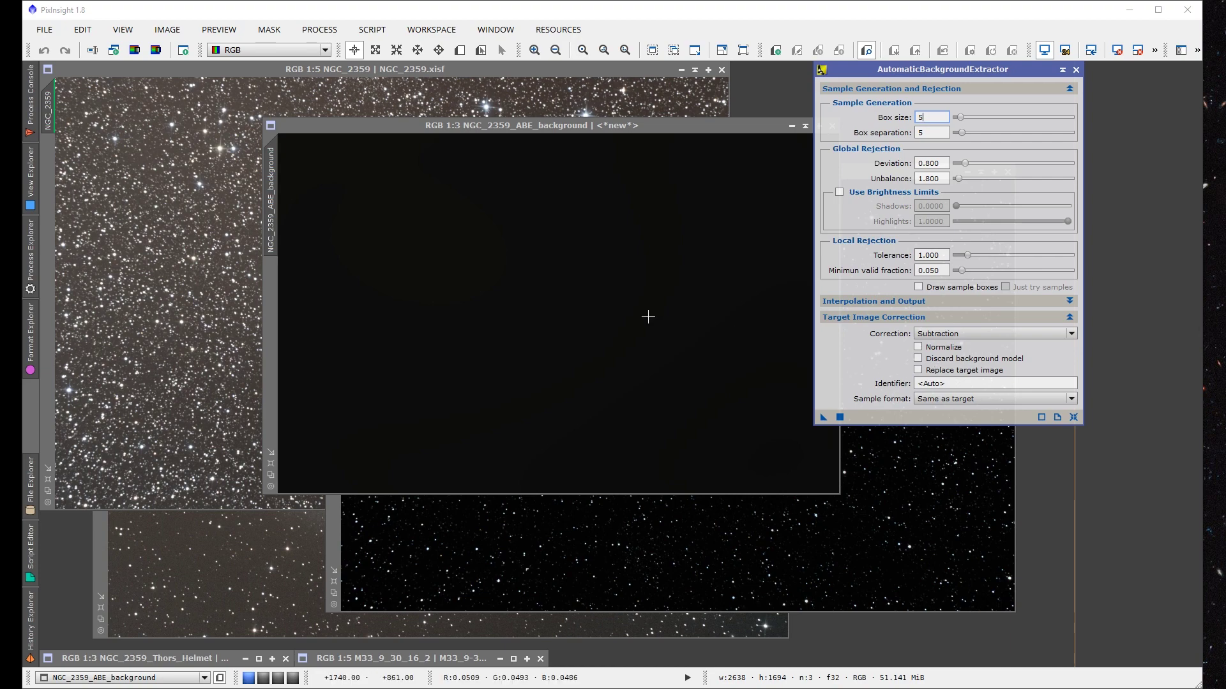
{"action": "left_click", "coordinate": [1060, 71]}
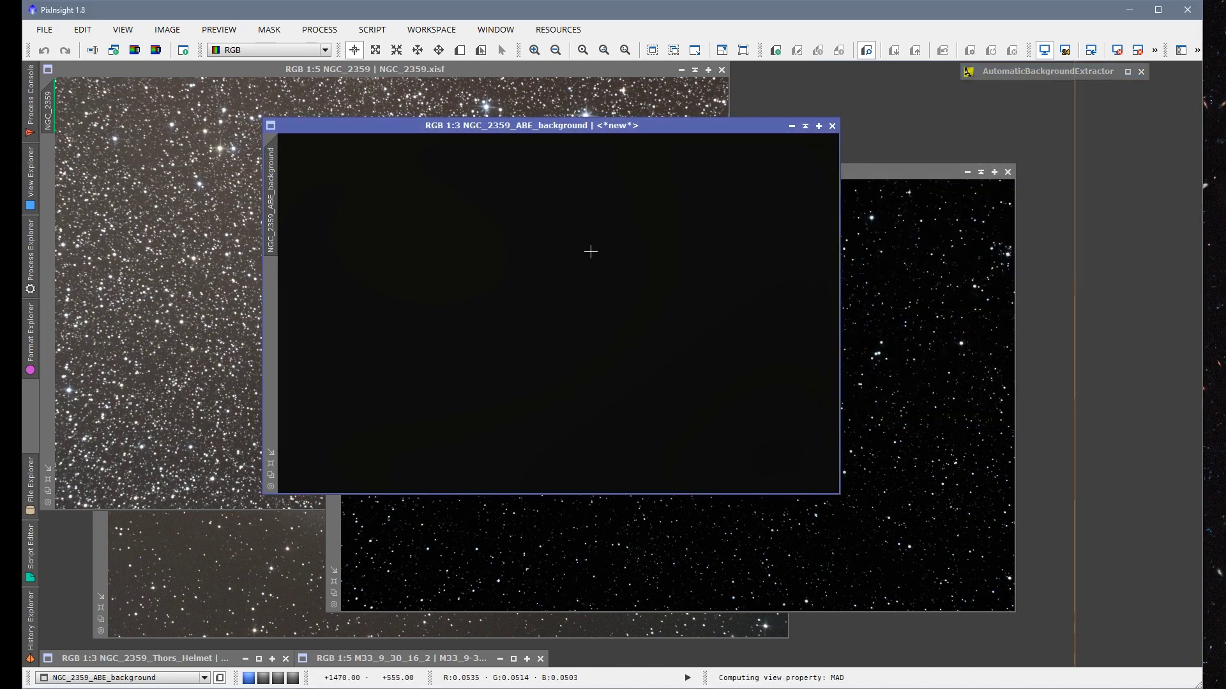
Auto-stretch the background model to reveal the gradient, compare it with the original, then close it.
{"action": "key", "text": "ctrl+a"}
{"action": "left_click_drag", "start_coordinate": [600, 136], "coordinate": [581, 151]}
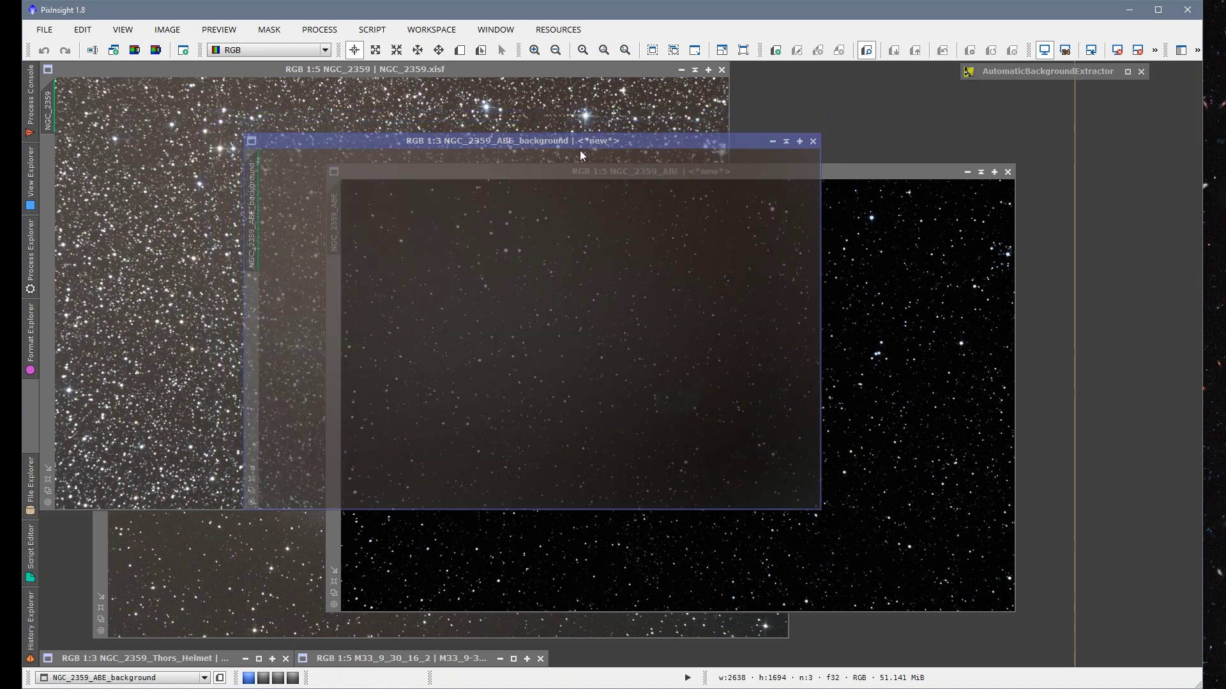
{"action": "left_click_drag", "start_coordinate": [877, 175], "coordinate": [1022, 224]}
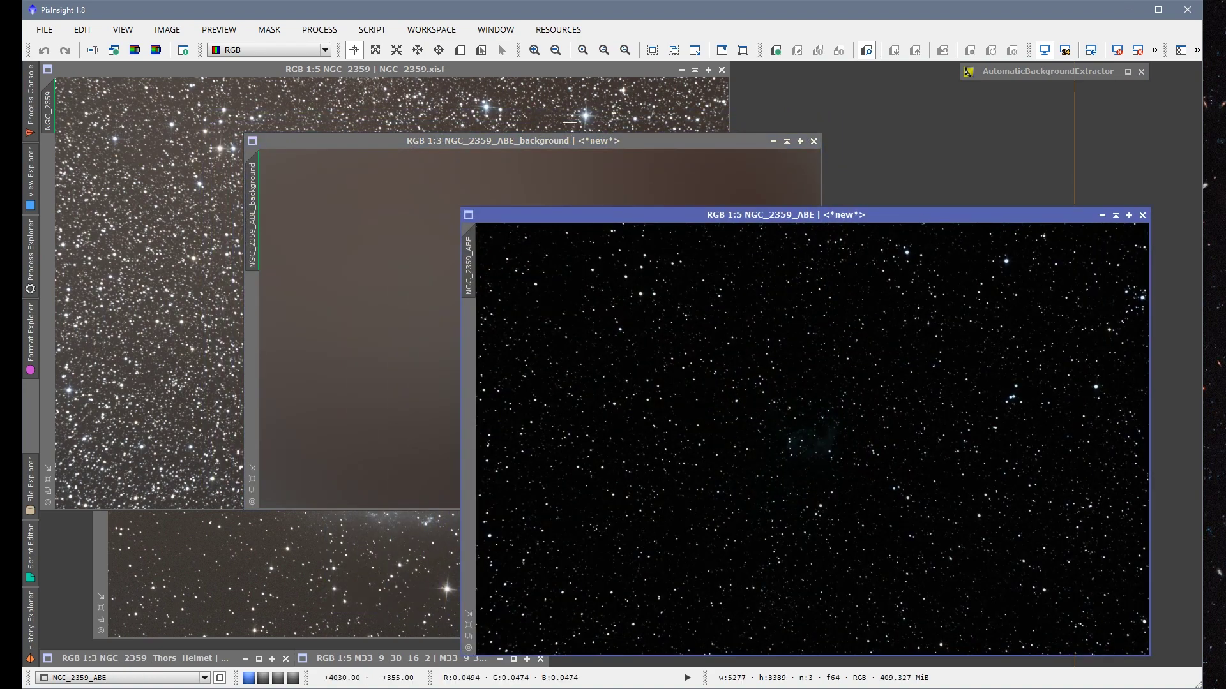
{"action": "left_click_drag", "start_coordinate": [583, 147], "coordinate": [925, 147]}
{"action": "left_click", "coordinate": [638, 122]}
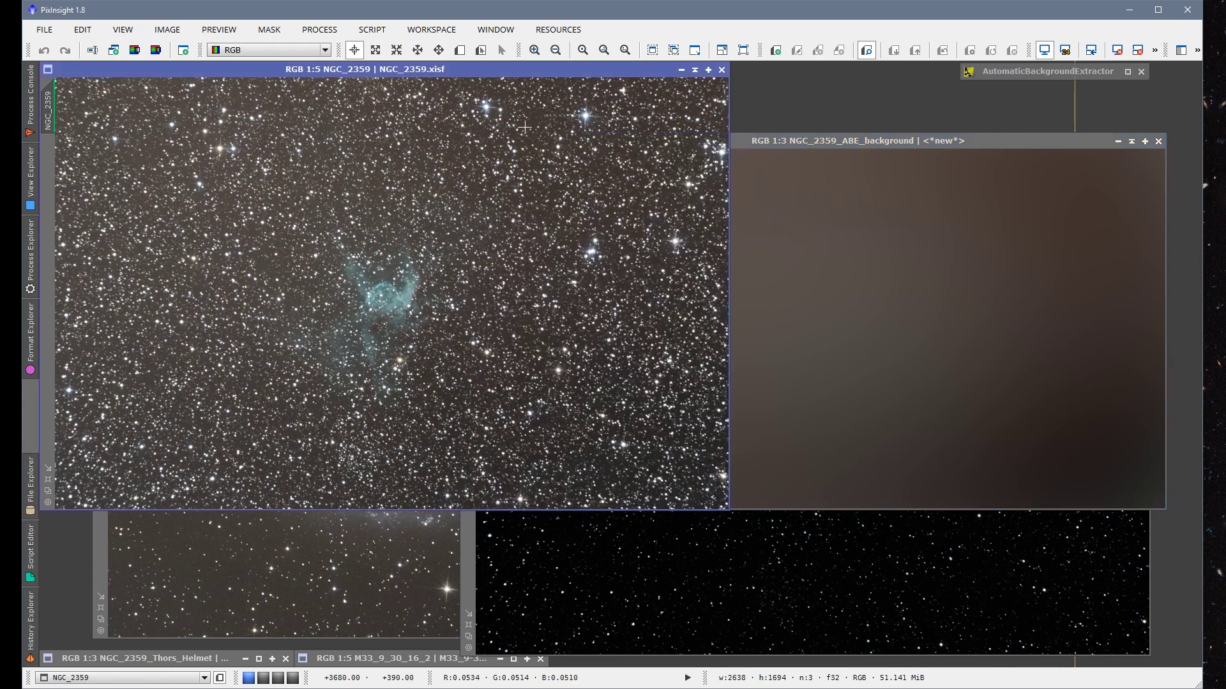
{"action": "left_click_drag", "start_coordinate": [792, 143], "coordinate": [800, 145]}
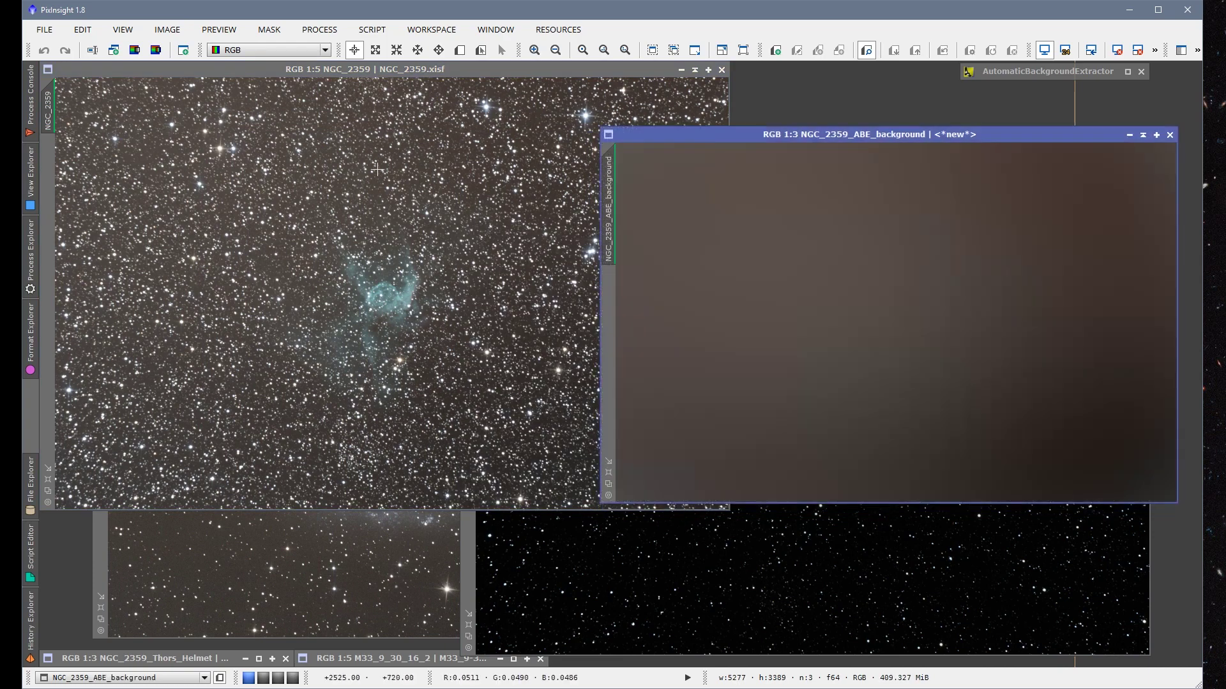
{"action": "left_click", "coordinate": [377, 169]}
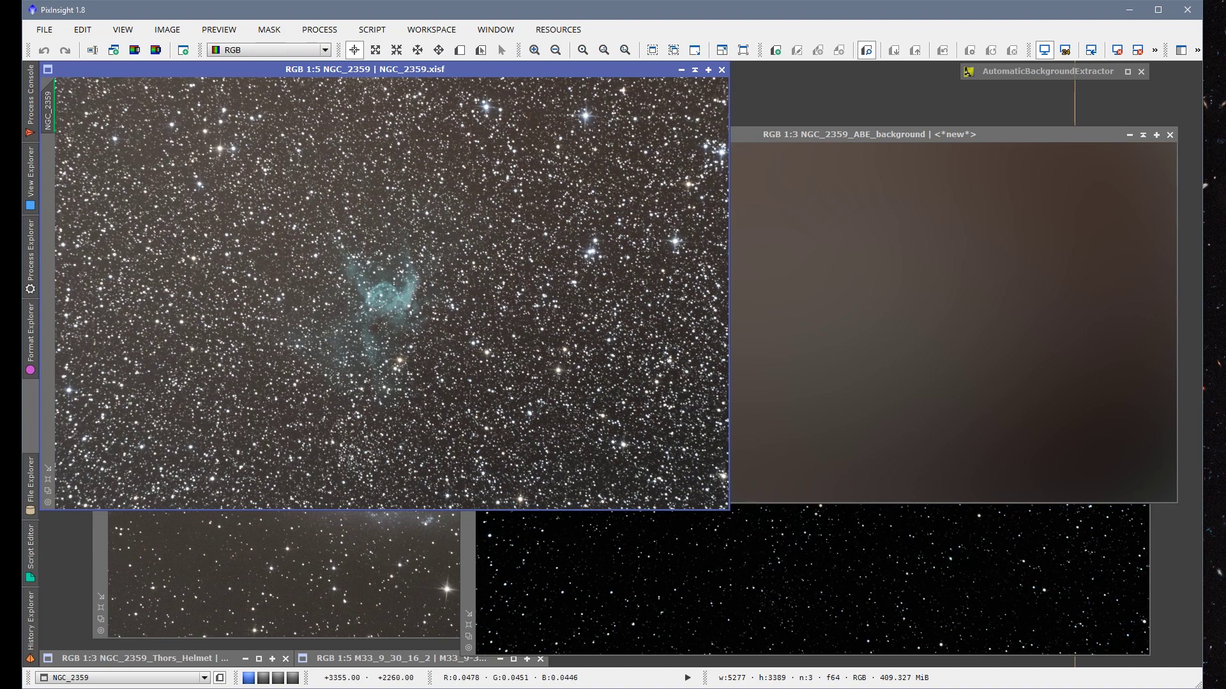
{"action": "left_click", "coordinate": [930, 355]}
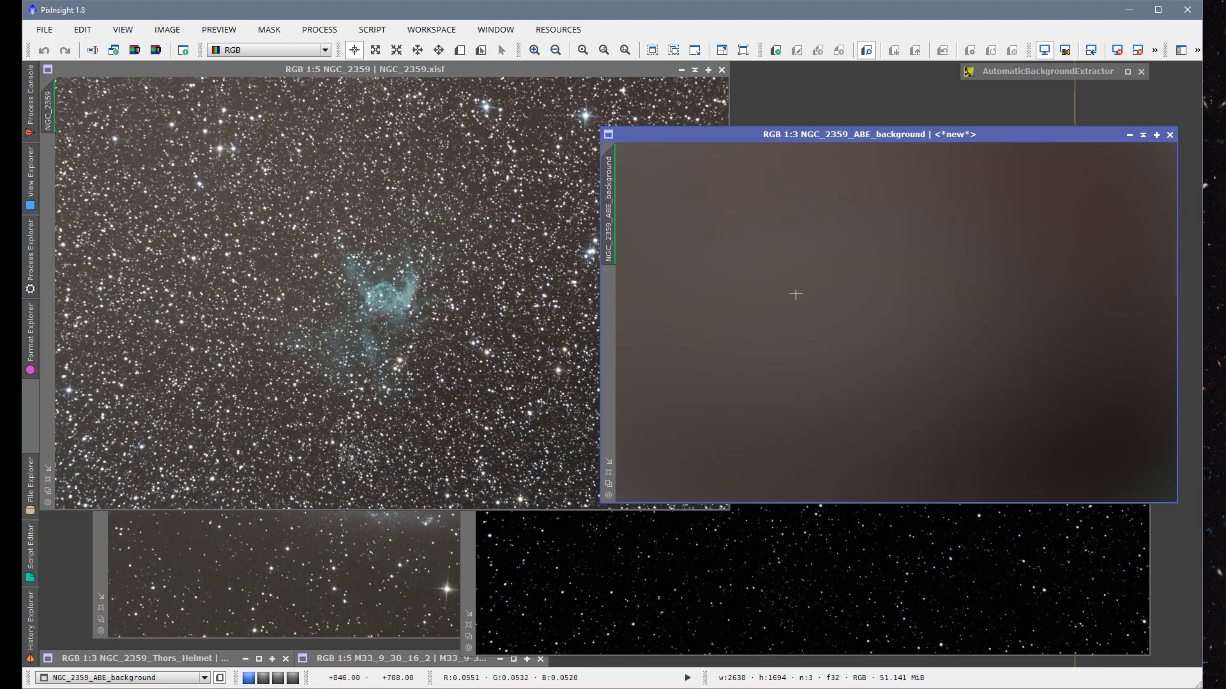
{"action": "left_click", "coordinate": [1170, 135]}
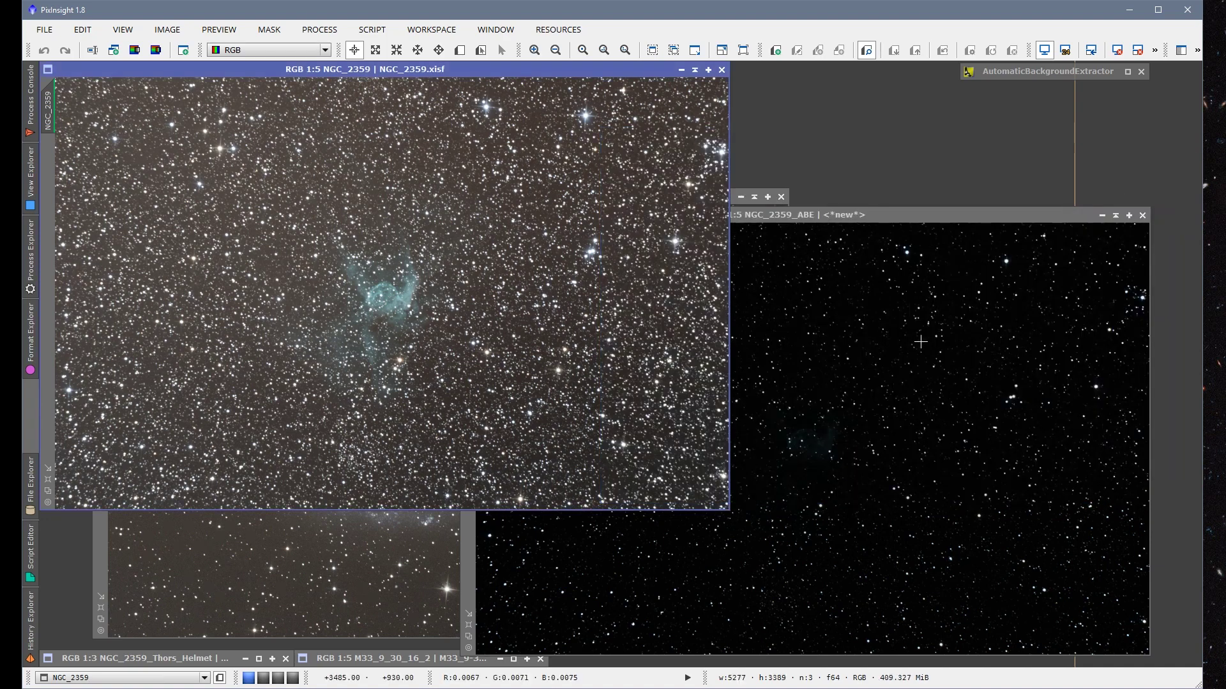
Auto-stretch NGC_2359_ABE, compare it with the original NGC_2359, then close it.
{"action": "left_click_drag", "start_coordinate": [886, 216], "coordinate": [707, 138]}
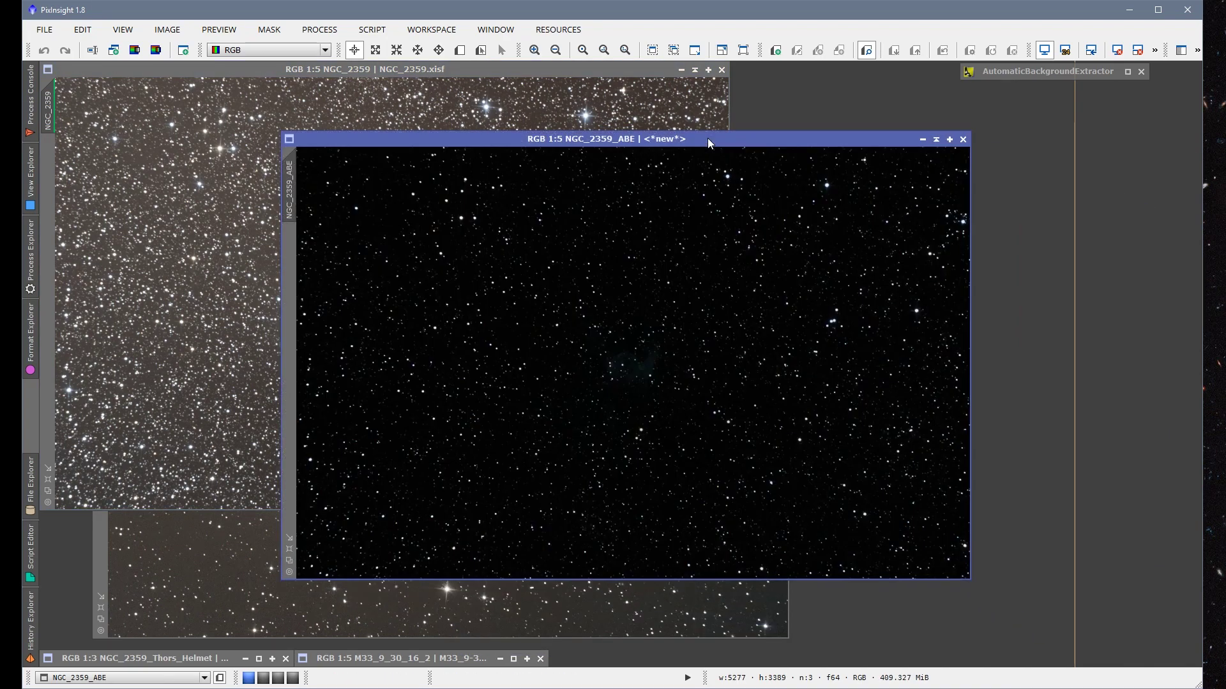
{"action": "key", "text": "ctrl+a"}
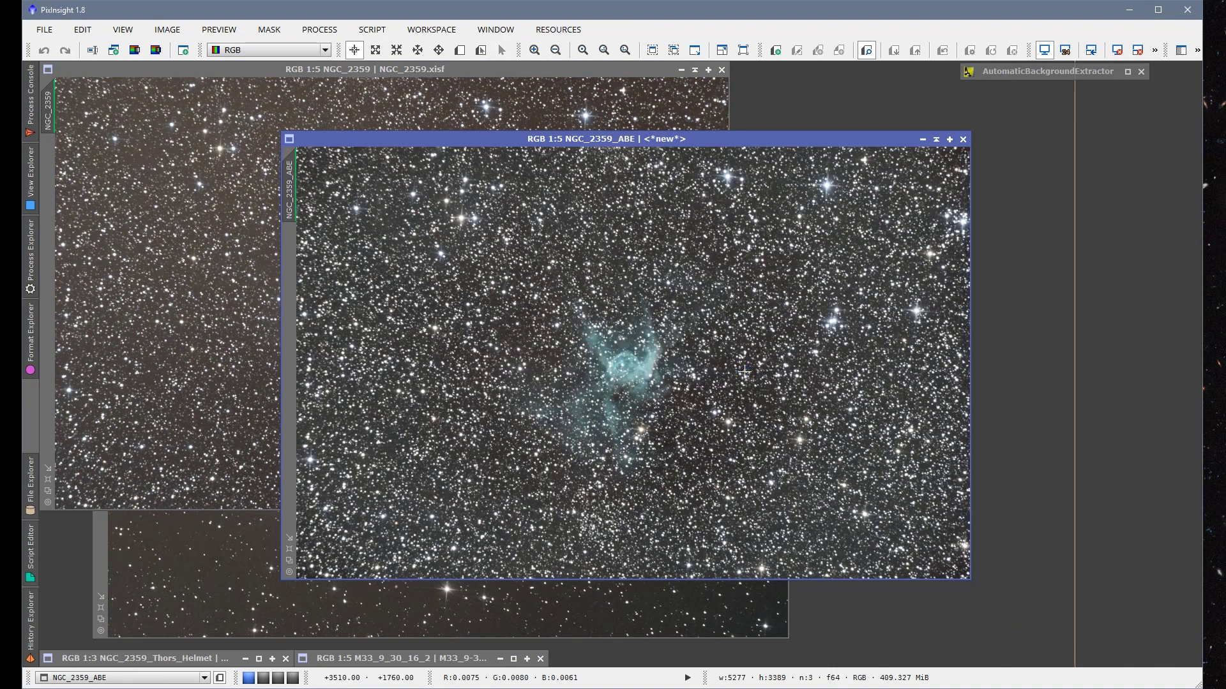
{"action": "left_click_drag", "start_coordinate": [755, 144], "coordinate": [563, 118]}
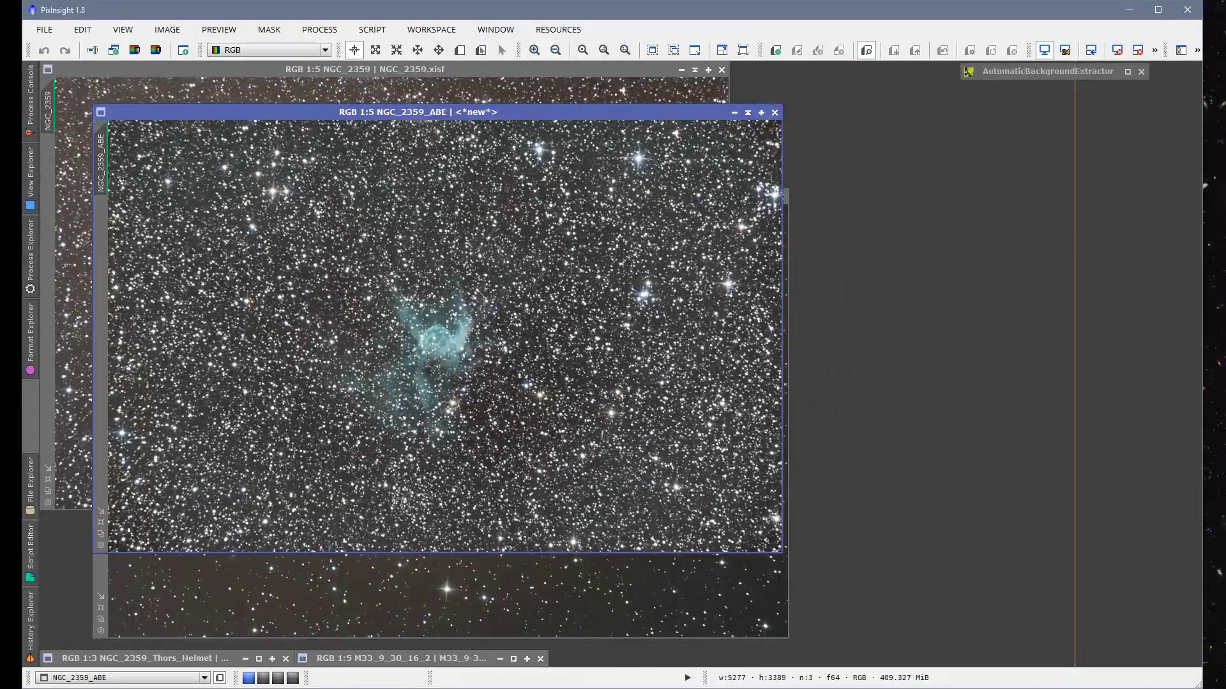
{"action": "left_click_drag", "start_coordinate": [541, 119], "coordinate": [592, 116]}
{"action": "left_click_drag", "start_coordinate": [1022, 73], "coordinate": [995, 74]}
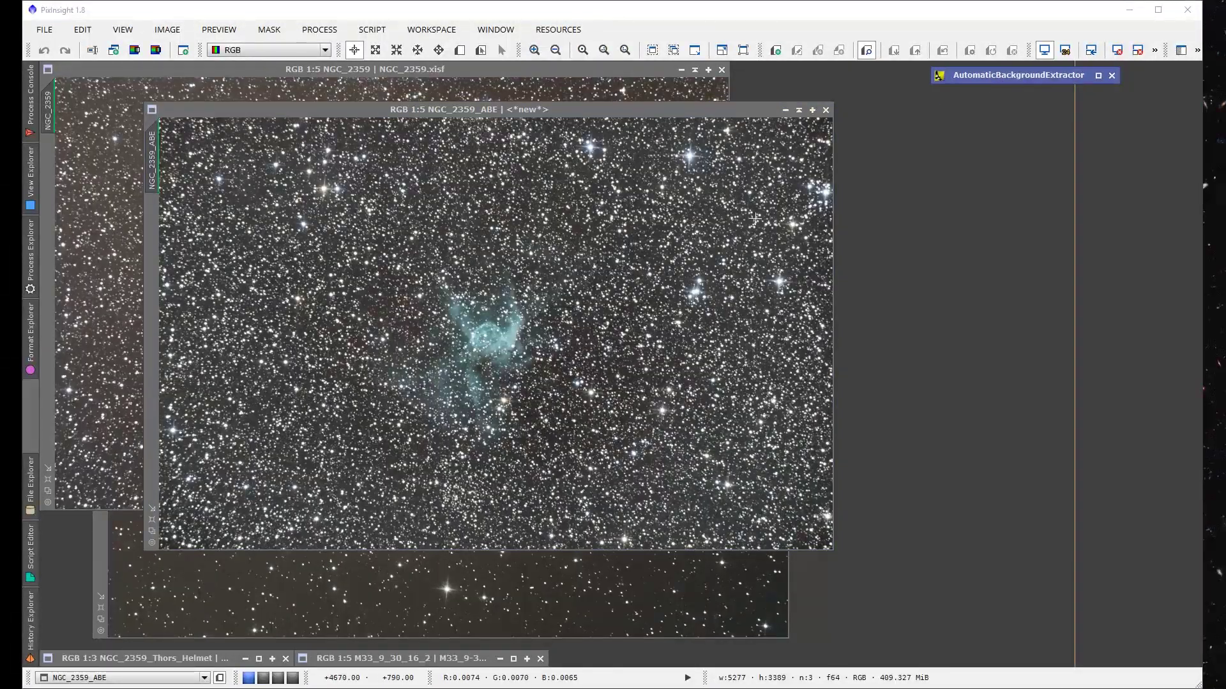
{"action": "left_click", "coordinate": [825, 110]}
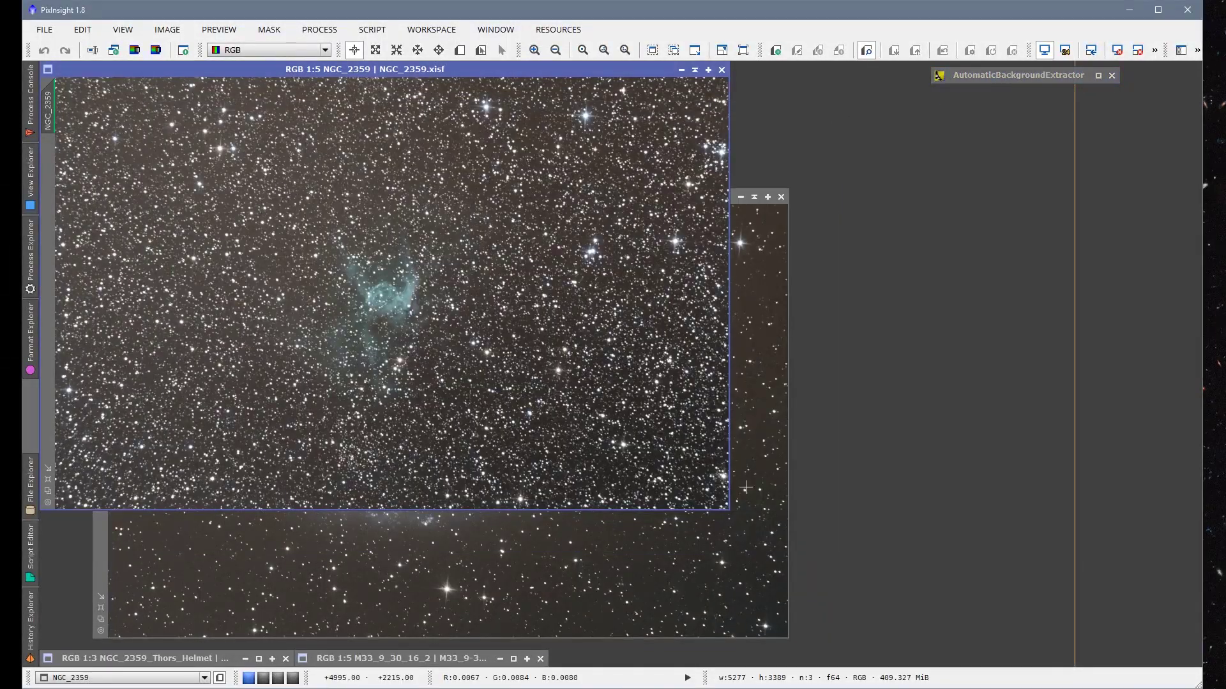
Apply AutomaticBackgroundExtractor to m33_PixInsight_Stacked.
{"action": "left_click", "coordinate": [760, 408]}
{"action": "double_click", "coordinate": [976, 75]}
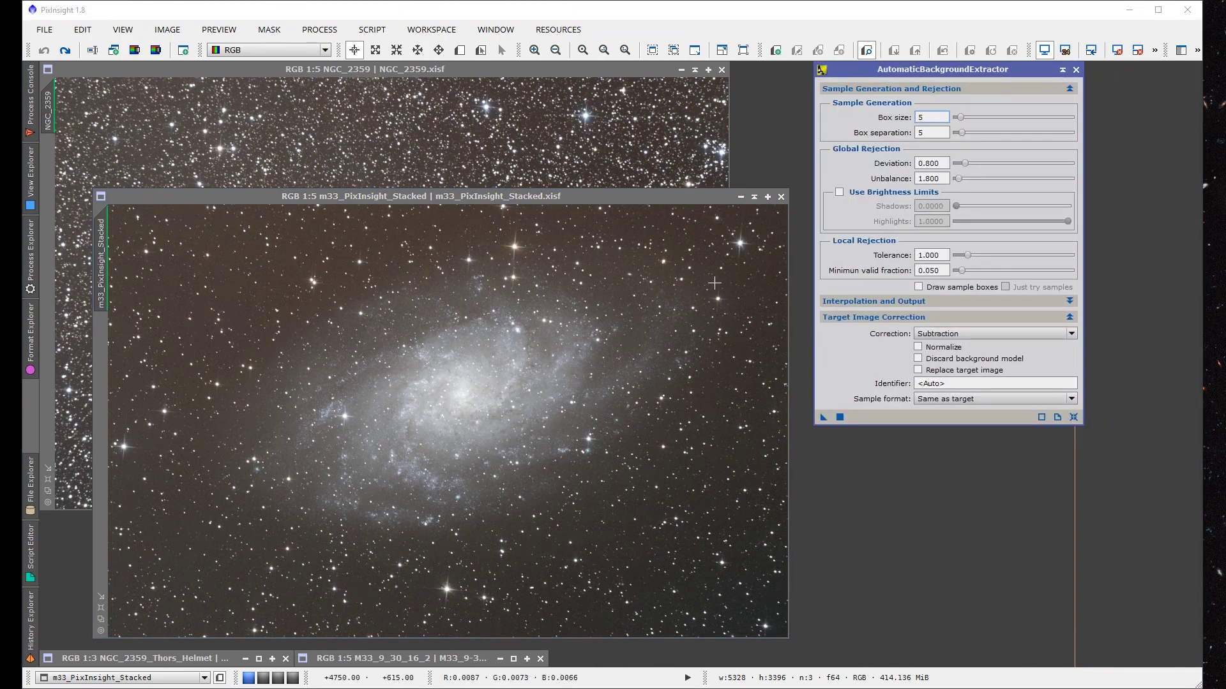
{"action": "left_click_drag", "start_coordinate": [822, 418], "coordinate": [625, 422]}
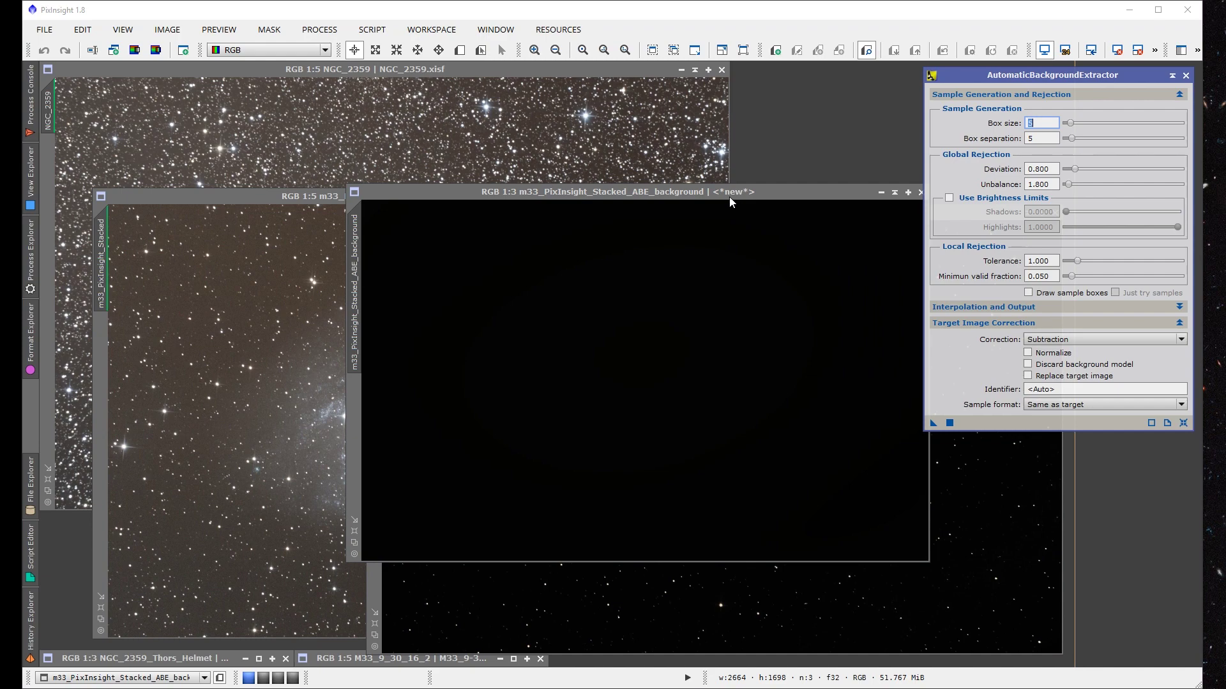
Auto-stretch the M33 background model and corrected image side by side, then close the ABE tool and corrected image.
{"action": "left_click", "coordinate": [658, 358]}
{"action": "key", "text": "ctrl+a"}
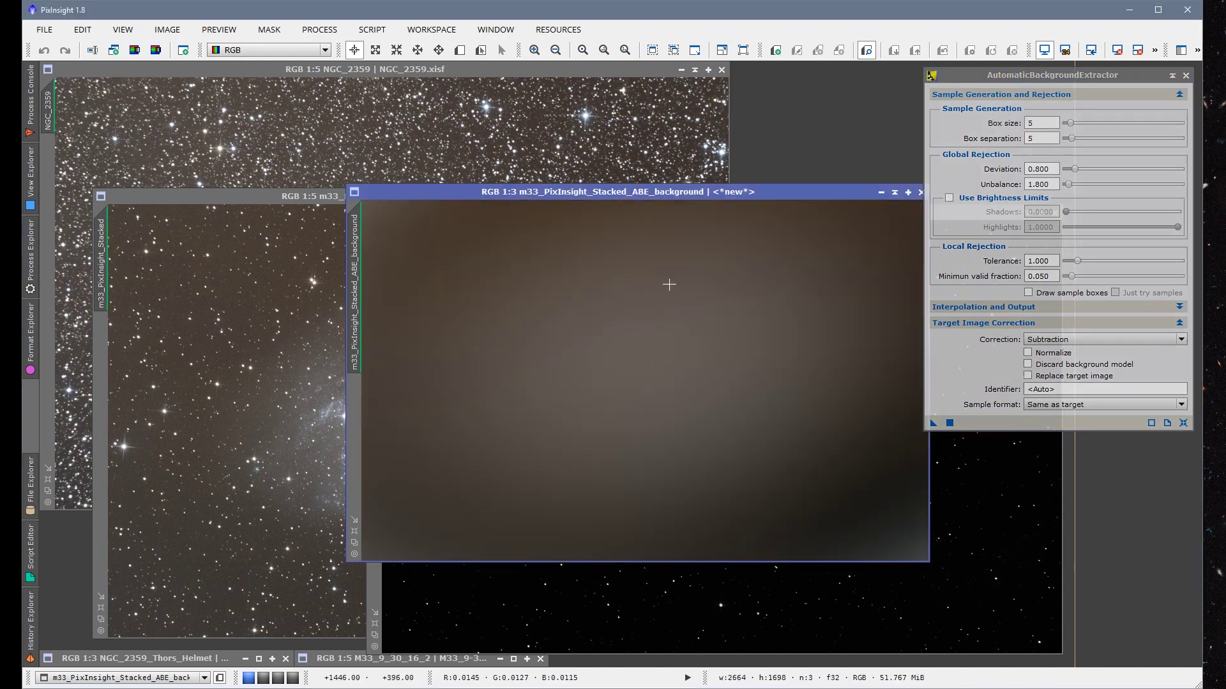
{"action": "left_click_drag", "start_coordinate": [718, 193], "coordinate": [471, 97]}
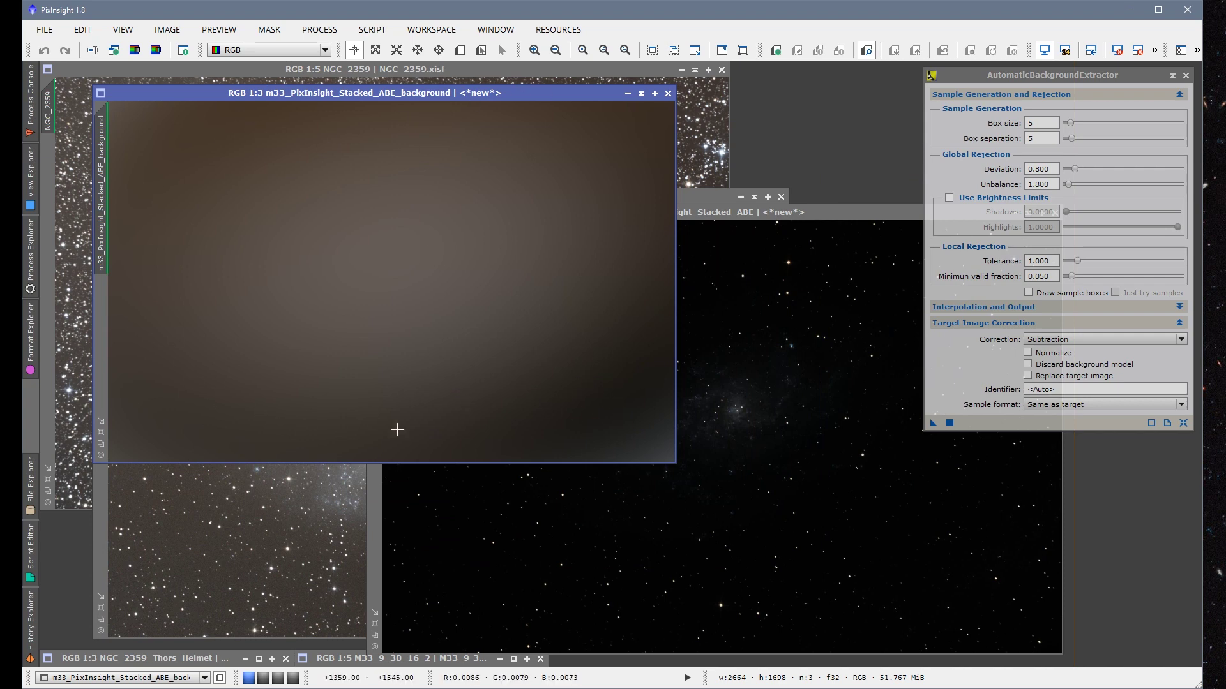
{"action": "left_click", "coordinate": [527, 470]}
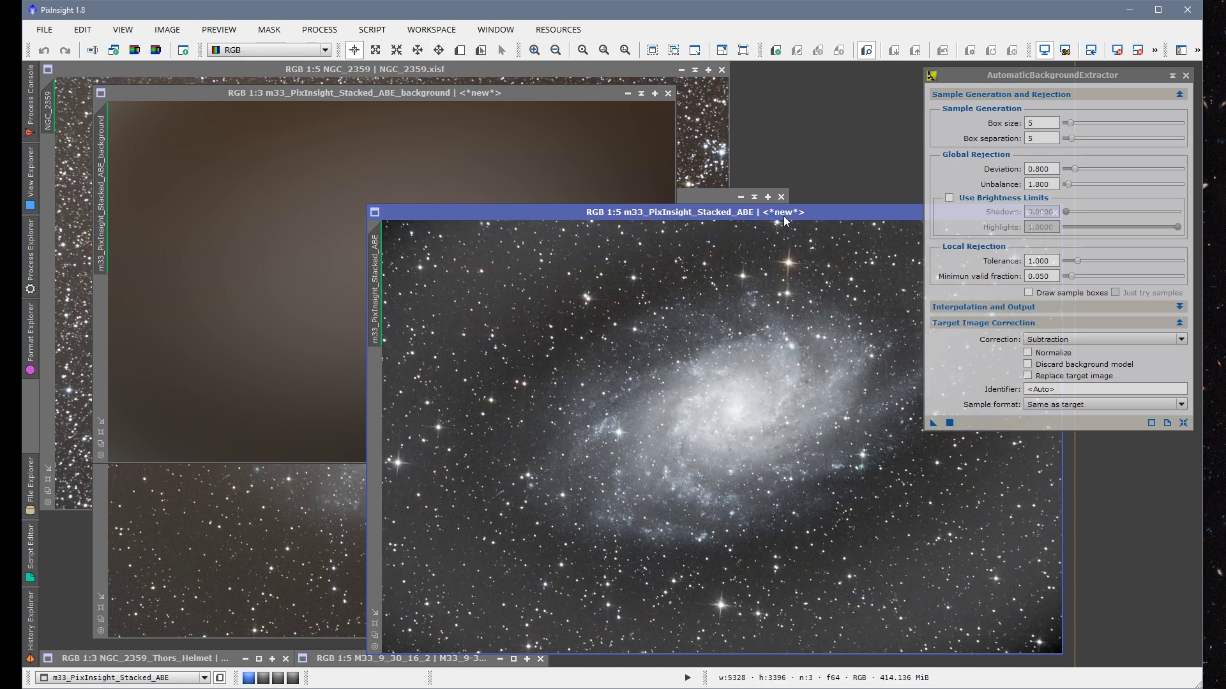
{"action": "left_click_drag", "start_coordinate": [760, 216], "coordinate": [480, 140]}
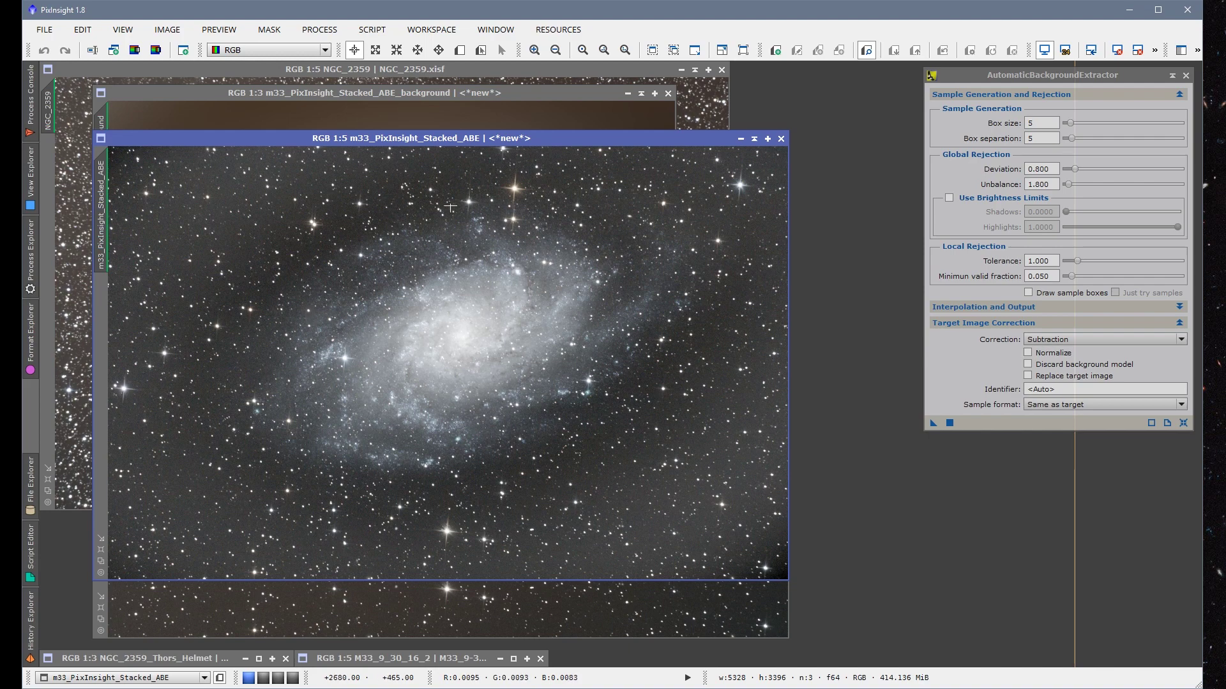
{"action": "left_click_drag", "start_coordinate": [472, 140], "coordinate": [533, 133]}
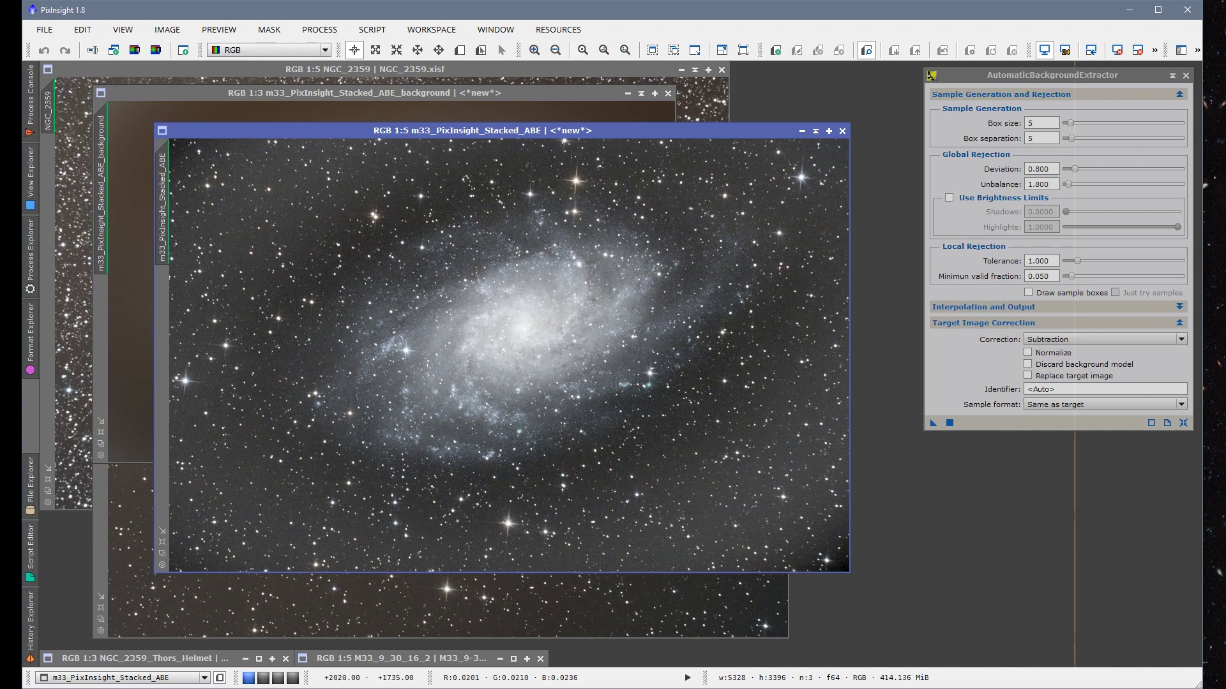
{"action": "left_click", "coordinate": [1186, 77]}
{"action": "left_click", "coordinate": [843, 130]}
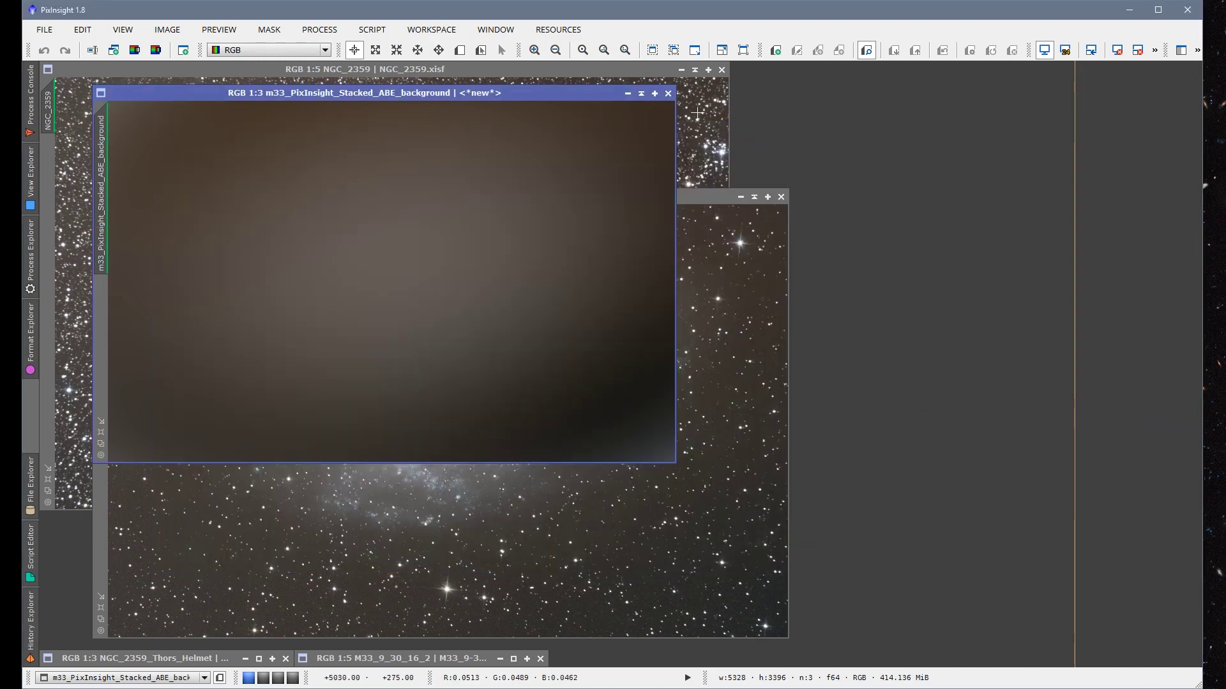
Close the M33 background model and open DynamicBackgroundExtraction from the Process menu.
{"action": "left_click", "coordinate": [669, 94]}
{"action": "left_click", "coordinate": [319, 30]}
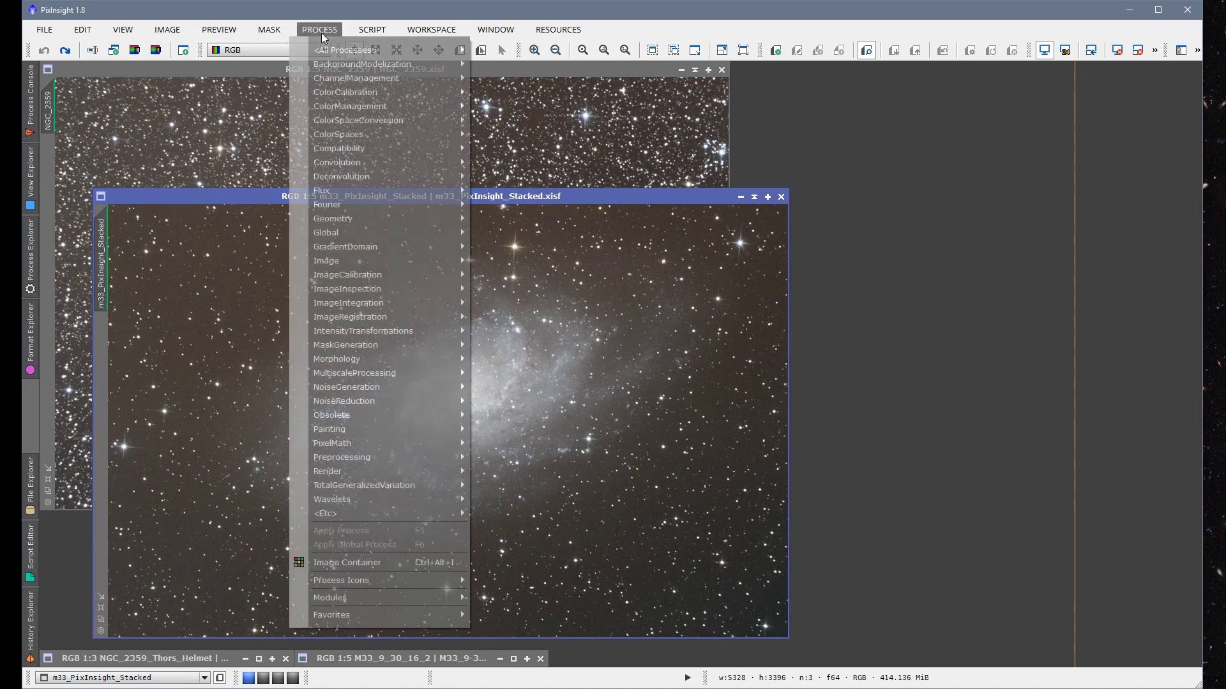
{"action": "mouse_move", "coordinate": [460, 64]}
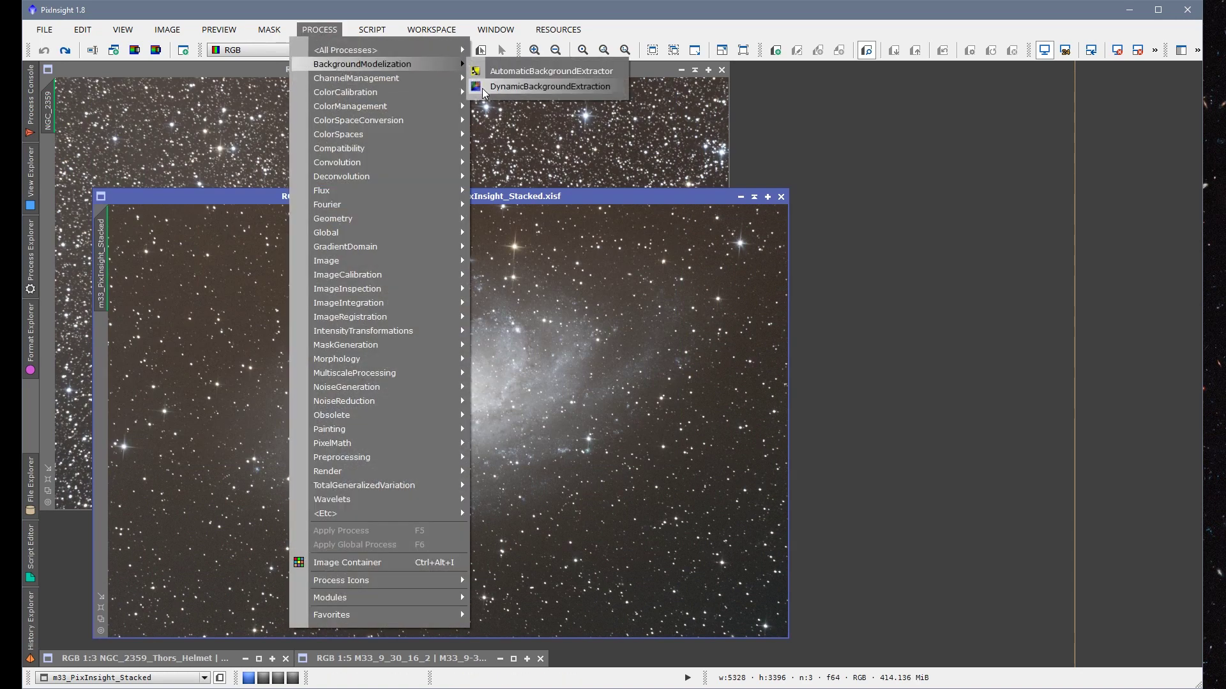
{"action": "left_click", "coordinate": [482, 89]}
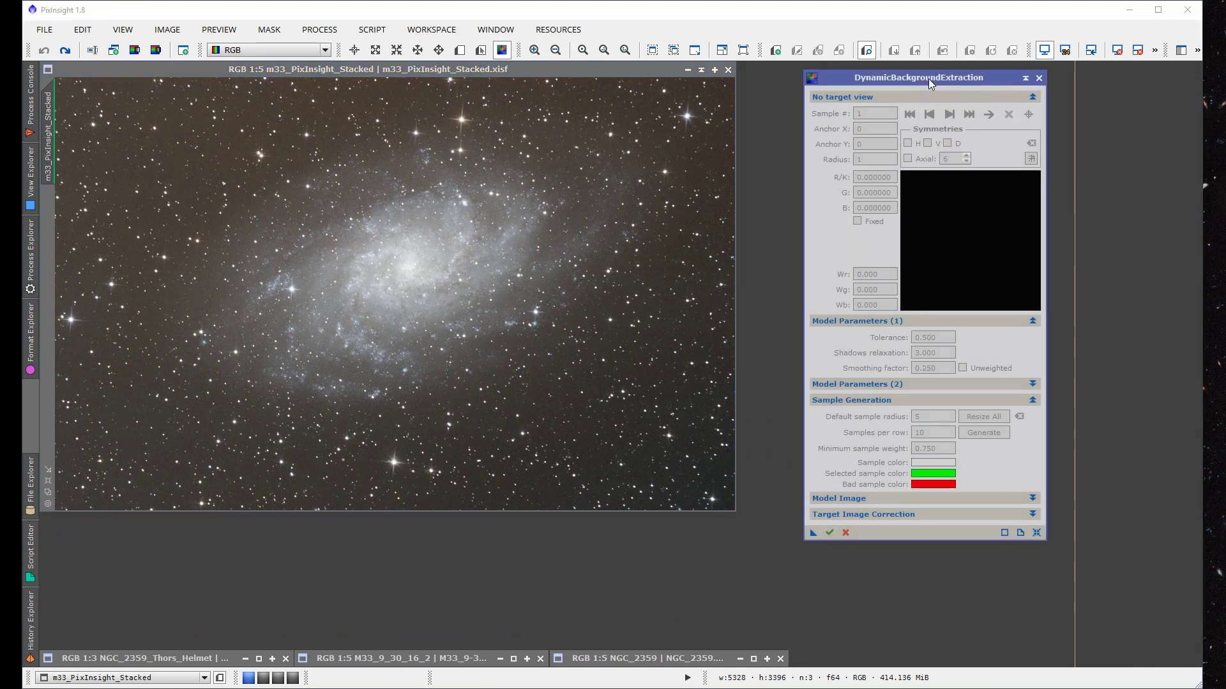
{"action": "left_click_drag", "start_coordinate": [928, 78], "coordinate": [944, 75]}
Target the M33 stack with DBE, set Samples per row to 15, and generate 73 samples.
{"action": "left_click", "coordinate": [452, 268]}
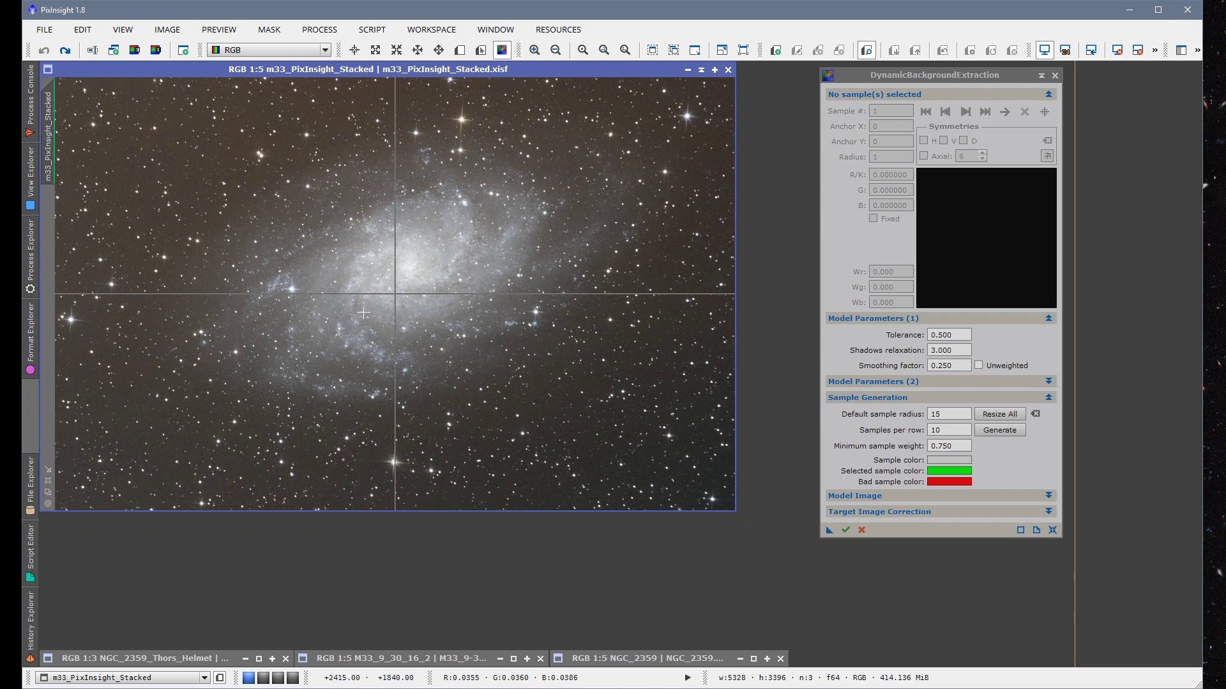
{"action": "left_click_drag", "start_coordinate": [981, 78], "coordinate": [940, 75]}
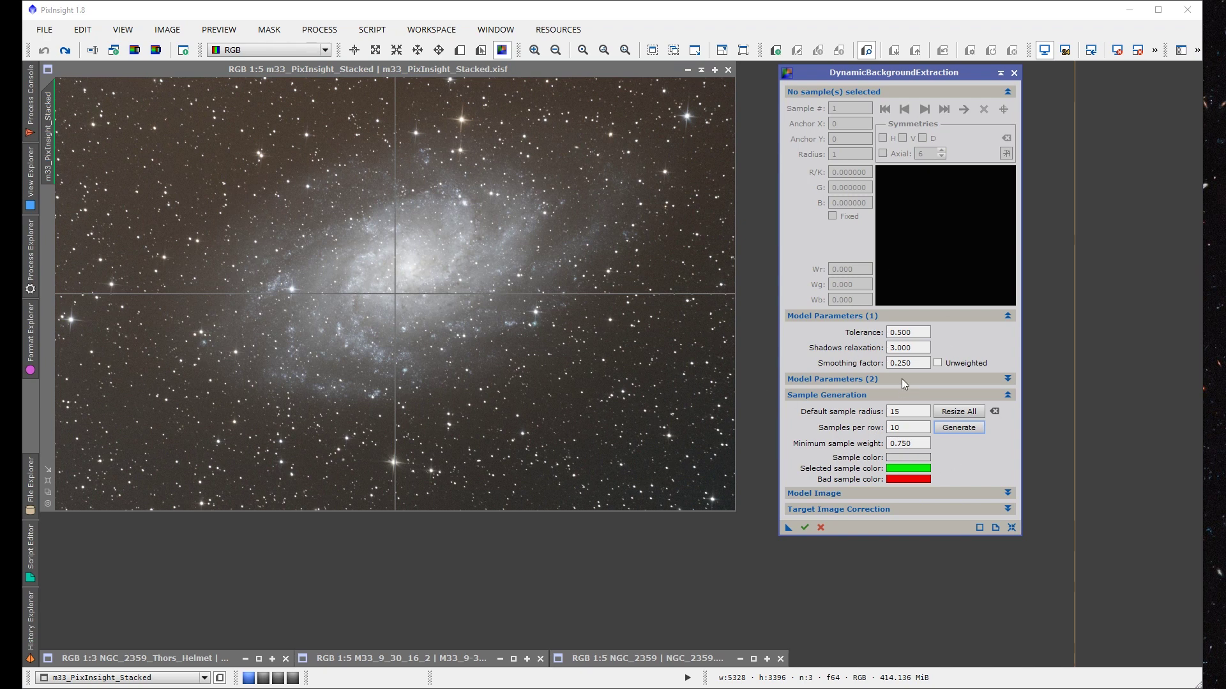
{"action": "double_click", "coordinate": [903, 428]}
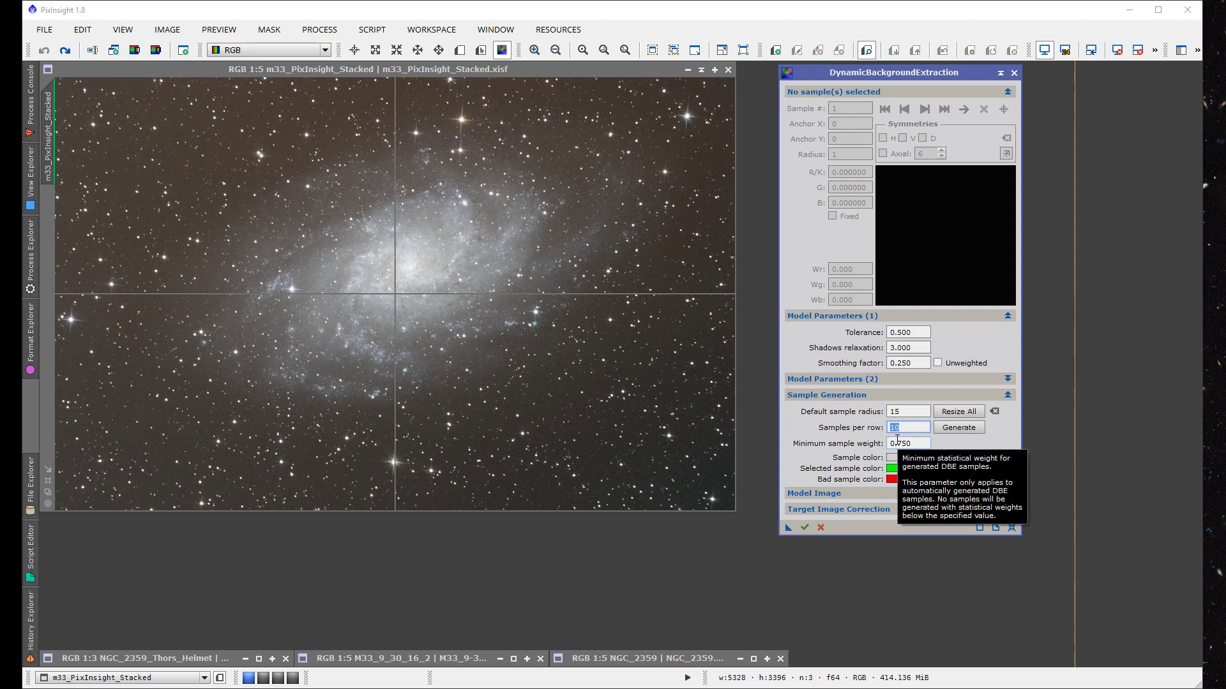
{"action": "type", "text": "15"}
{"action": "left_click", "coordinate": [908, 415]}
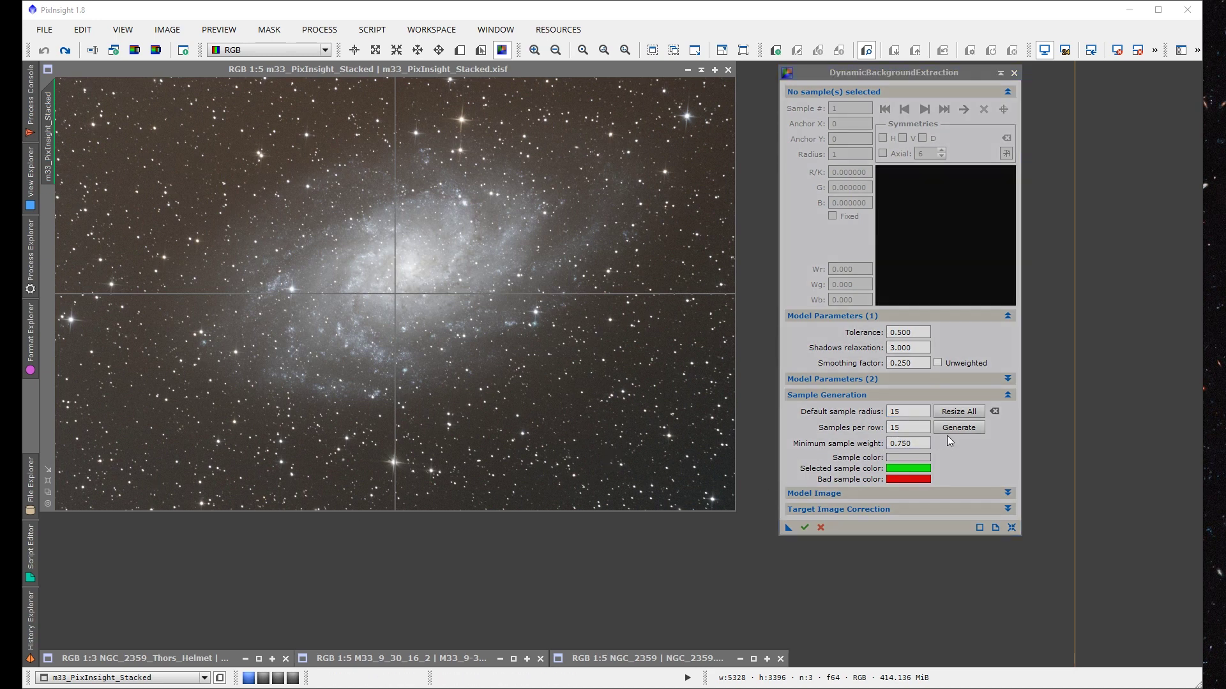
{"action": "left_click", "coordinate": [952, 429]}
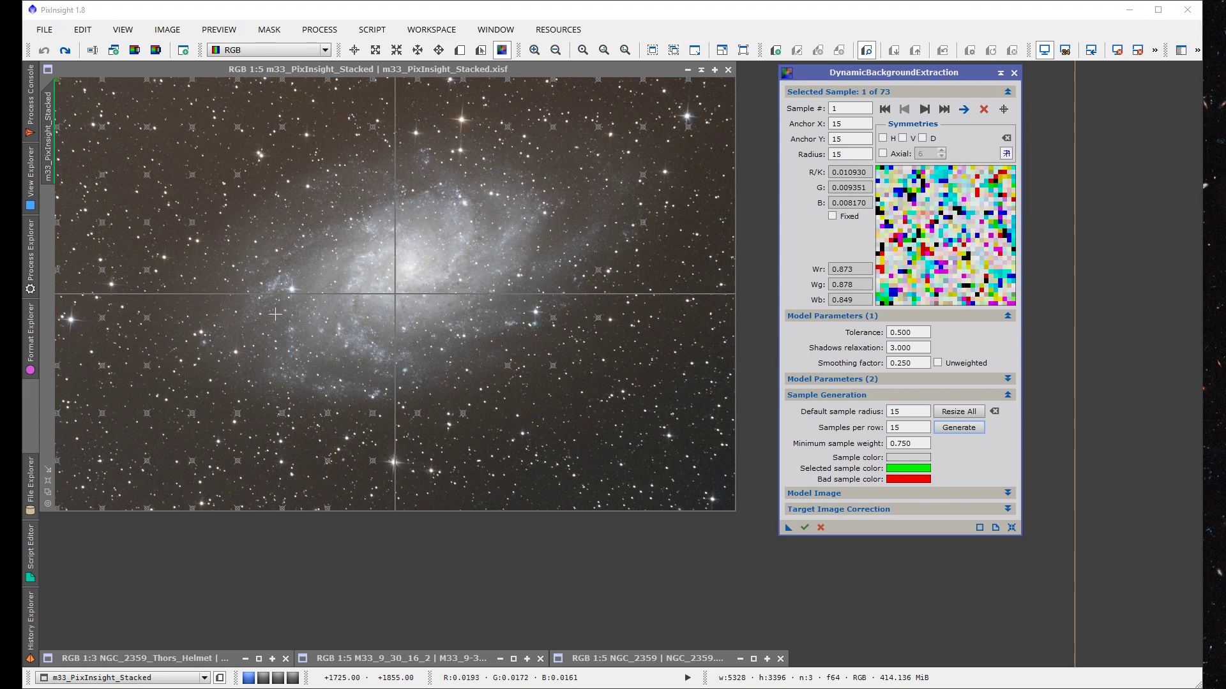
Zoom in and move DBE sample 24 down onto star-free sky, then pan around the M33 stack.
{"action": "scroll", "coordinate": [300, 317], "scroll_direction": "up", "scroll_amount": 2}
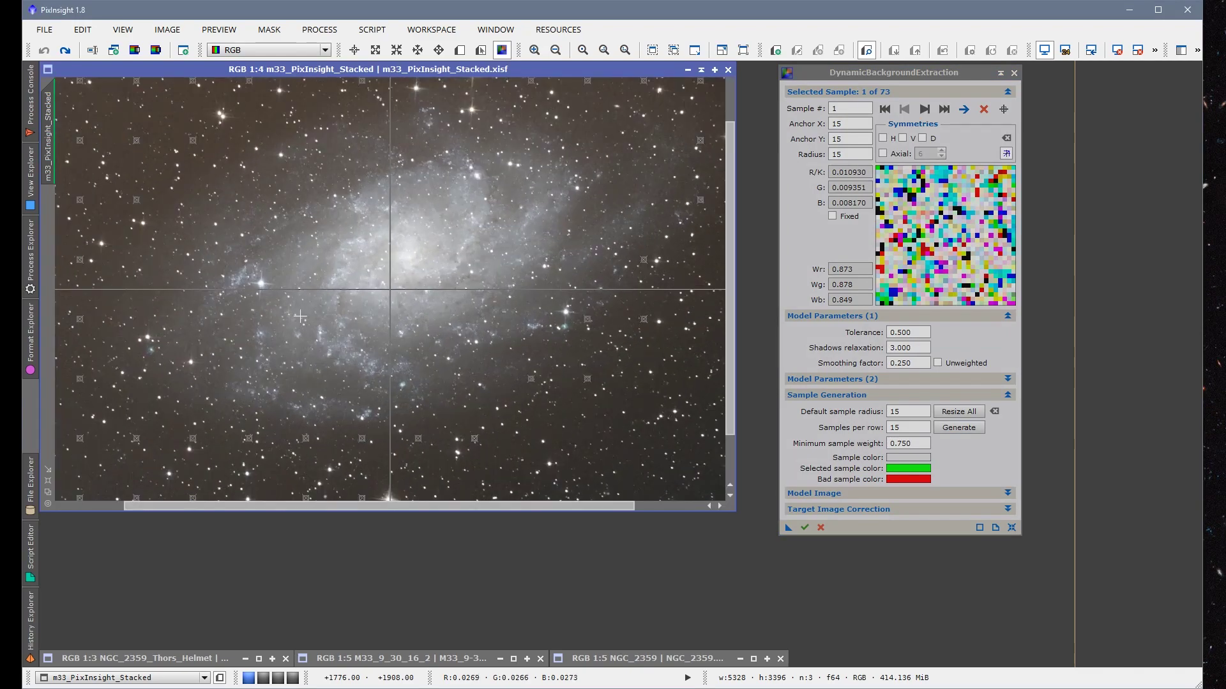
{"action": "scroll", "coordinate": [300, 317], "scroll_direction": "up", "scroll_amount": 3}
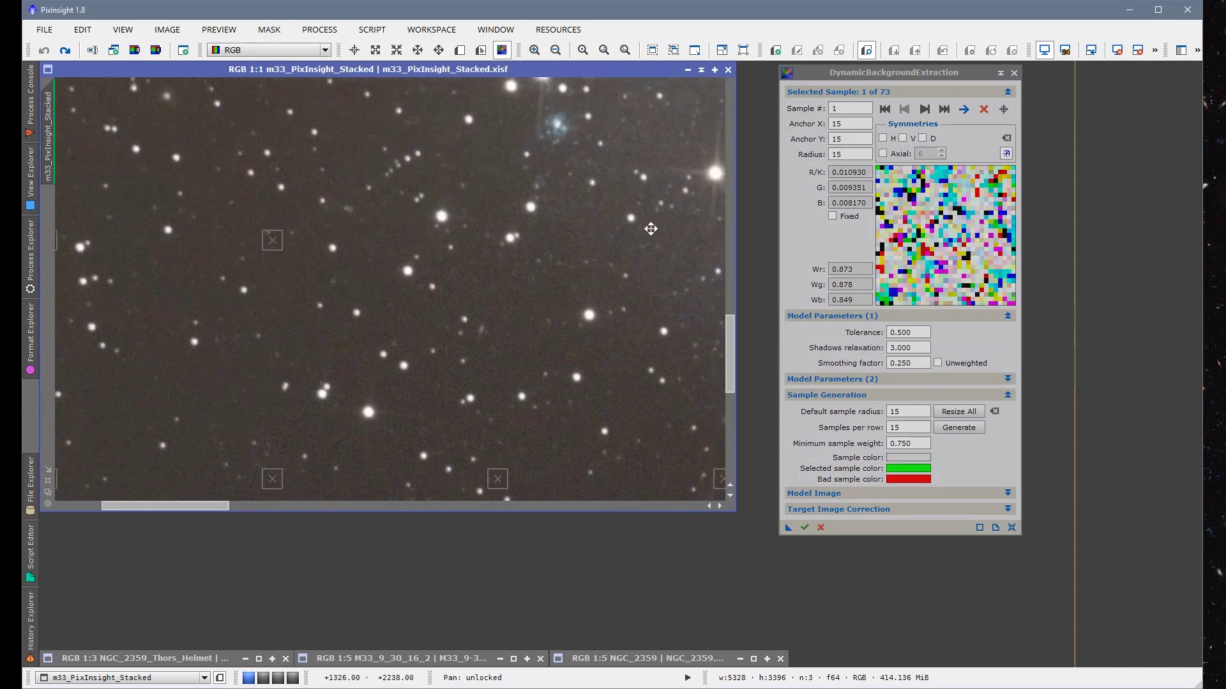
{"action": "scroll", "coordinate": [314, 265], "scroll_direction": "up", "scroll_amount": 1}
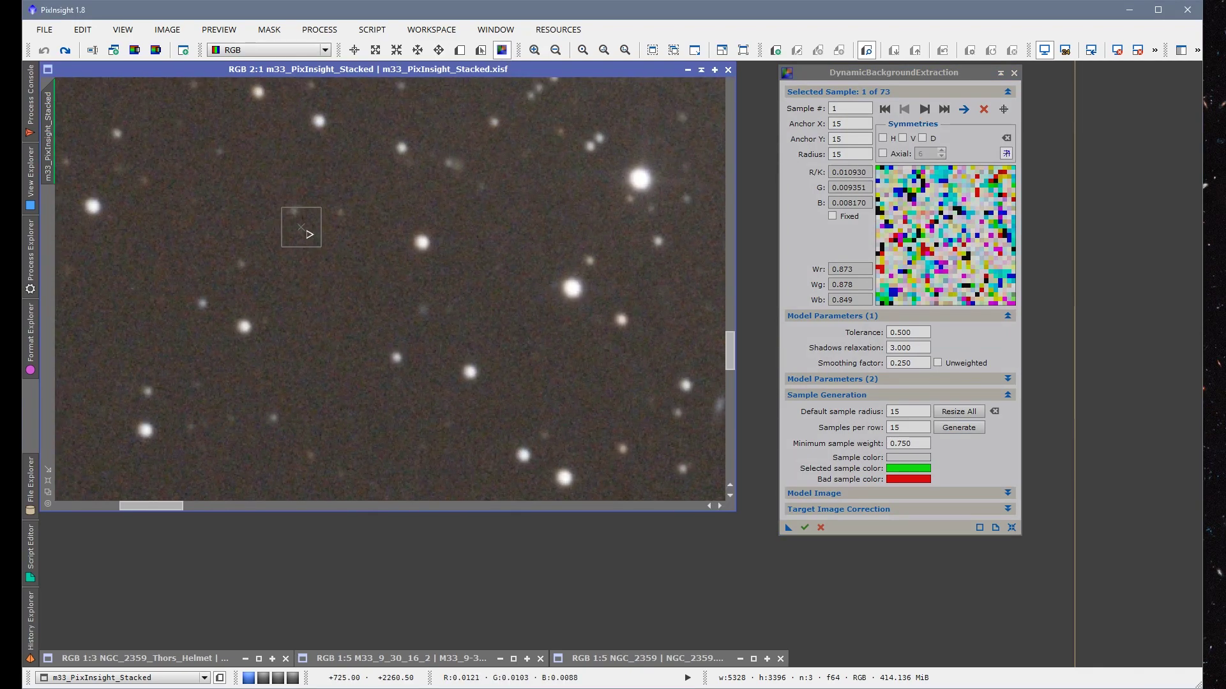
{"action": "left_click_drag", "start_coordinate": [303, 232], "coordinate": [307, 263]}
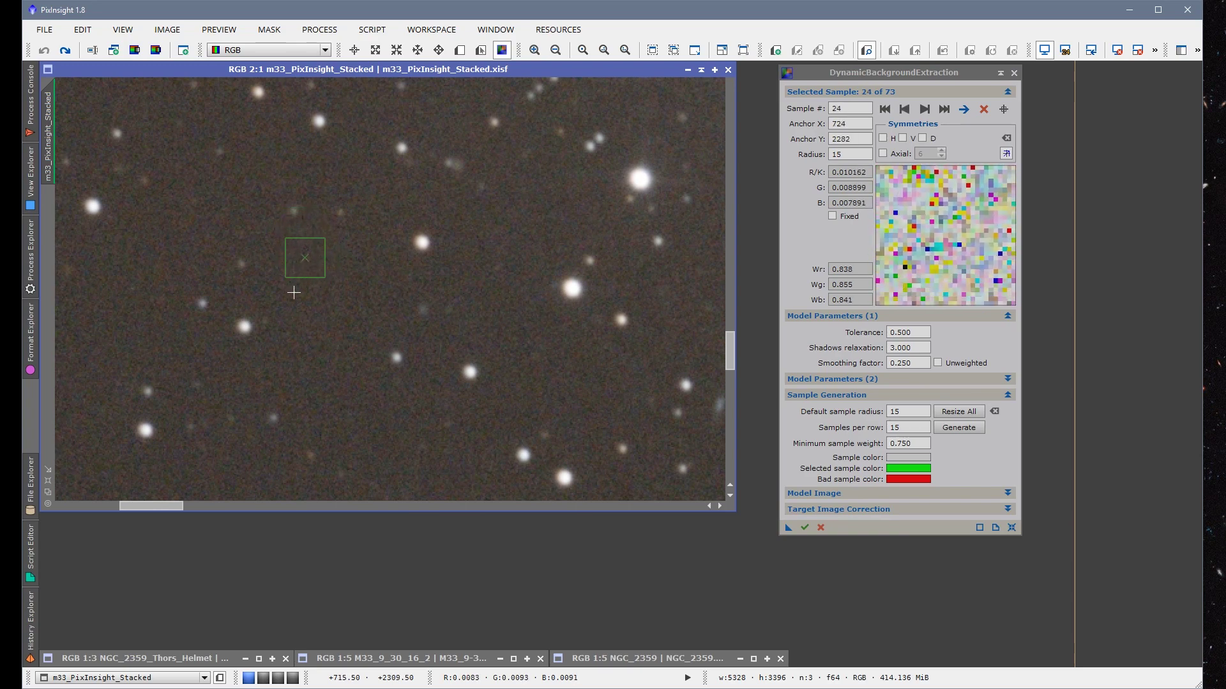
{"action": "scroll", "coordinate": [347, 302], "scroll_direction": "down", "scroll_amount": 3}
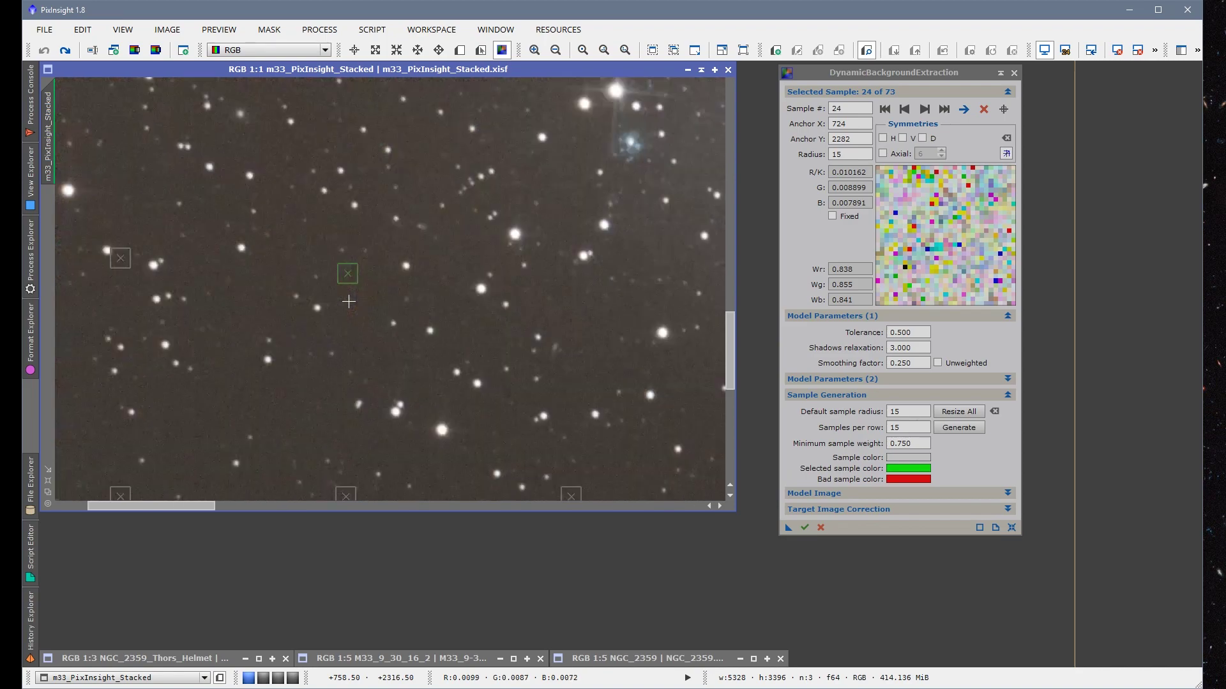
{"action": "scroll", "coordinate": [347, 299], "scroll_direction": "down", "scroll_amount": 1}
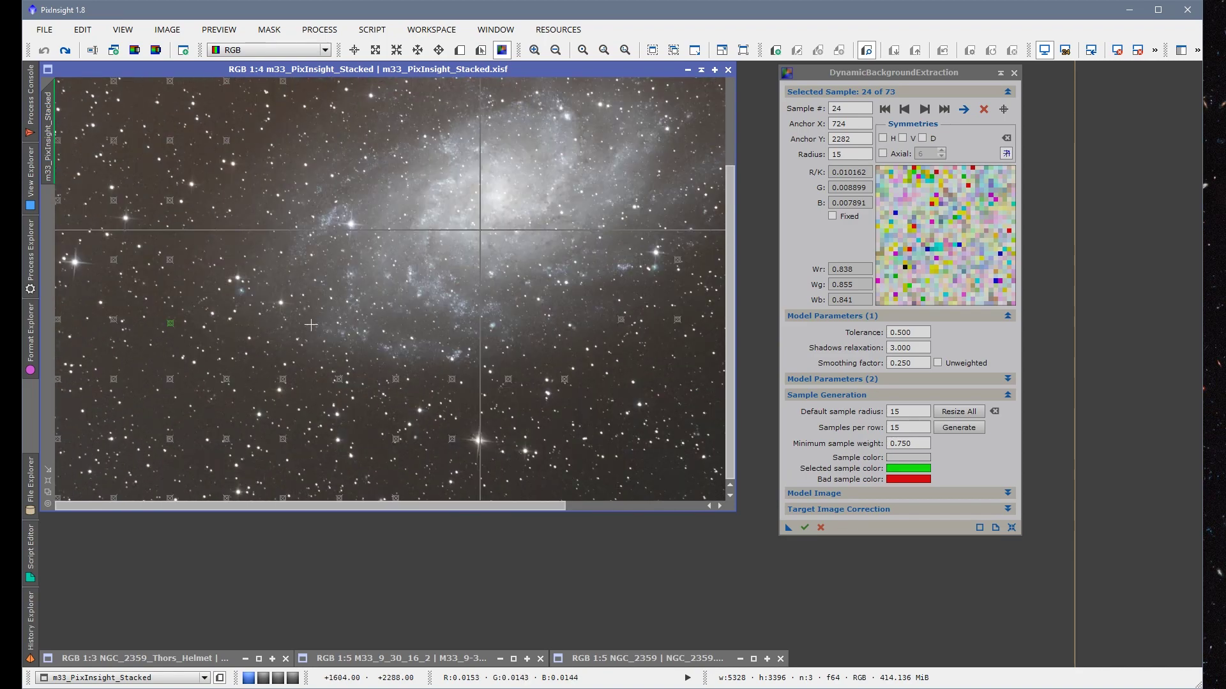
{"action": "scroll", "coordinate": [337, 329], "scroll_direction": "down", "scroll_amount": 1}
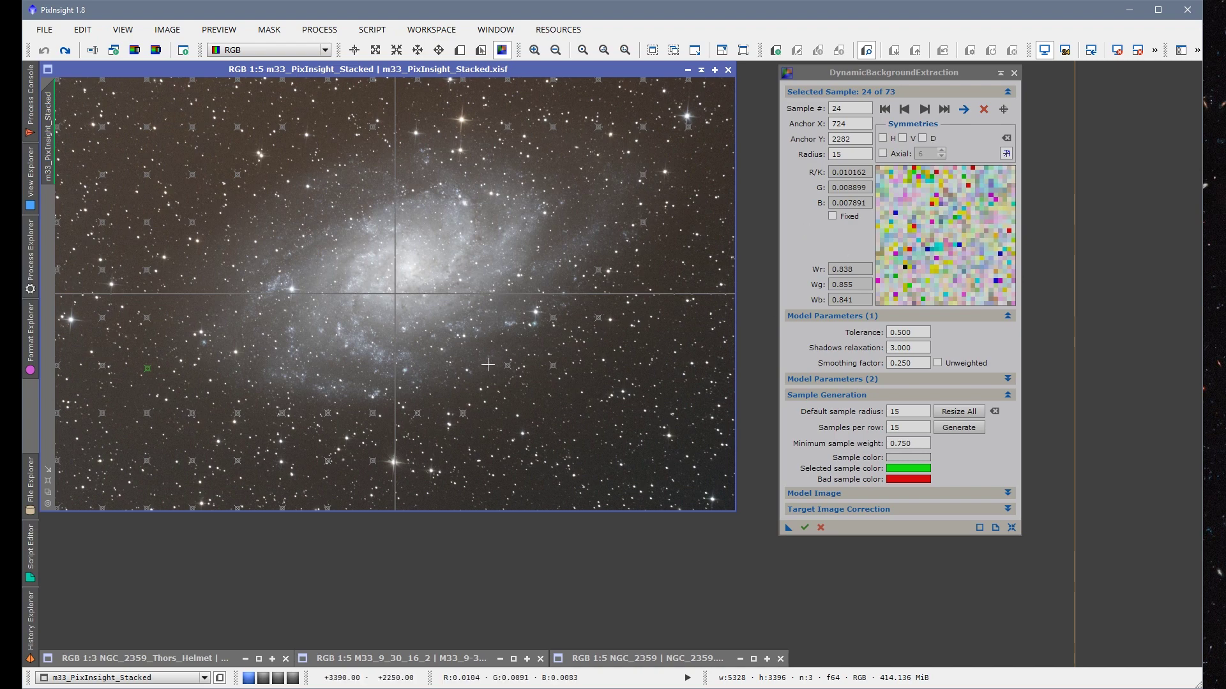
{"action": "scroll", "coordinate": [456, 374], "scroll_direction": "up", "scroll_amount": 4}
{"action": "key", "text": "space"}
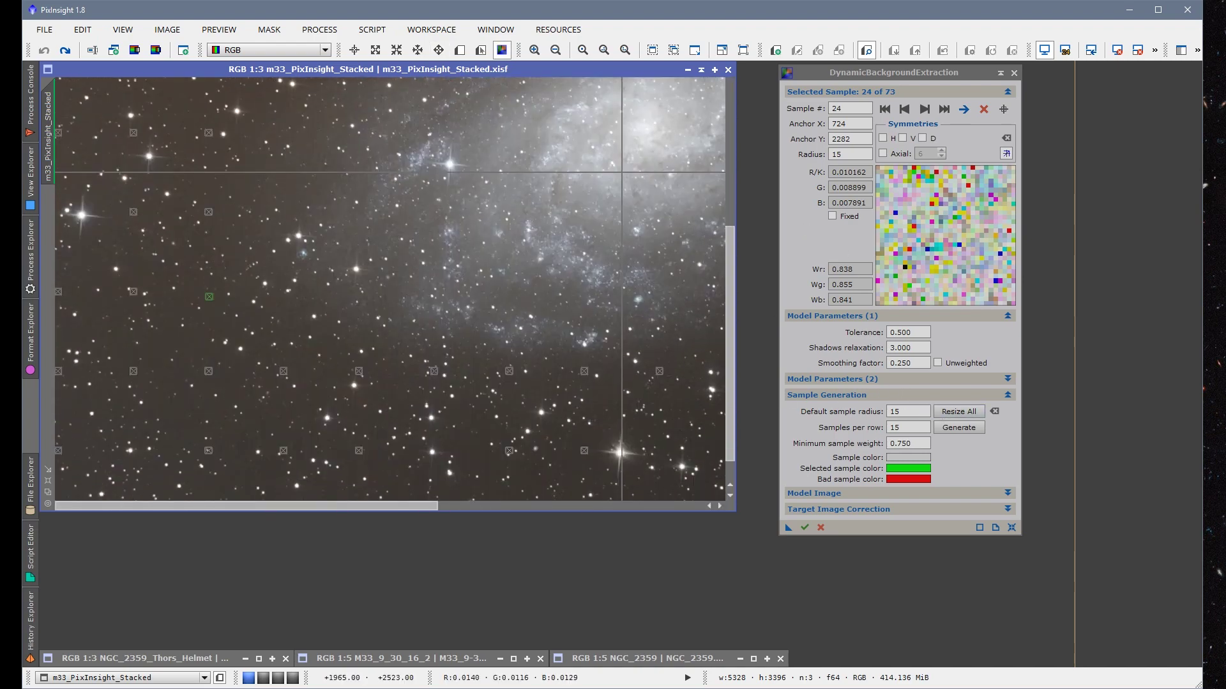
{"action": "left_click_drag", "start_coordinate": [159, 328], "coordinate": [530, 260]}
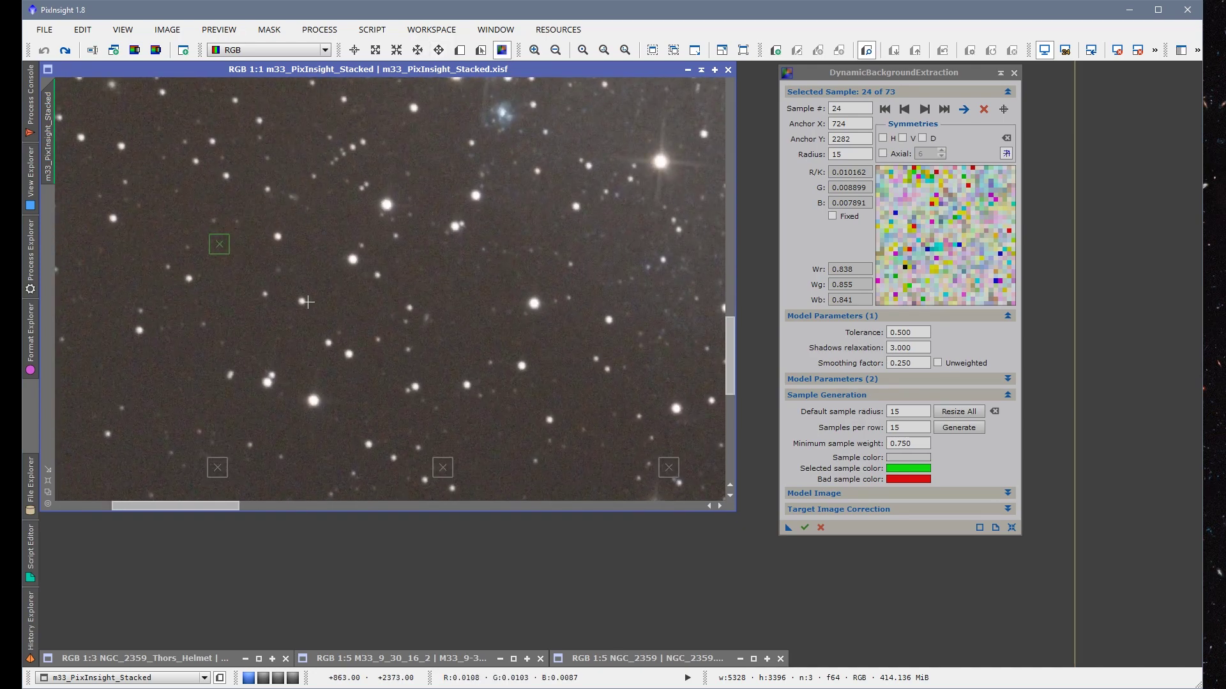
{"action": "left_click_drag", "start_coordinate": [235, 307], "coordinate": [379, 293]}
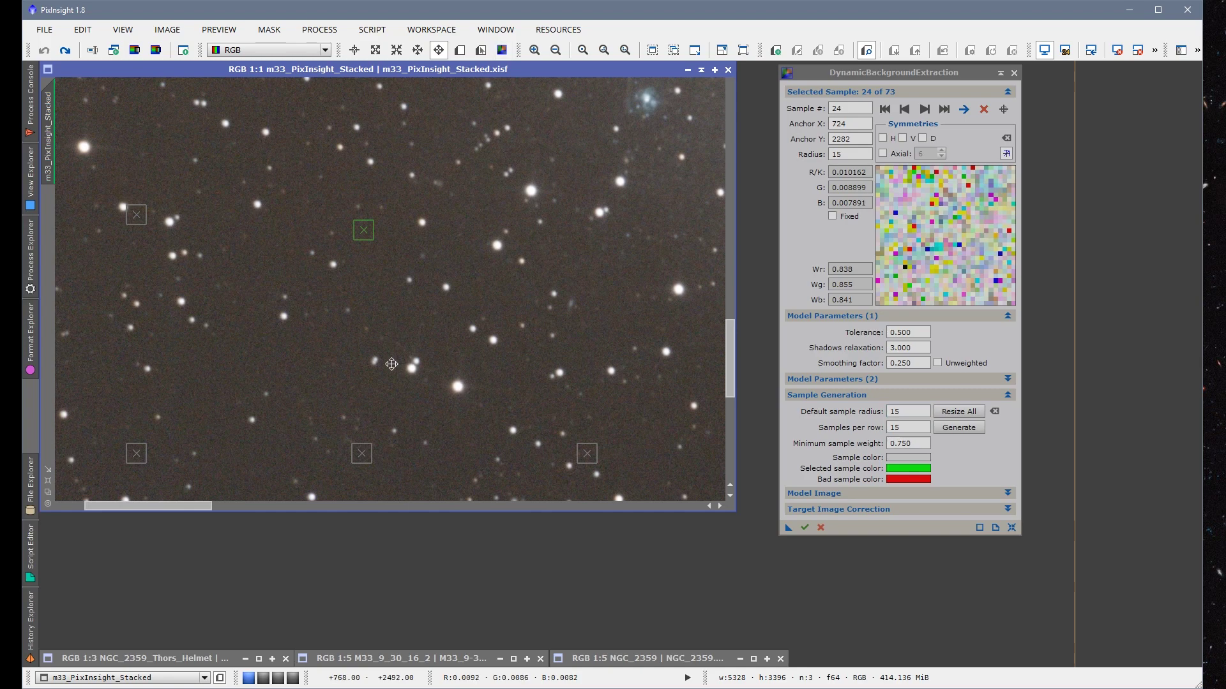
{"action": "left_click_drag", "start_coordinate": [391, 358], "coordinate": [479, 301]}
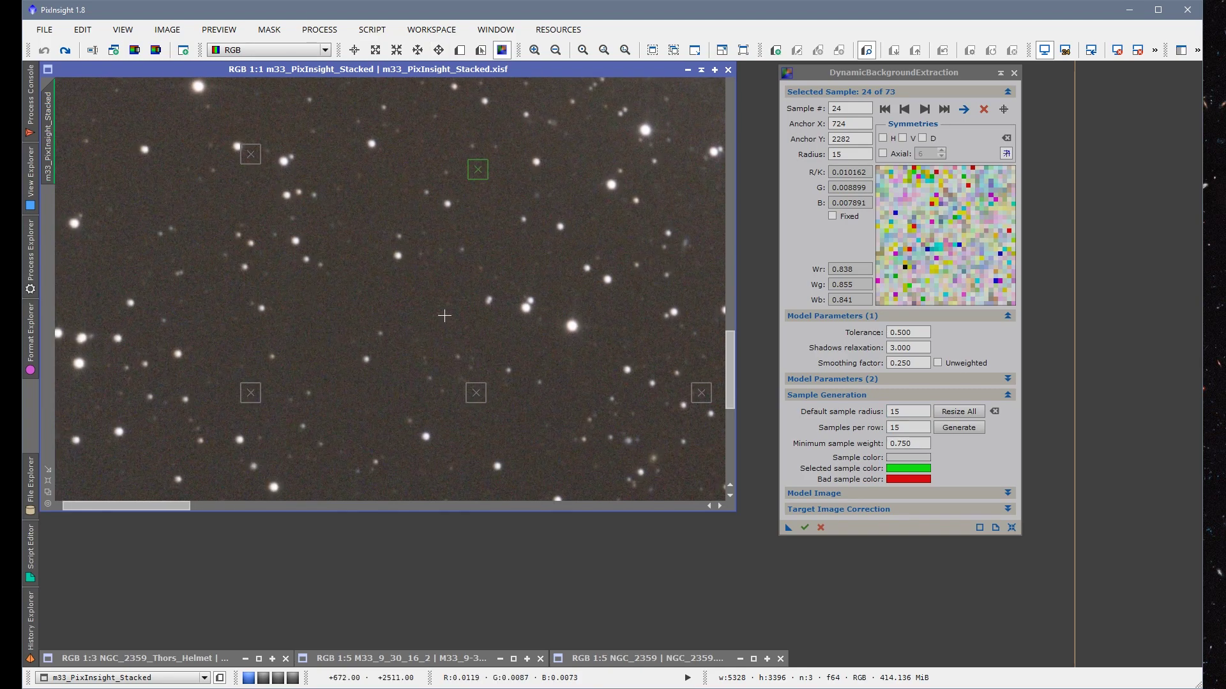
{"action": "scroll", "coordinate": [447, 314], "scroll_direction": "down", "scroll_amount": 3}
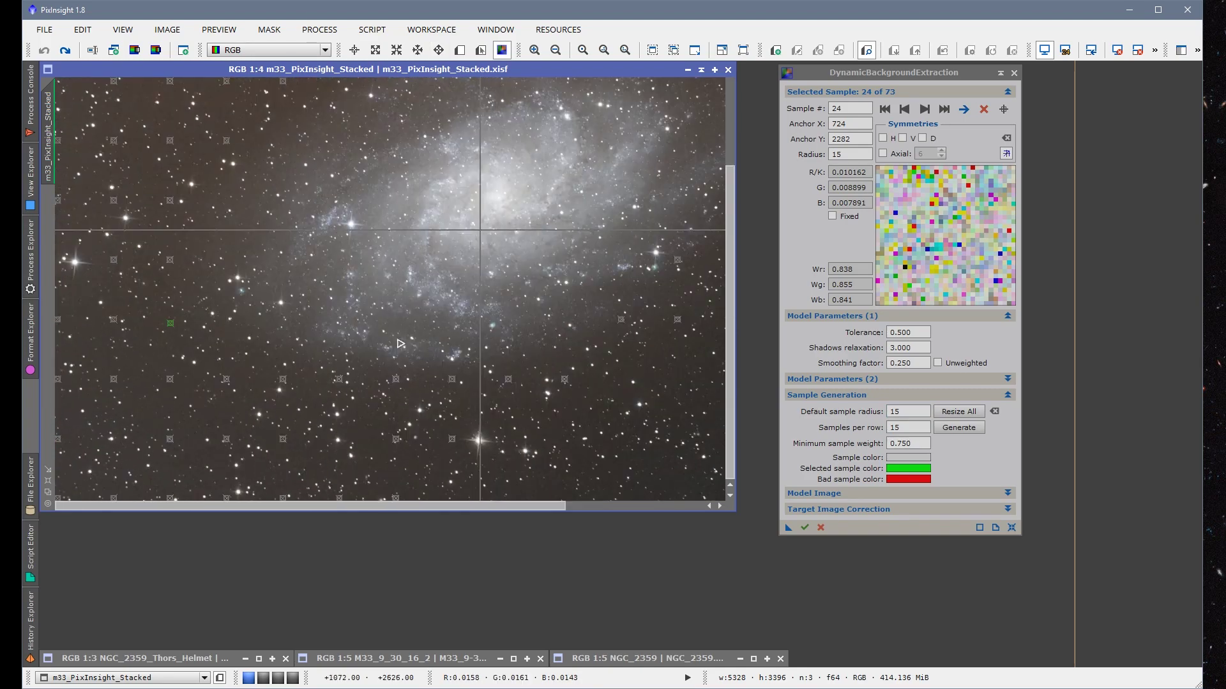
Restore the NGC_2359 image to compare with M33, then minimize it again.
{"action": "double_click", "coordinate": [603, 659]}
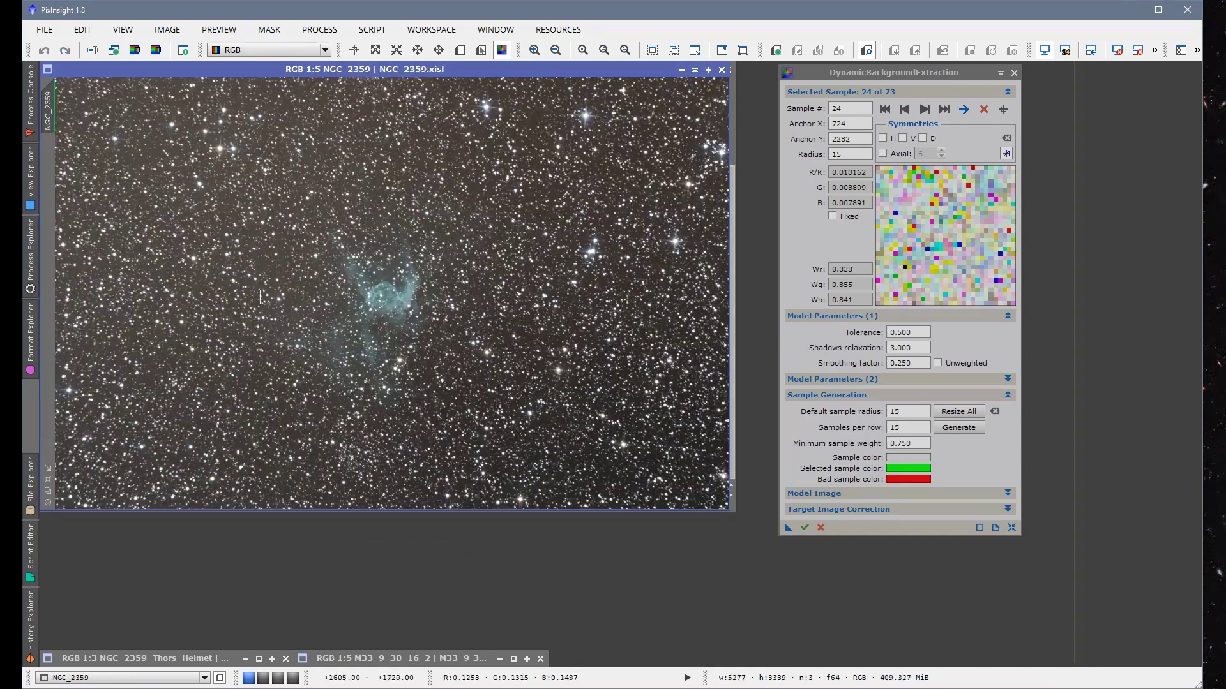
{"action": "left_click_drag", "start_coordinate": [372, 69], "coordinate": [434, 127]}
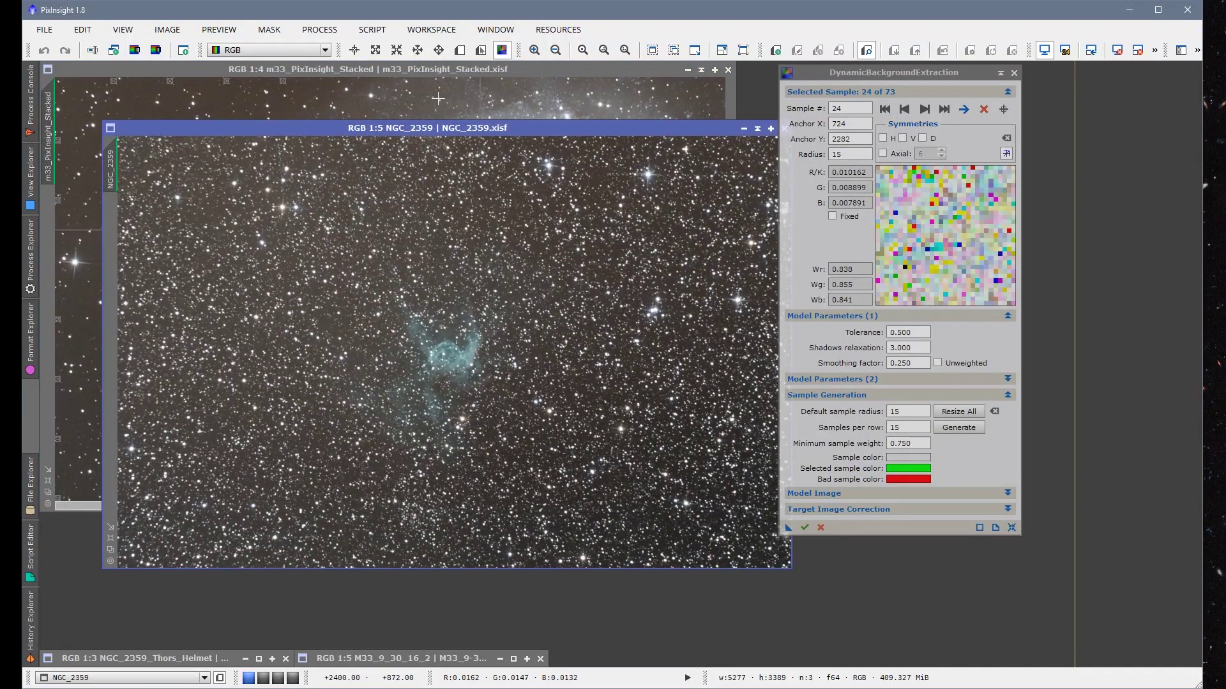
{"action": "left_click", "coordinate": [445, 67]}
{"action": "scroll", "coordinate": [446, 246], "scroll_direction": "down", "scroll_amount": 1}
{"action": "scroll", "coordinate": [445, 255], "scroll_direction": "down", "scroll_amount": 1}
{"action": "scroll", "coordinate": [440, 268], "scroll_direction": "up", "scroll_amount": 1}
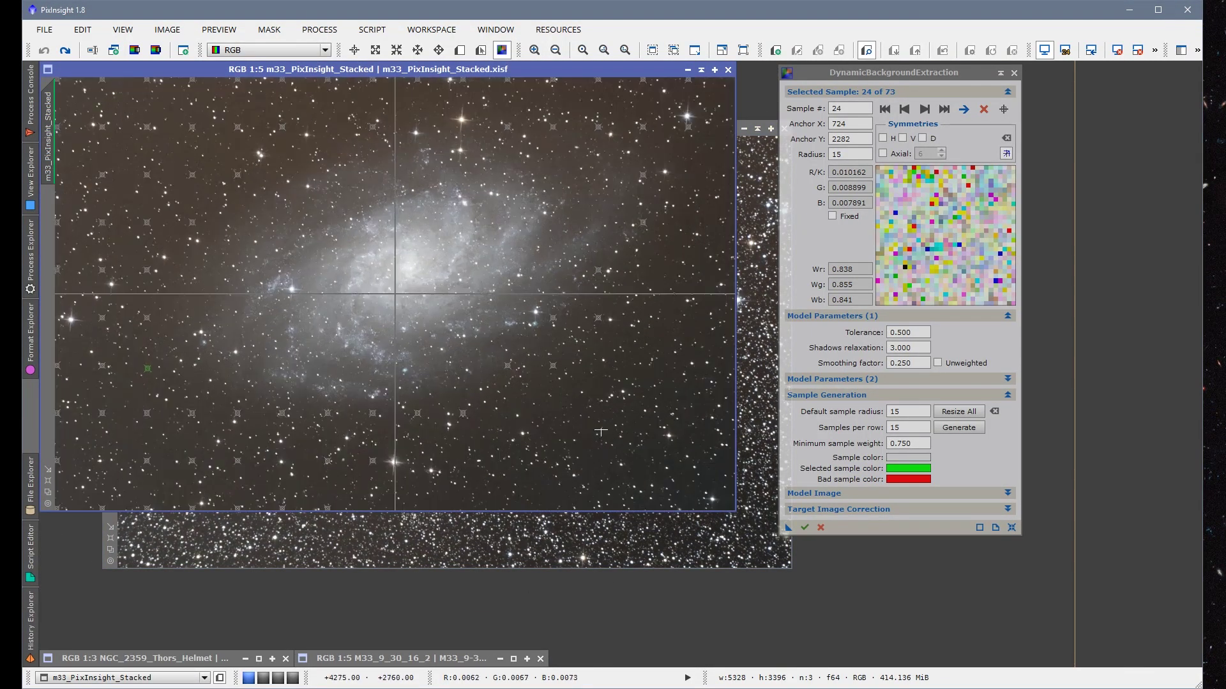
{"action": "left_click", "coordinate": [757, 360]}
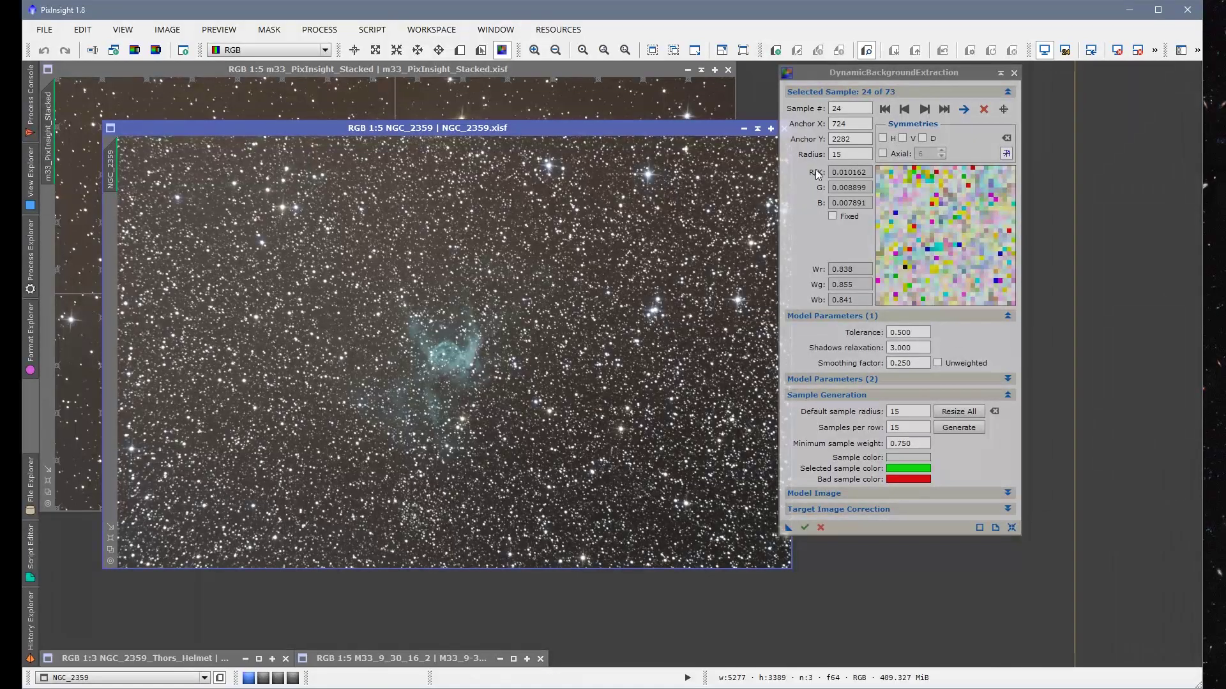
{"action": "left_click", "coordinate": [758, 128]}
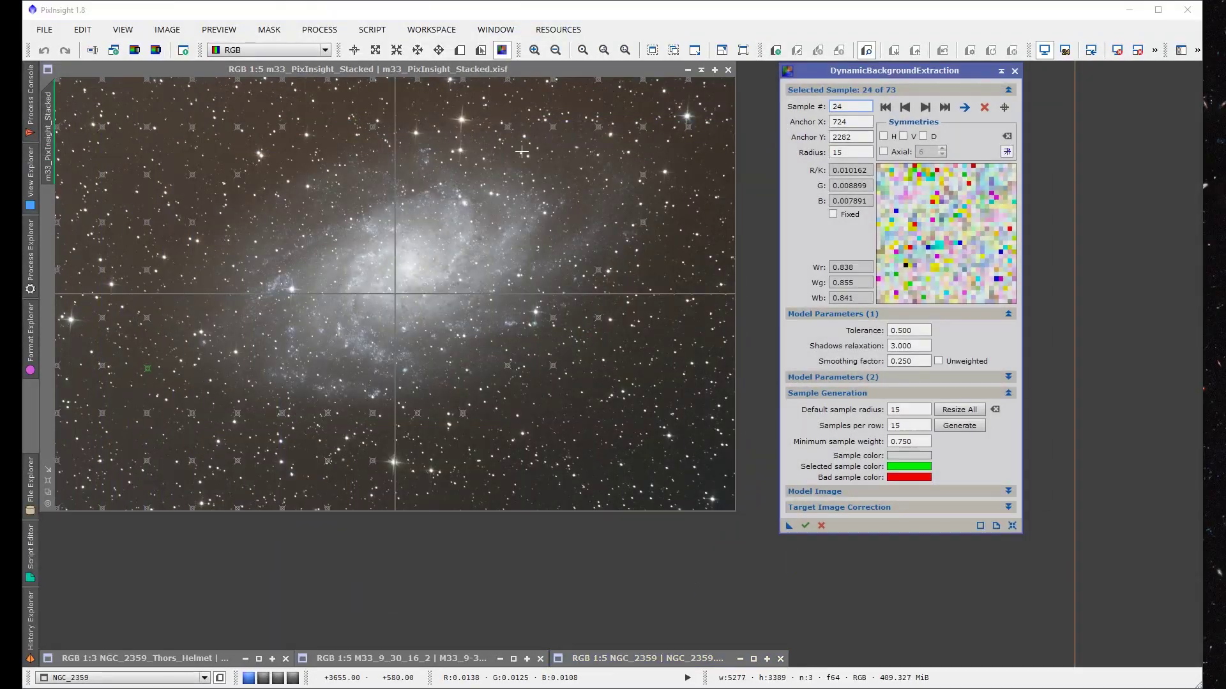
Regenerate the DBE samples at tolerance 0.75, then at 1.000 for 121 samples.
{"action": "left_click", "coordinate": [912, 330]}
{"action": "left_click_drag", "start_coordinate": [919, 331], "coordinate": [895, 332]}
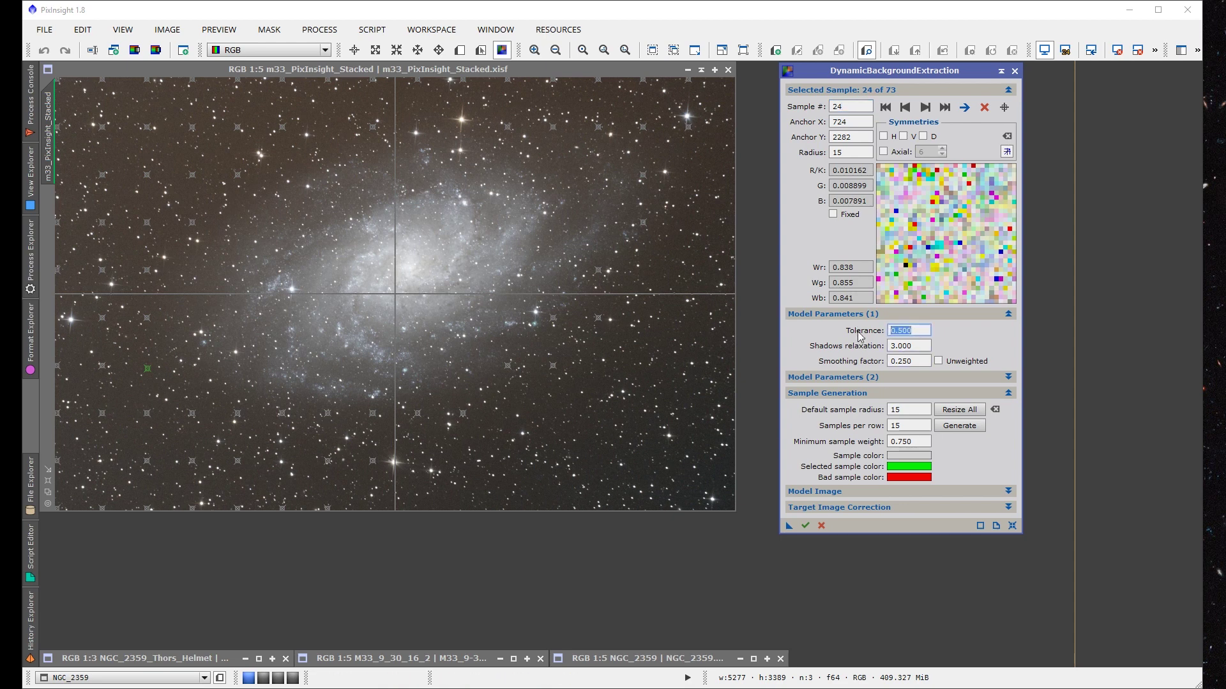
{"action": "type", "text": ".75"}
{"action": "left_click", "coordinate": [957, 431]}
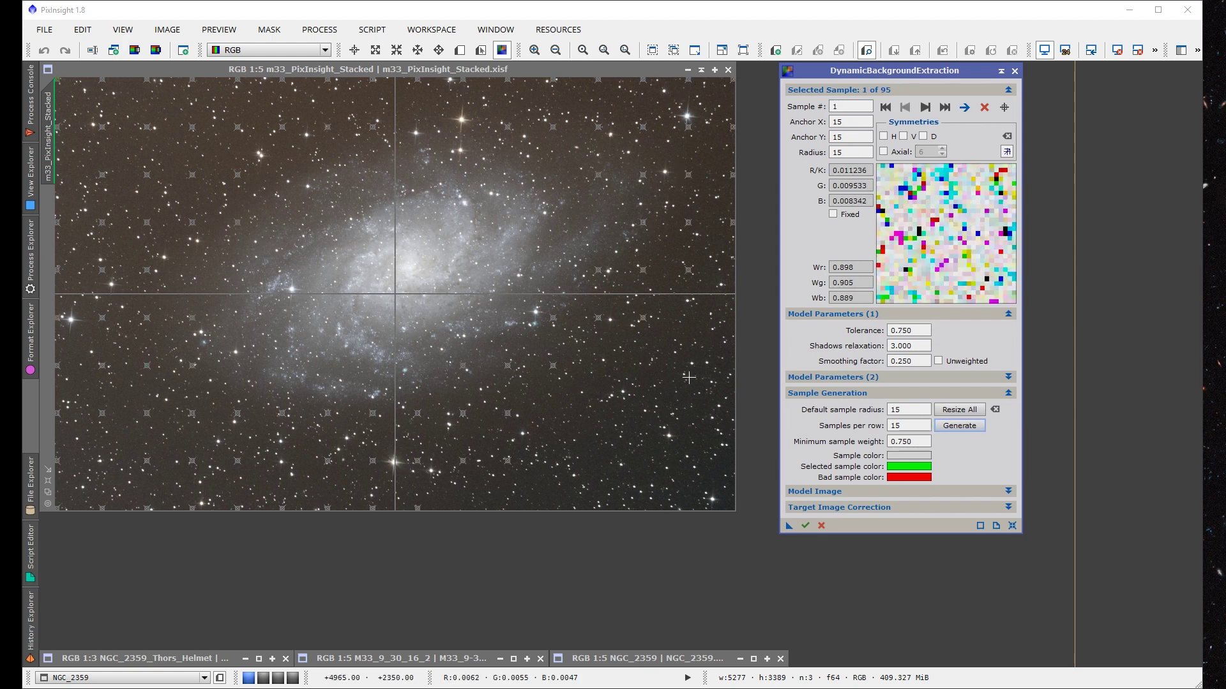
{"action": "left_click_drag", "start_coordinate": [919, 331], "coordinate": [847, 335]}
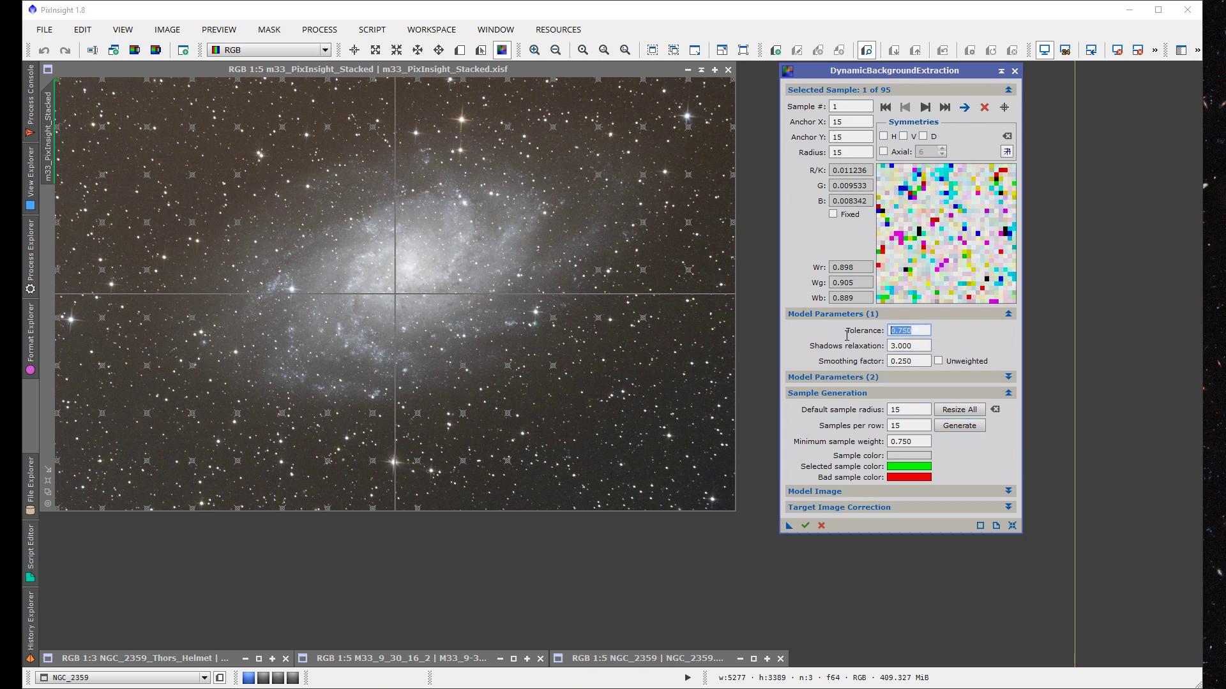
{"action": "type", "text": "1"}
{"action": "left_click", "coordinate": [981, 430]}
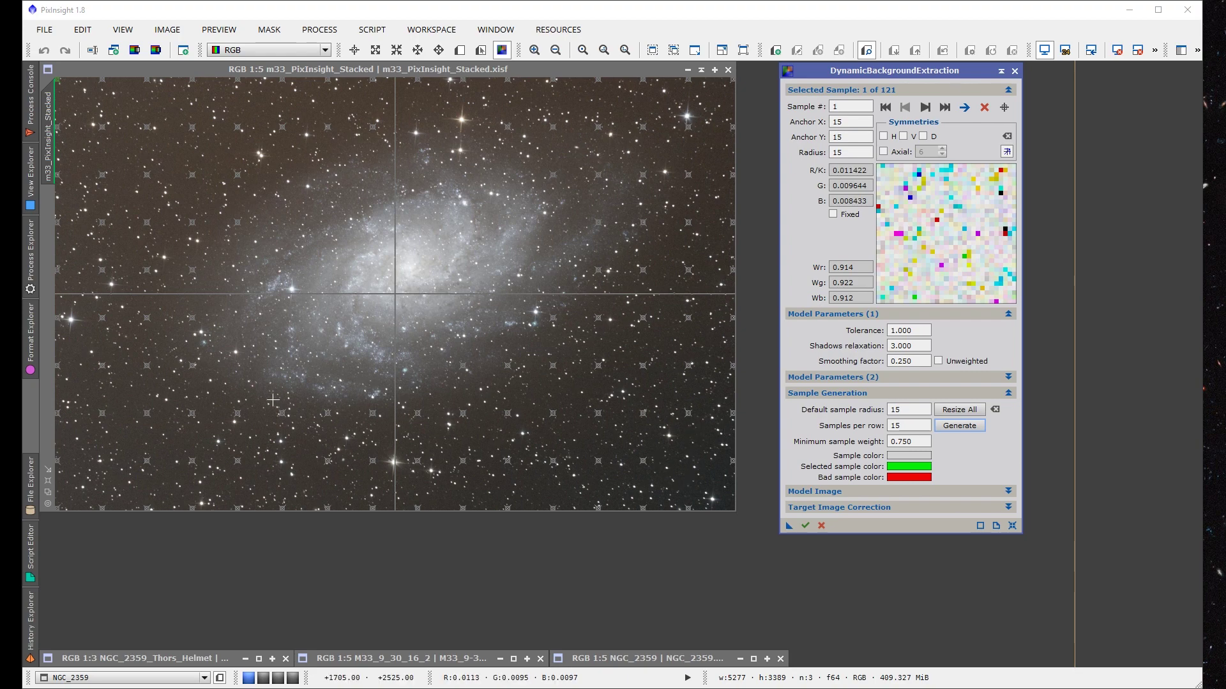
Move the DBE panel off the galaxy and change the sample colour to blue by lowering red and green.
{"action": "scroll", "coordinate": [252, 434], "scroll_direction": "up", "scroll_amount": 1}
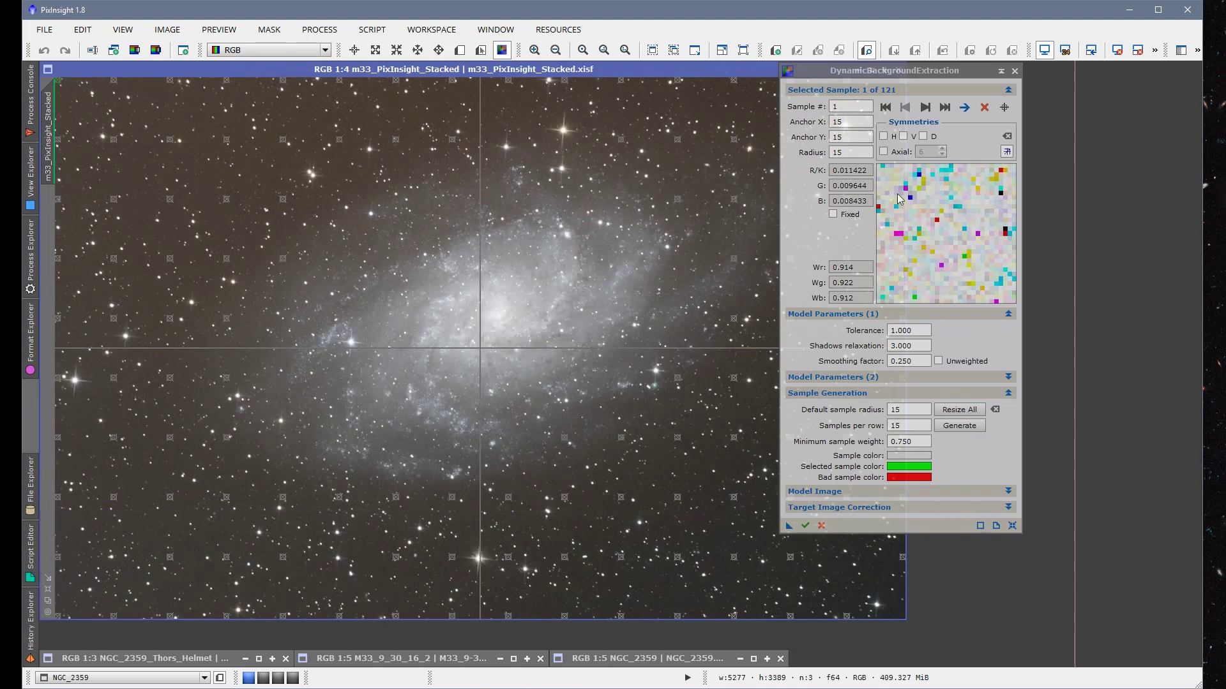
{"action": "left_click_drag", "start_coordinate": [894, 88], "coordinate": [1029, 90]}
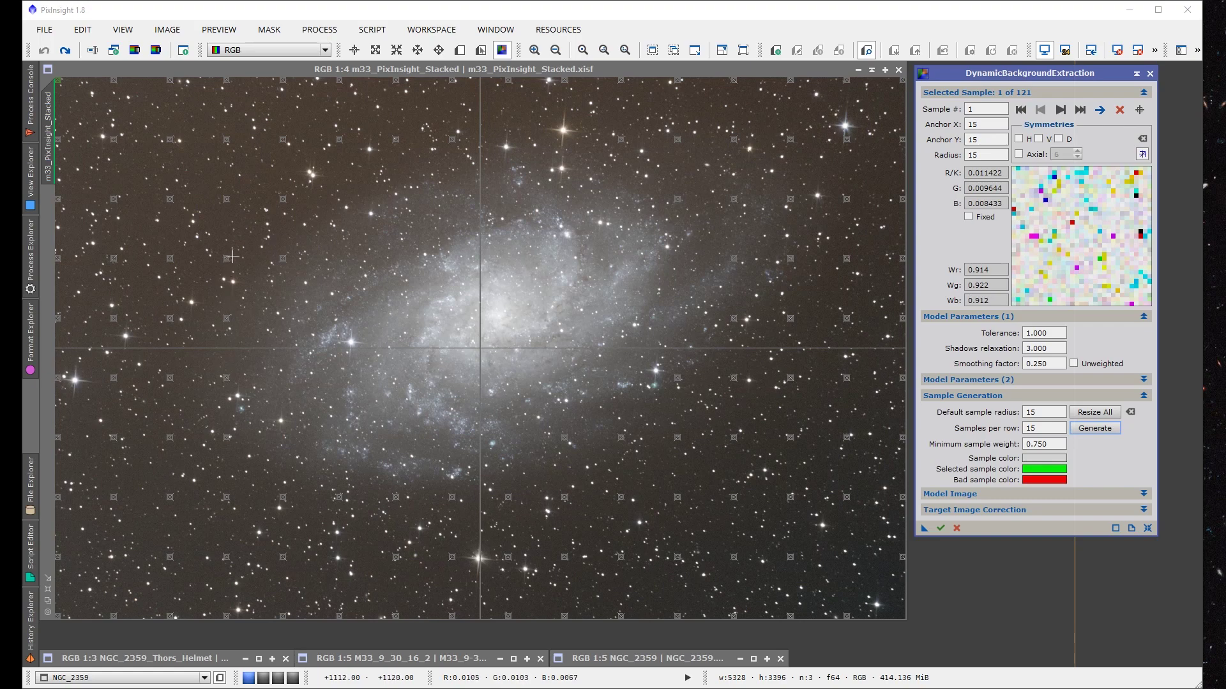
{"action": "left_click", "coordinate": [1040, 459]}
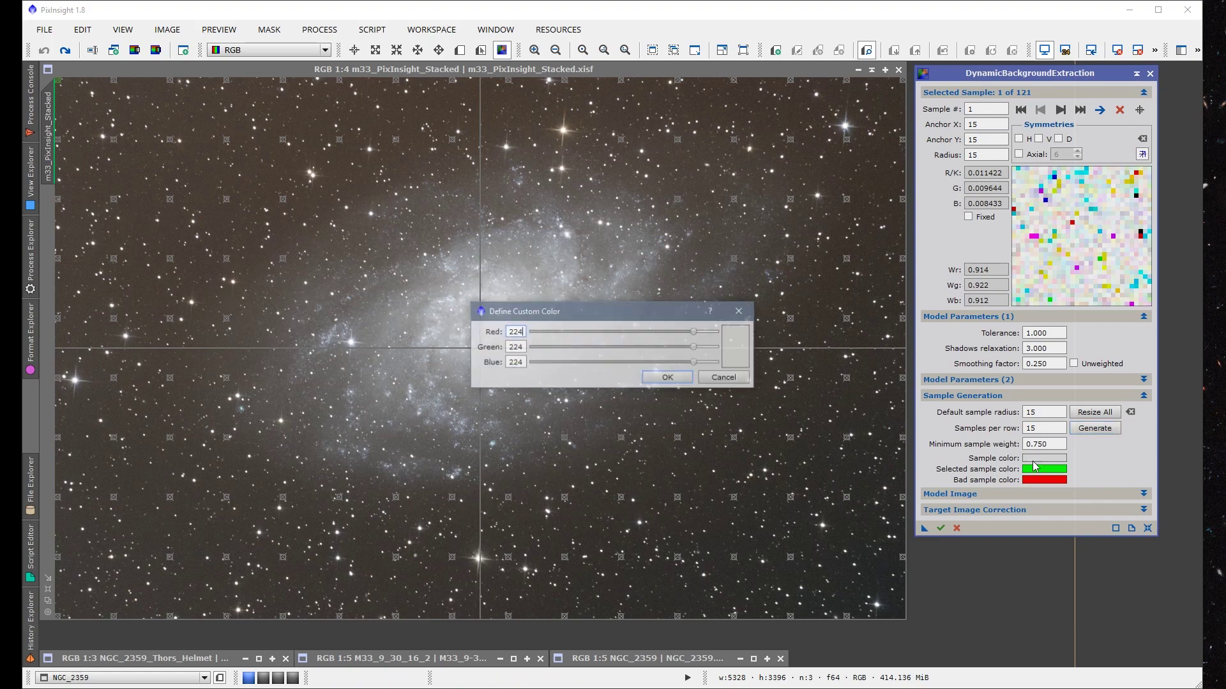
{"action": "left_click_drag", "start_coordinate": [694, 332], "coordinate": [548, 332]}
{"action": "left_click_drag", "start_coordinate": [694, 347], "coordinate": [613, 350]}
{"action": "left_click", "coordinate": [668, 377]}
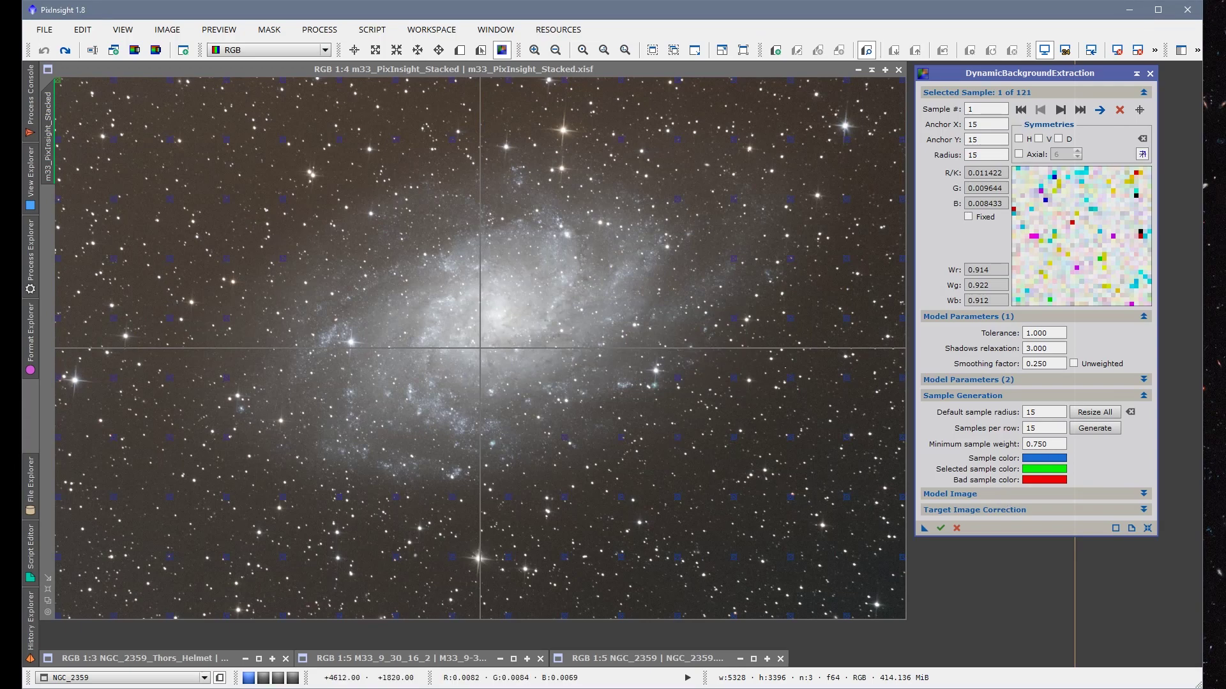
Refine the sample colour to a lighter blue (23, 159, 252) and add a sample near the galaxy core.
{"action": "left_click", "coordinate": [1044, 458]}
{"action": "left_click_drag", "start_coordinate": [694, 361], "coordinate": [717, 365]}
{"action": "left_click_drag", "start_coordinate": [622, 351], "coordinate": [648, 347]}
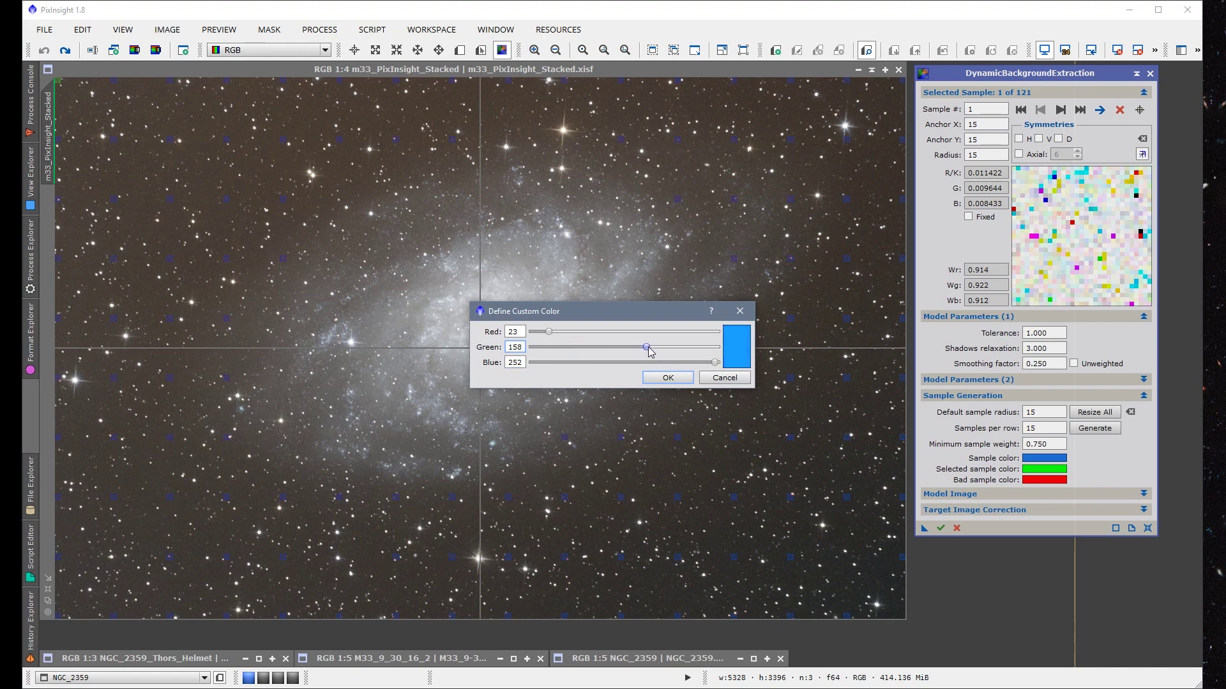
{"action": "left_click", "coordinate": [676, 381]}
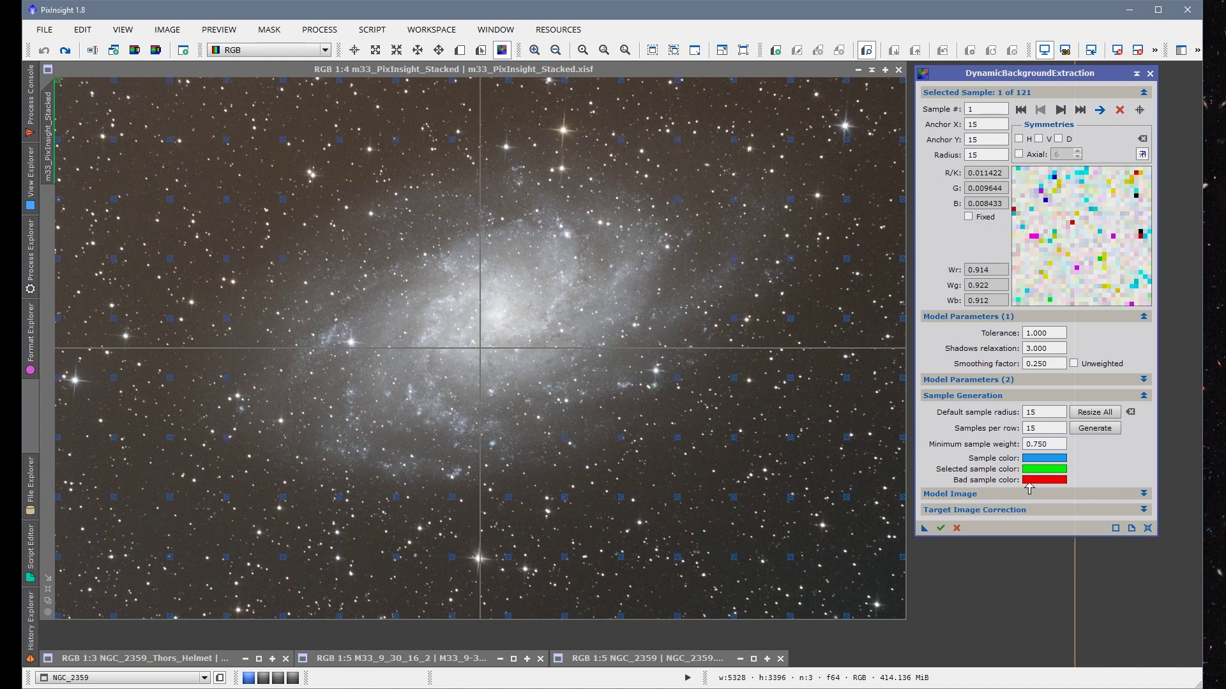
{"action": "left_click", "coordinate": [496, 326]}
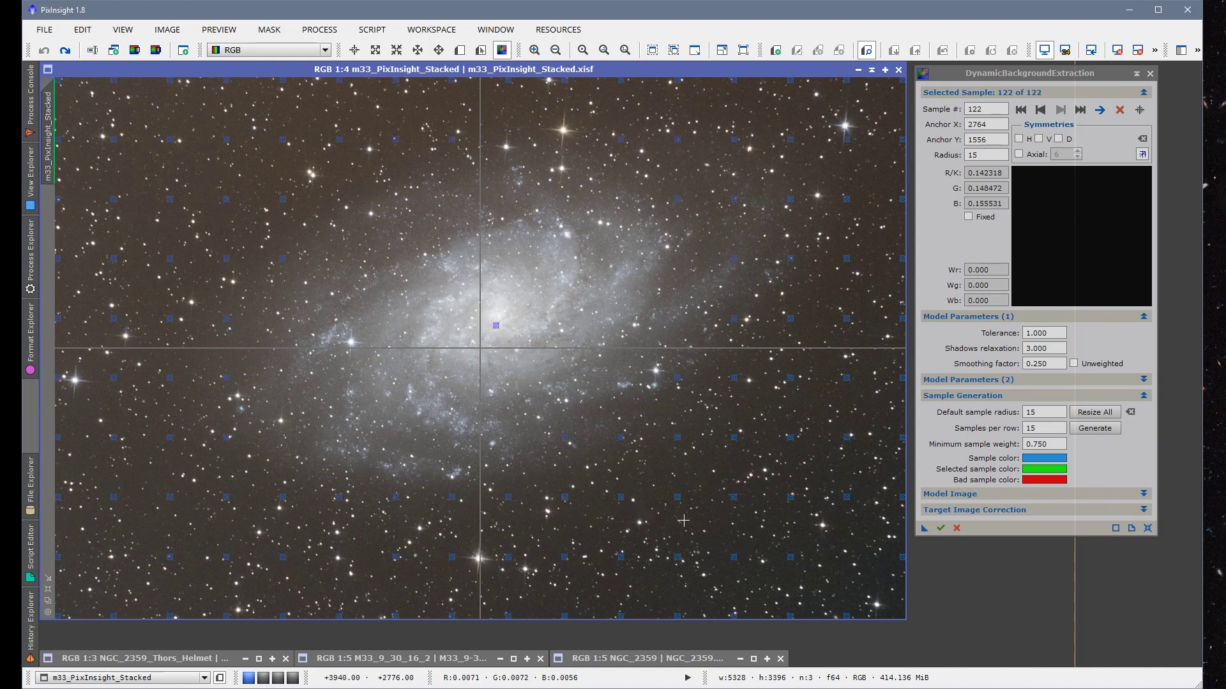
Delete the newly added sample 122 near the galaxy core.
{"action": "left_click", "coordinate": [736, 498]}
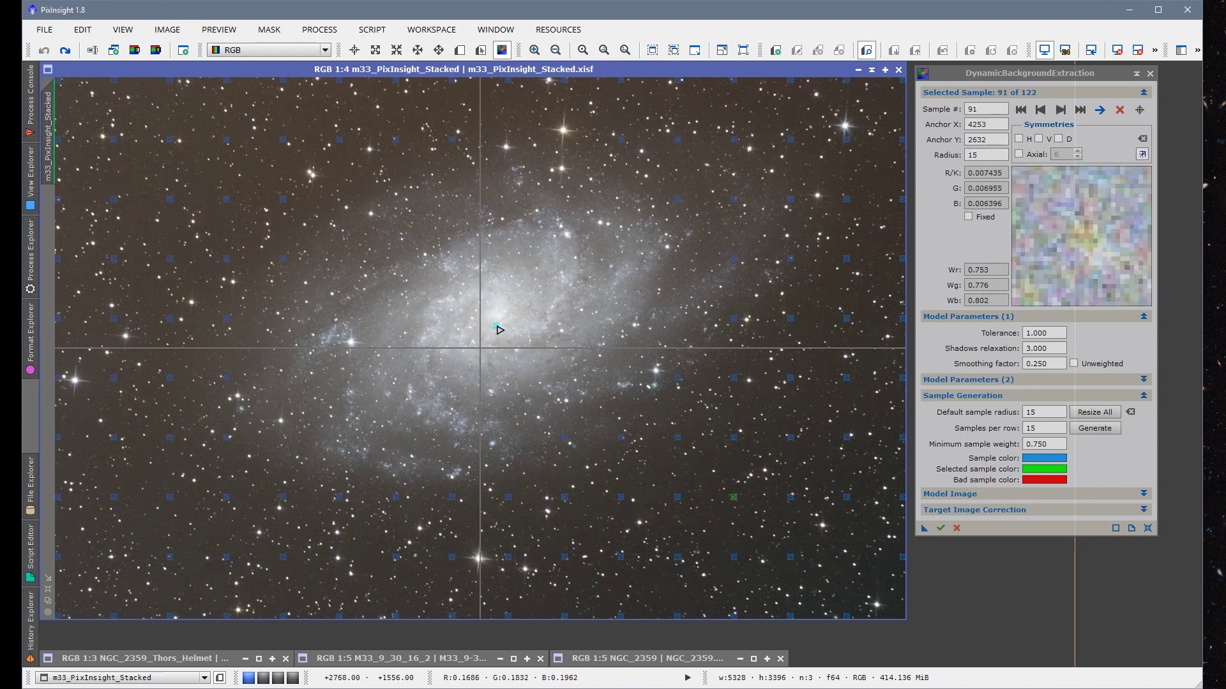
{"action": "left_click_drag", "start_coordinate": [497, 326], "coordinate": [507, 336]}
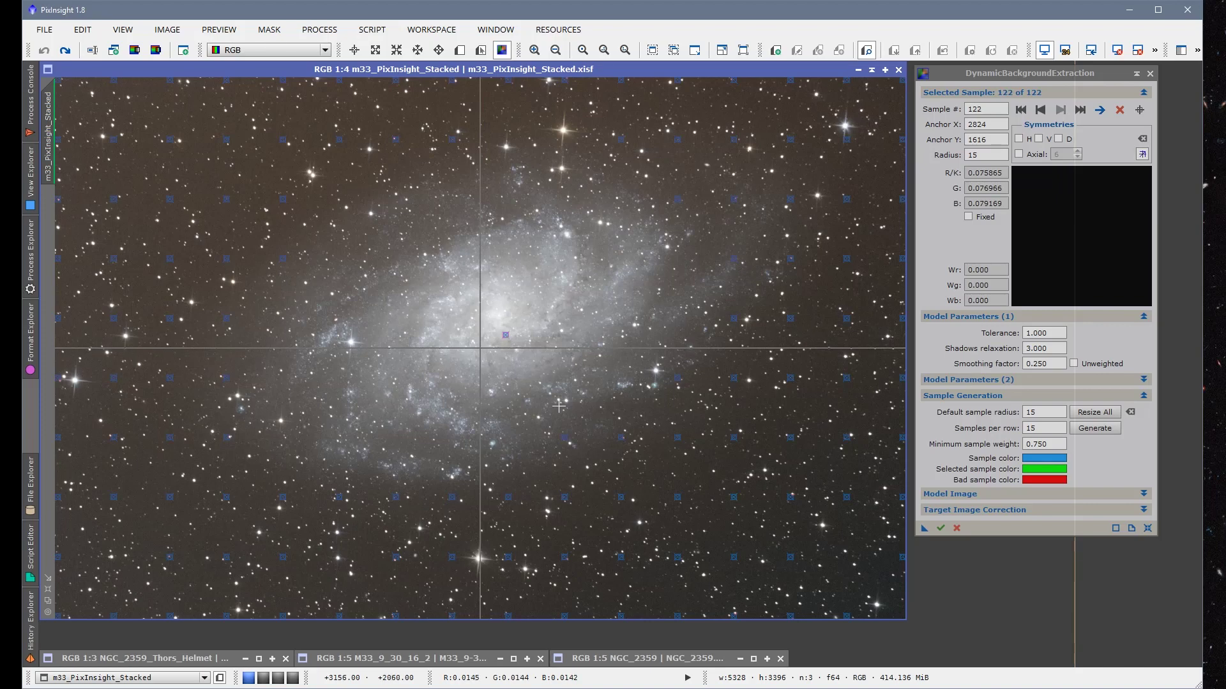
{"action": "key", "text": "Delete"}
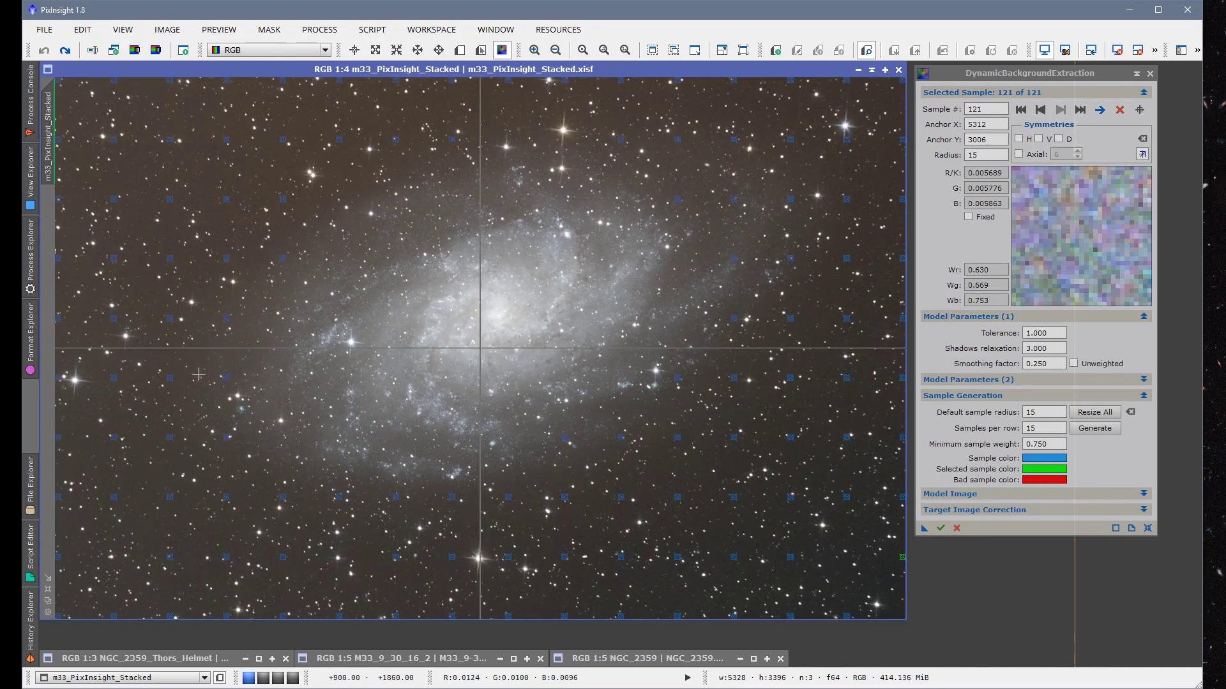
Zoom into the lower-left field and move samples 6 and 7 off stars onto the left edge.
{"action": "scroll", "coordinate": [198, 505], "scroll_direction": "up", "scroll_amount": 2}
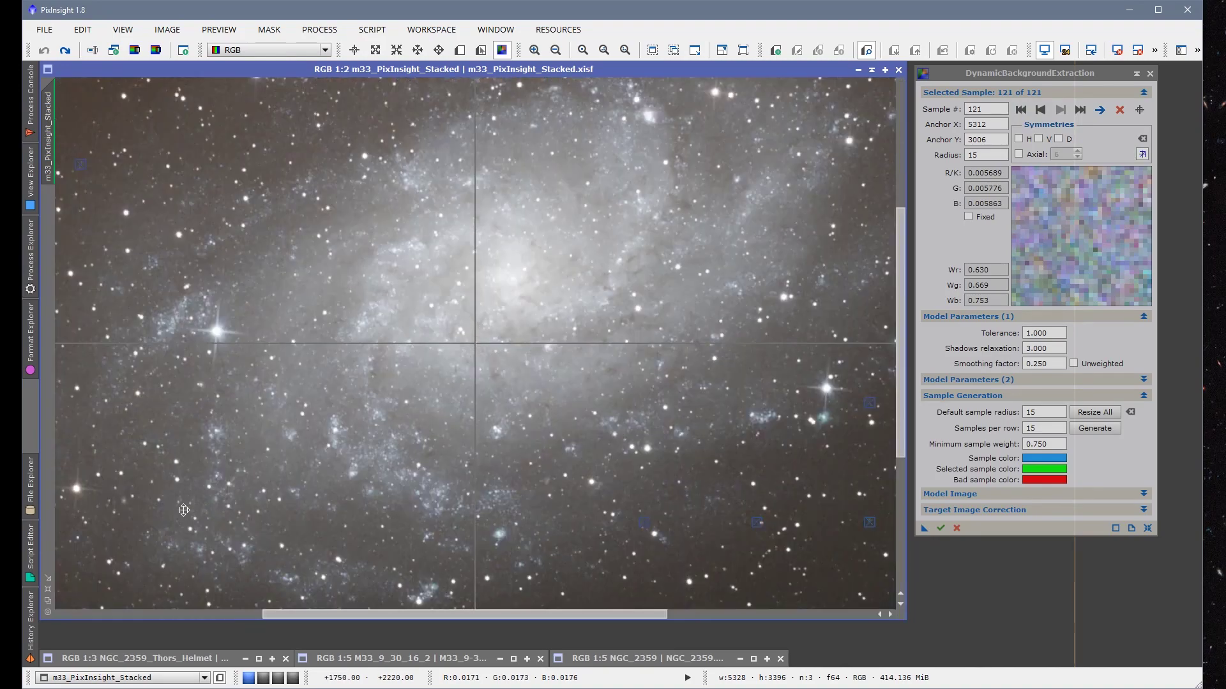
{"action": "left_click_drag", "start_coordinate": [199, 505], "coordinate": [410, 294]}
{"action": "scroll", "coordinate": [383, 319], "scroll_direction": "up", "scroll_amount": 4}
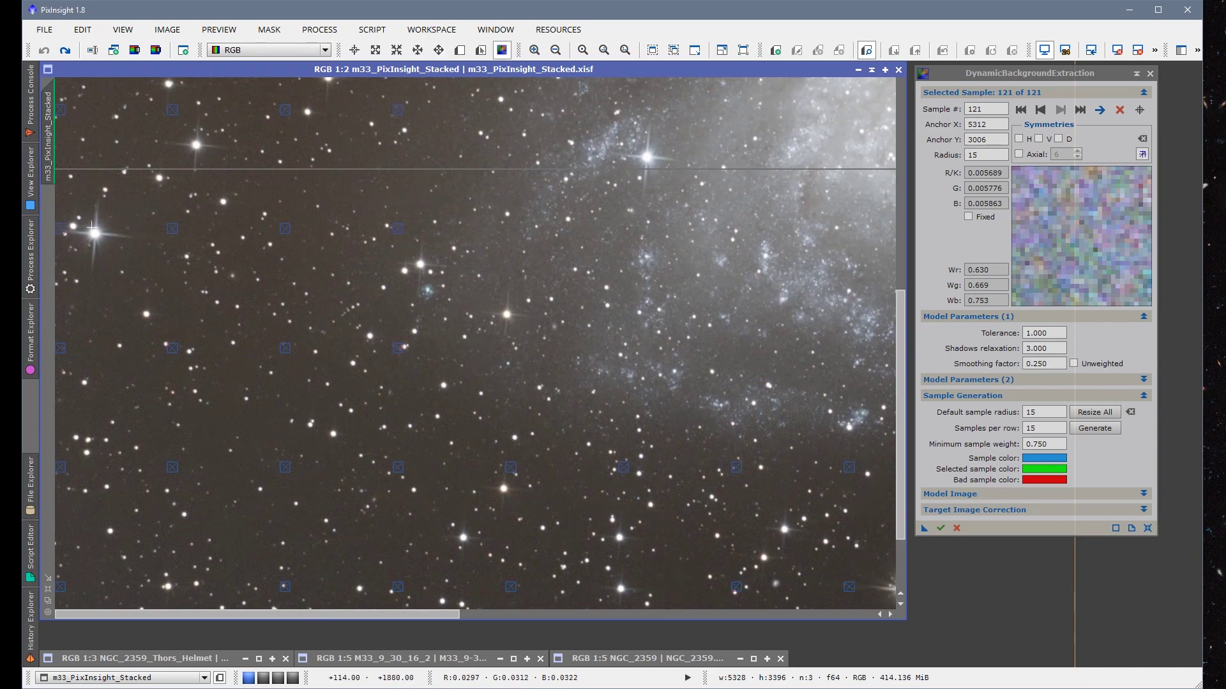
{"action": "left_click", "coordinate": [65, 234]}
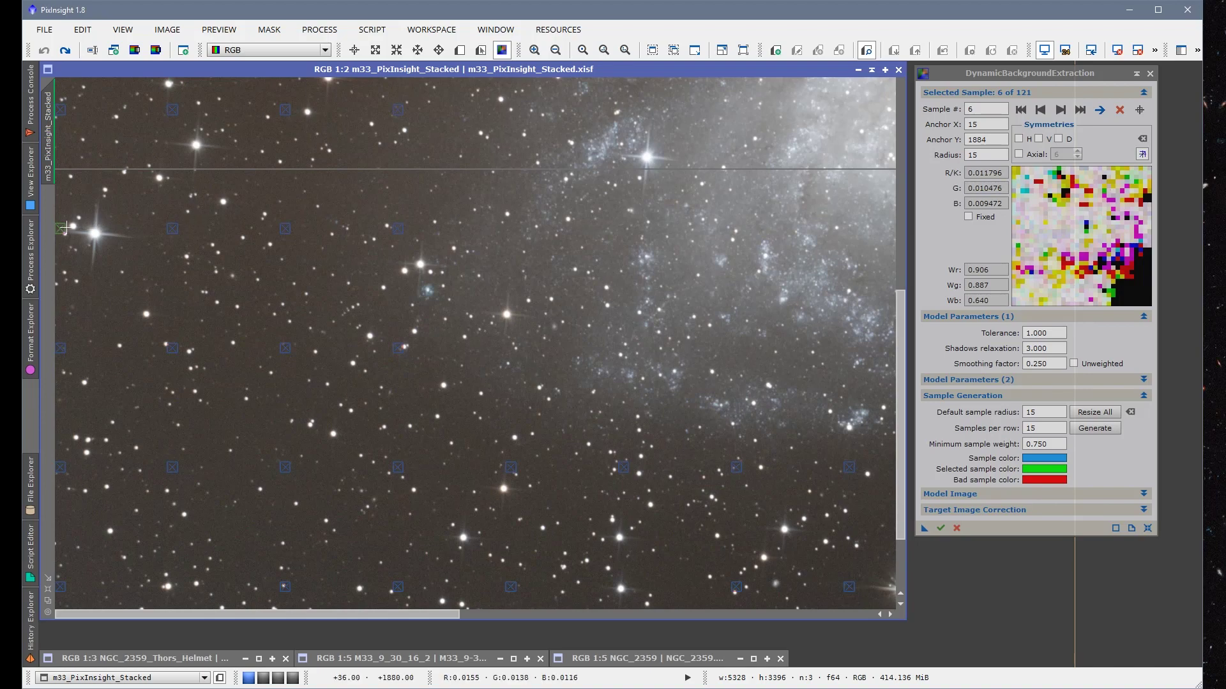
{"action": "left_click_drag", "start_coordinate": [63, 228], "coordinate": [99, 237]}
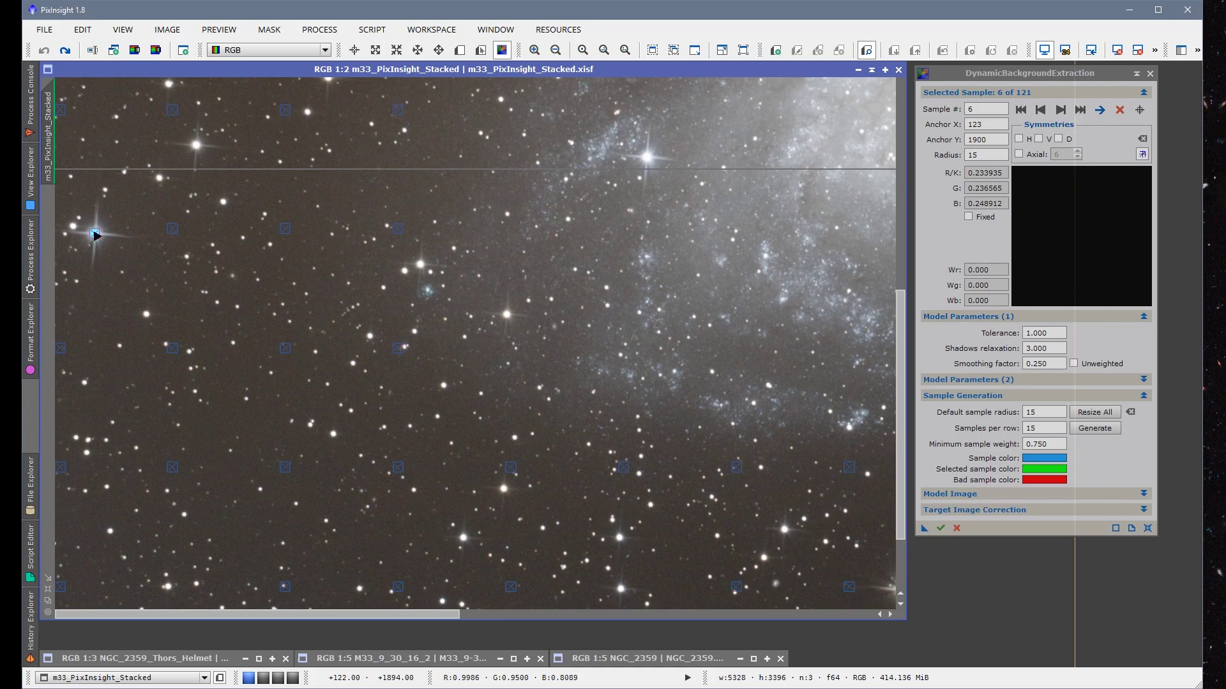
{"action": "left_click_drag", "start_coordinate": [96, 233], "coordinate": [69, 202]}
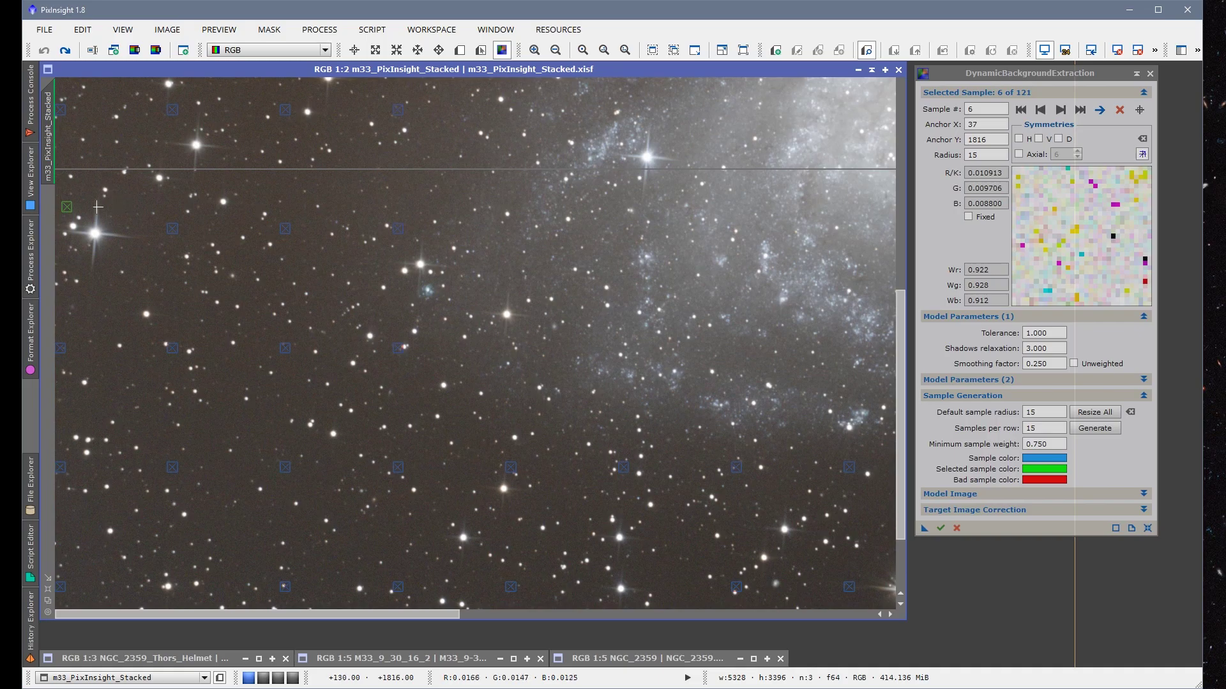
{"action": "left_click_drag", "start_coordinate": [74, 211], "coordinate": [64, 211]}
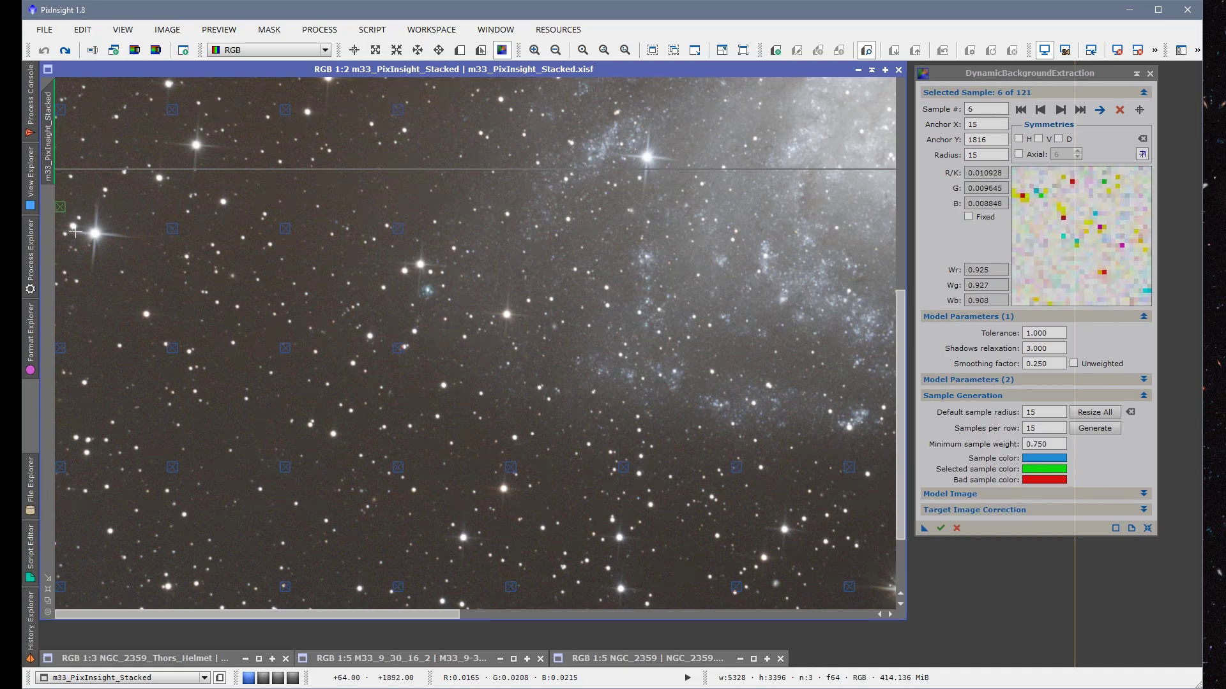
{"action": "left_click_drag", "start_coordinate": [65, 349], "coordinate": [68, 349]}
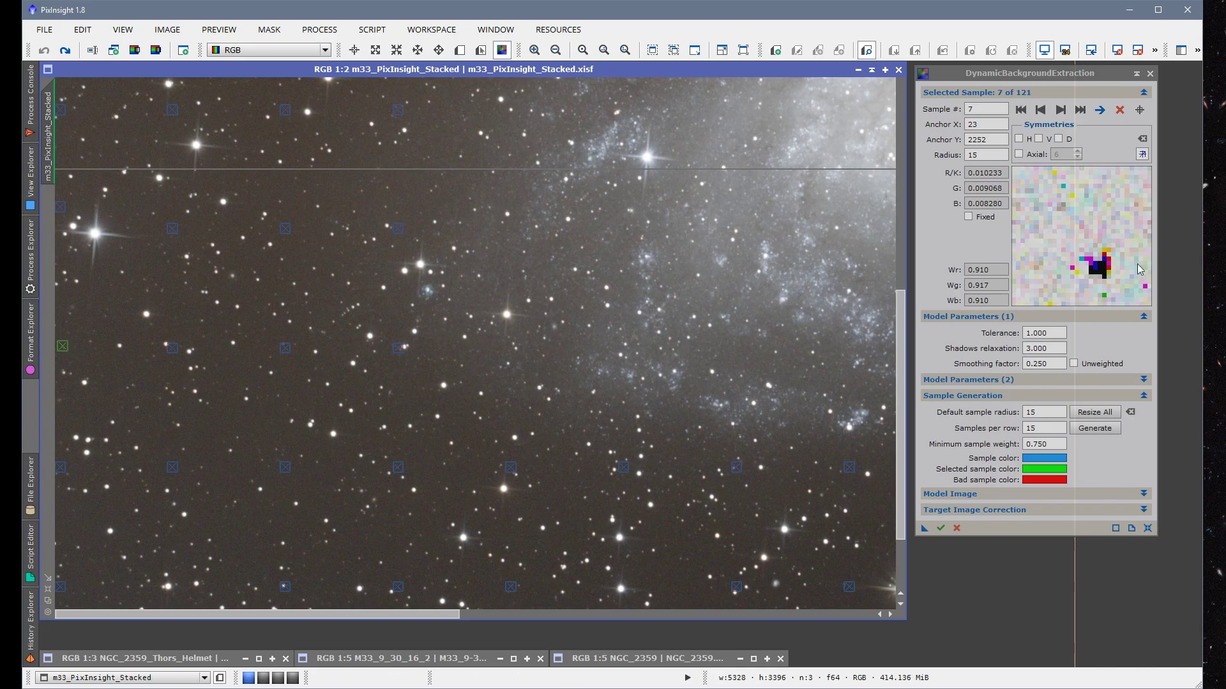
{"action": "left_click_drag", "start_coordinate": [62, 349], "coordinate": [59, 341]}
Check samples 8 and 9, then move sample 10 at the bottom-left corner off a star.
{"action": "left_click", "coordinate": [65, 472]}
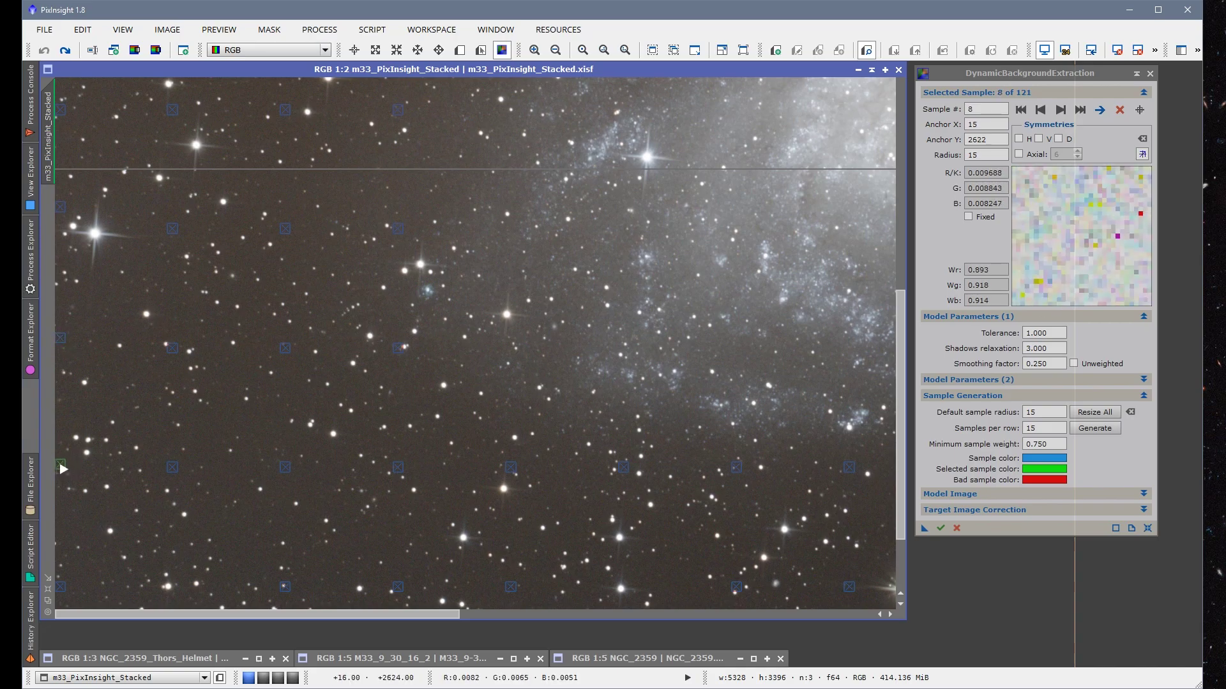
{"action": "key", "text": "space"}
{"action": "left_click_drag", "start_coordinate": [143, 506], "coordinate": [185, 354]}
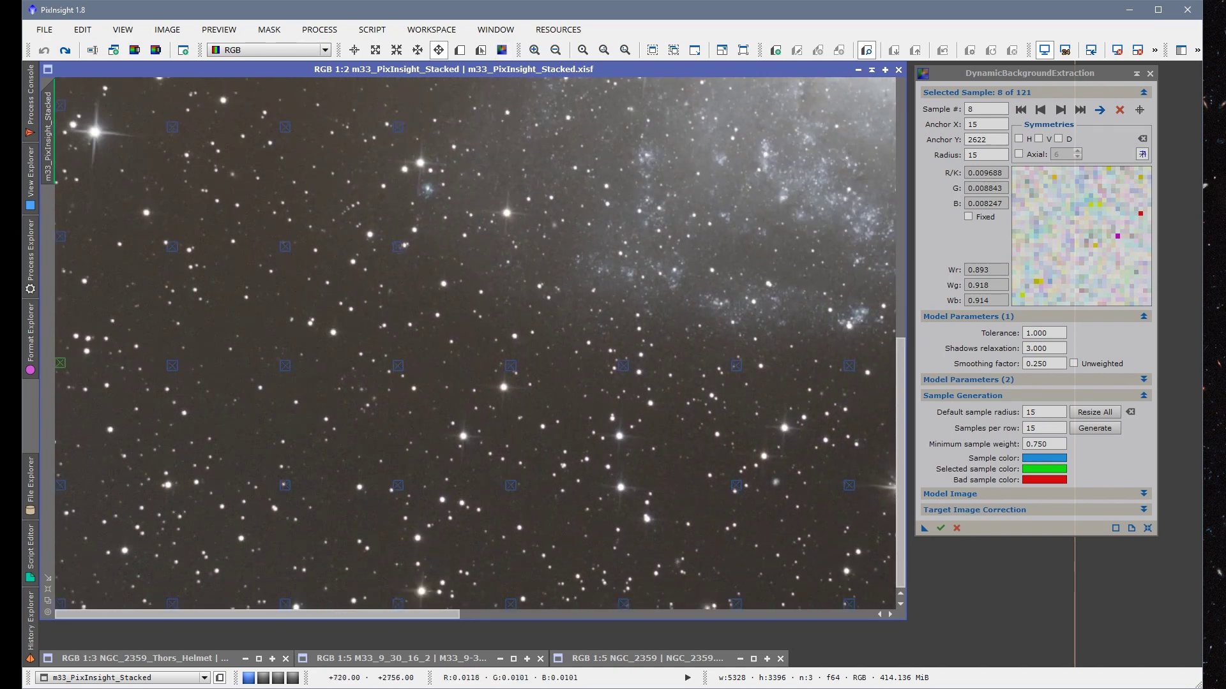
{"action": "left_click", "coordinate": [61, 490]}
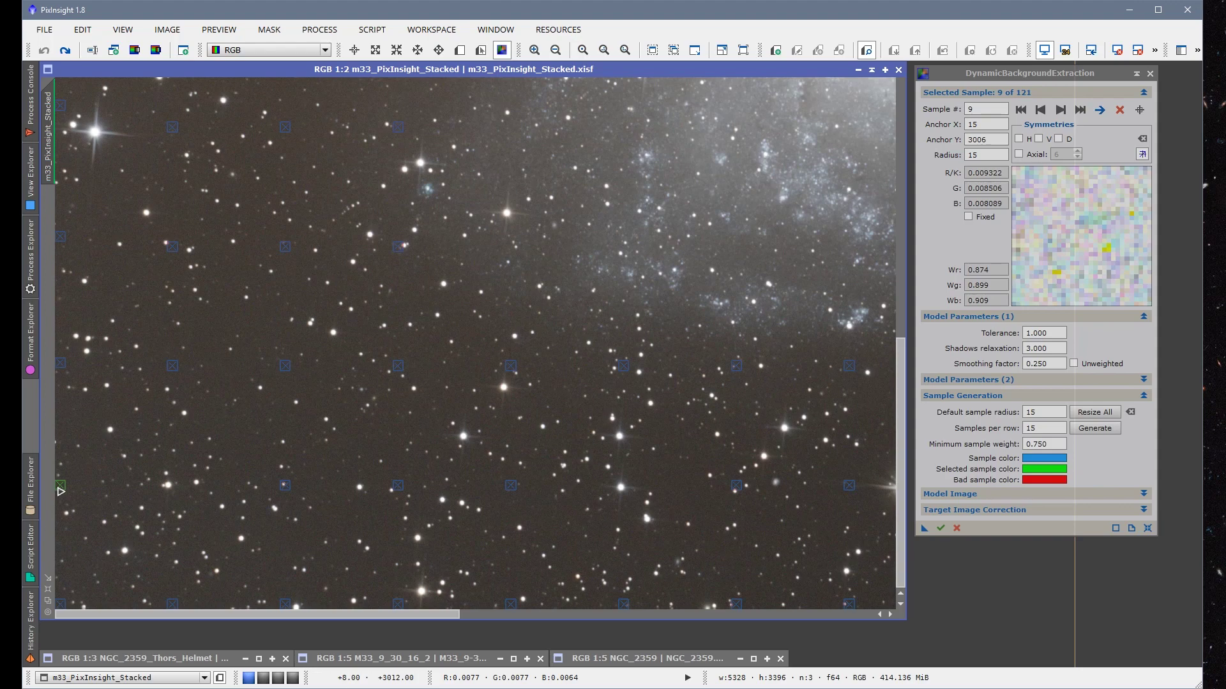
{"action": "left_click", "coordinate": [64, 607]}
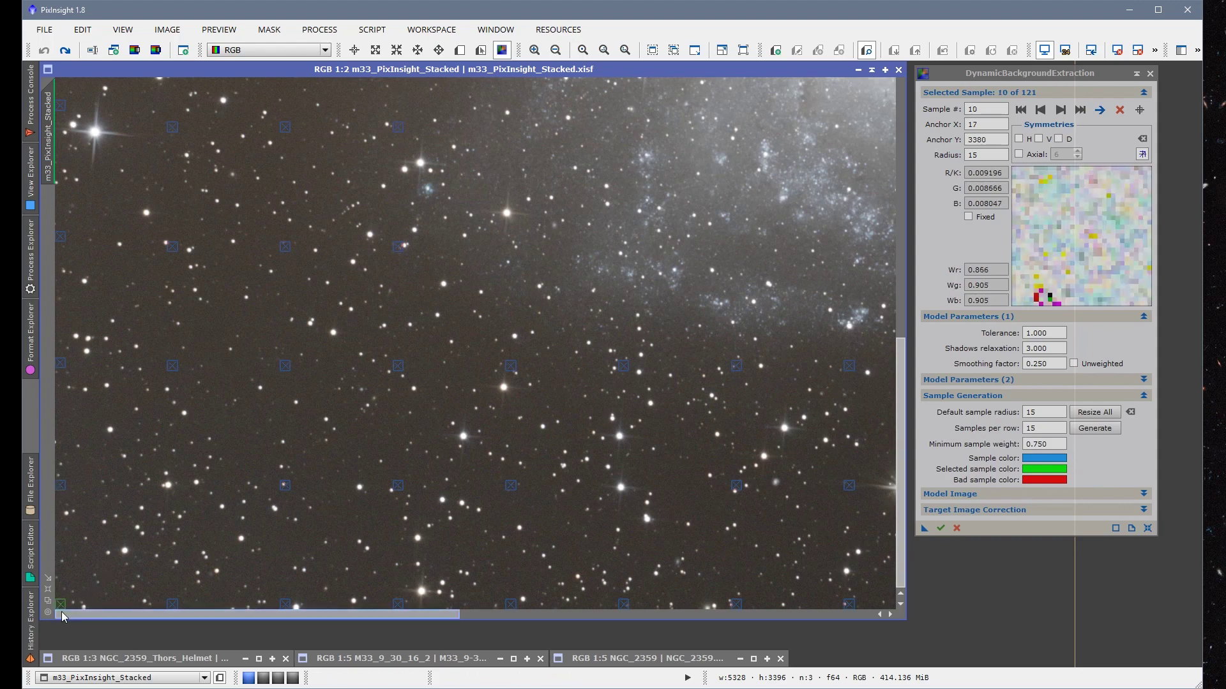
{"action": "left_click_drag", "start_coordinate": [62, 605], "coordinate": [61, 605]}
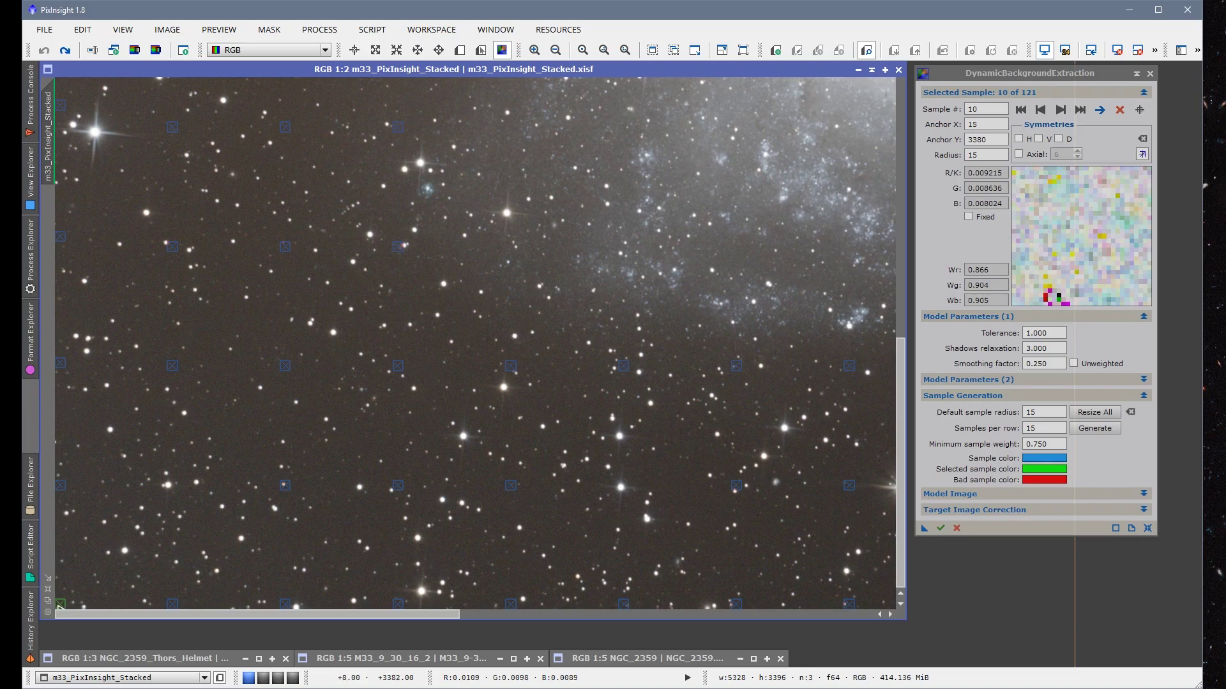
{"action": "left_click_drag", "start_coordinate": [60, 605], "coordinate": [73, 585]}
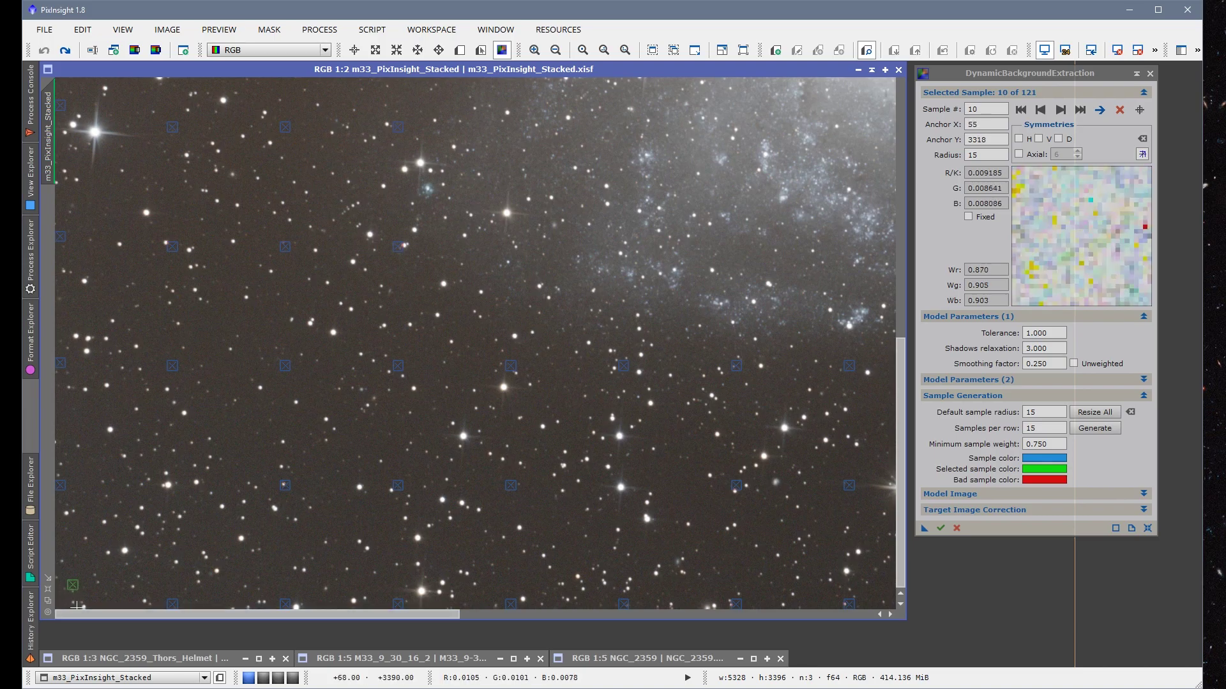
{"action": "left_click_drag", "start_coordinate": [77, 590], "coordinate": [89, 610]}
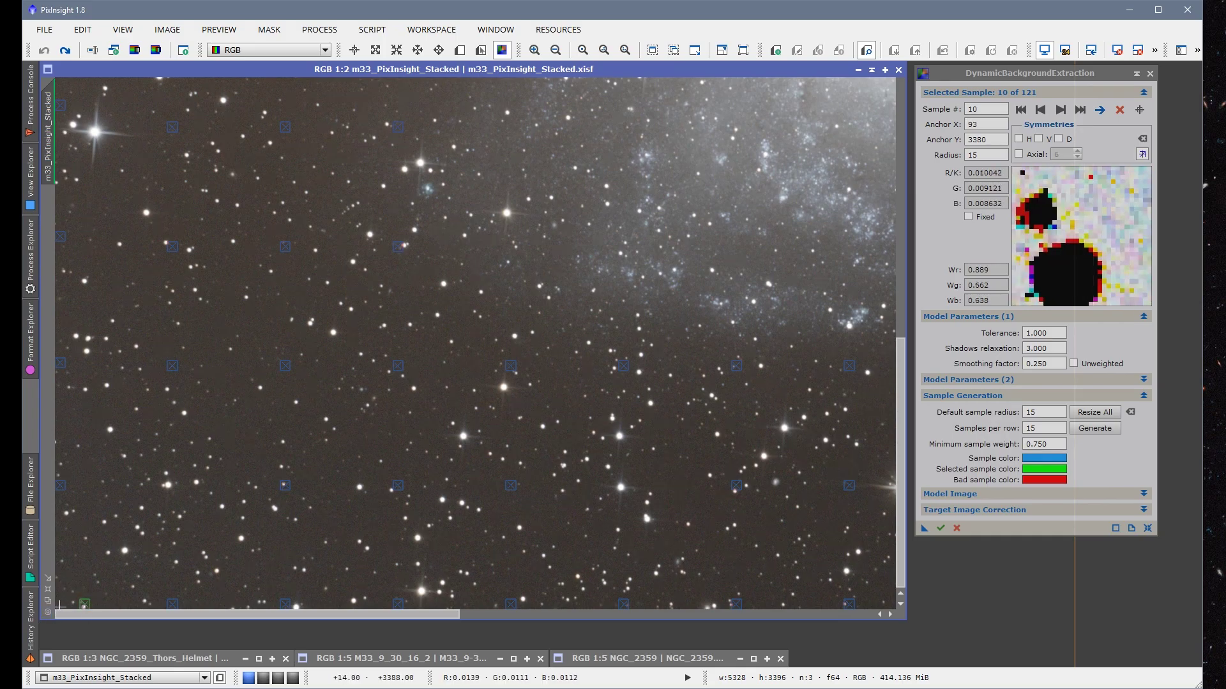
Add samples along the bottom-left edge and delete the extra one.
{"action": "left_click", "coordinate": [61, 597]}
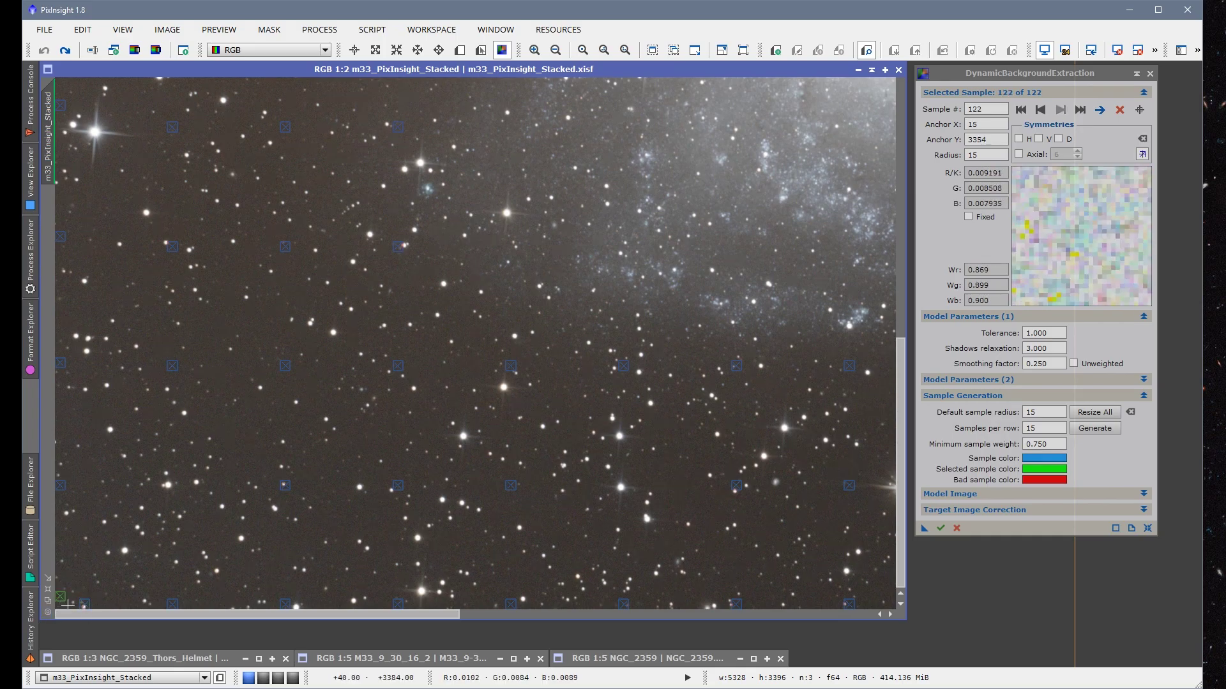
{"action": "left_click", "coordinate": [67, 603]}
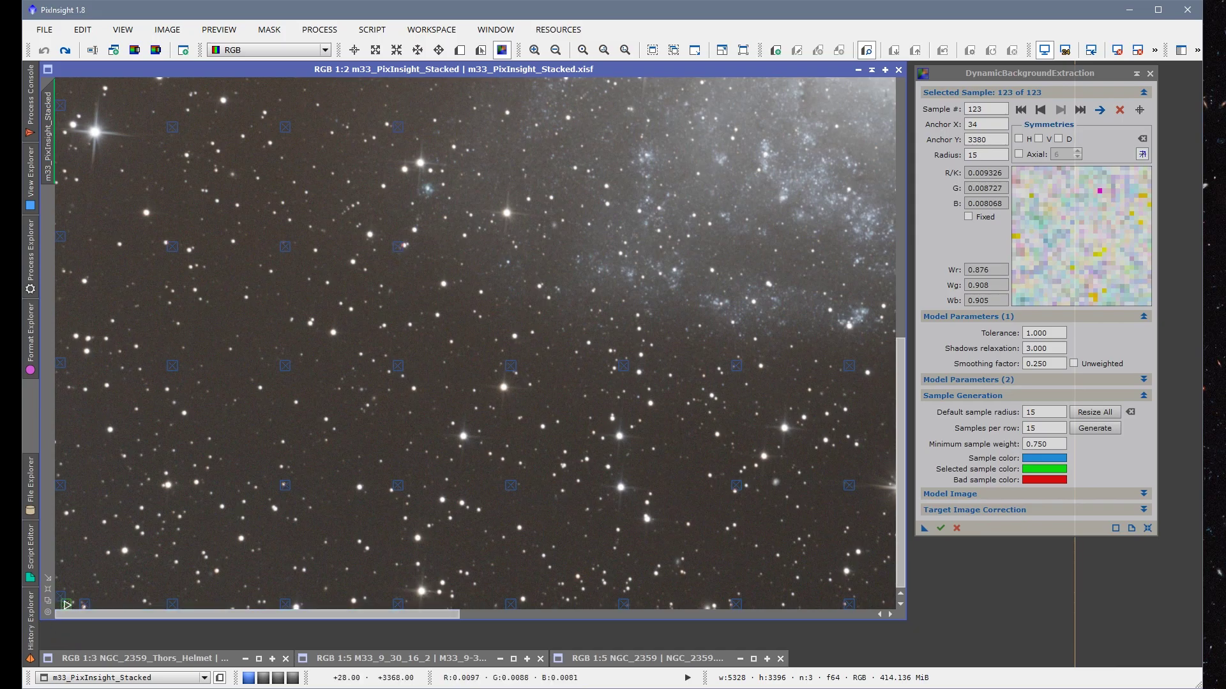
{"action": "key", "text": "Delete"}
{"action": "key", "text": "Delete"}
{"action": "left_click", "coordinate": [64, 603]}
{"action": "left_click", "coordinate": [173, 603]}
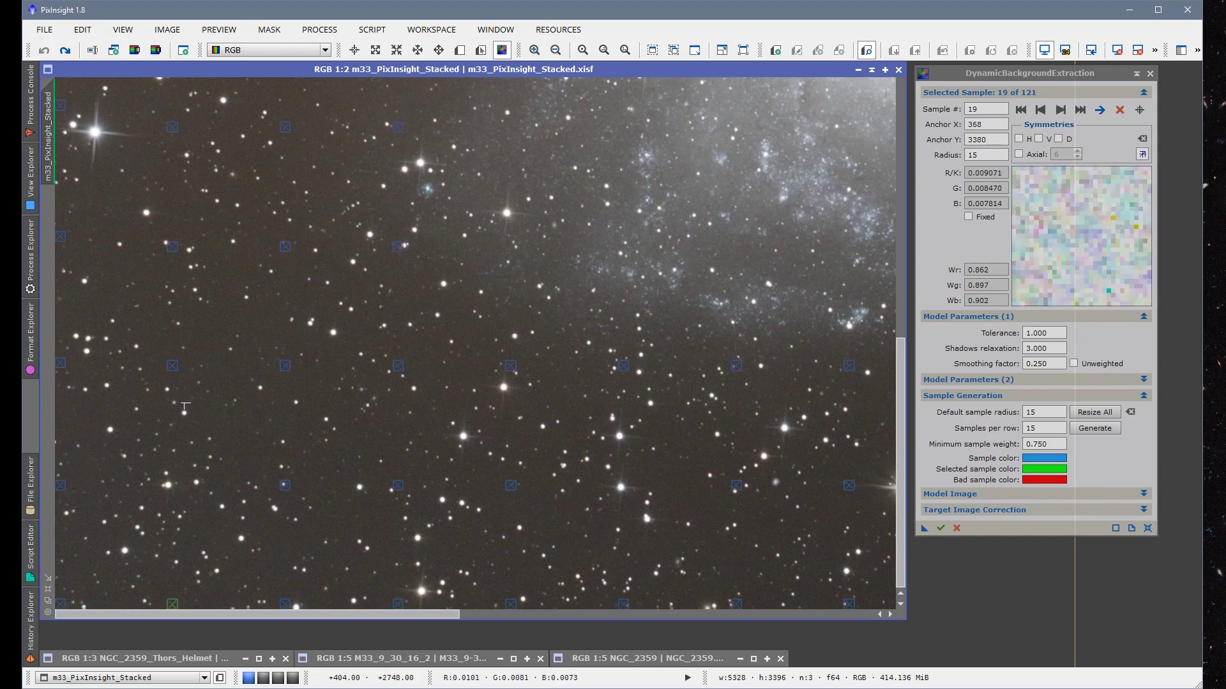
Add three samples in the lower-left sky, then delete the two unwanted ones, leaving 122 samples.
{"action": "left_click", "coordinate": [184, 477]}
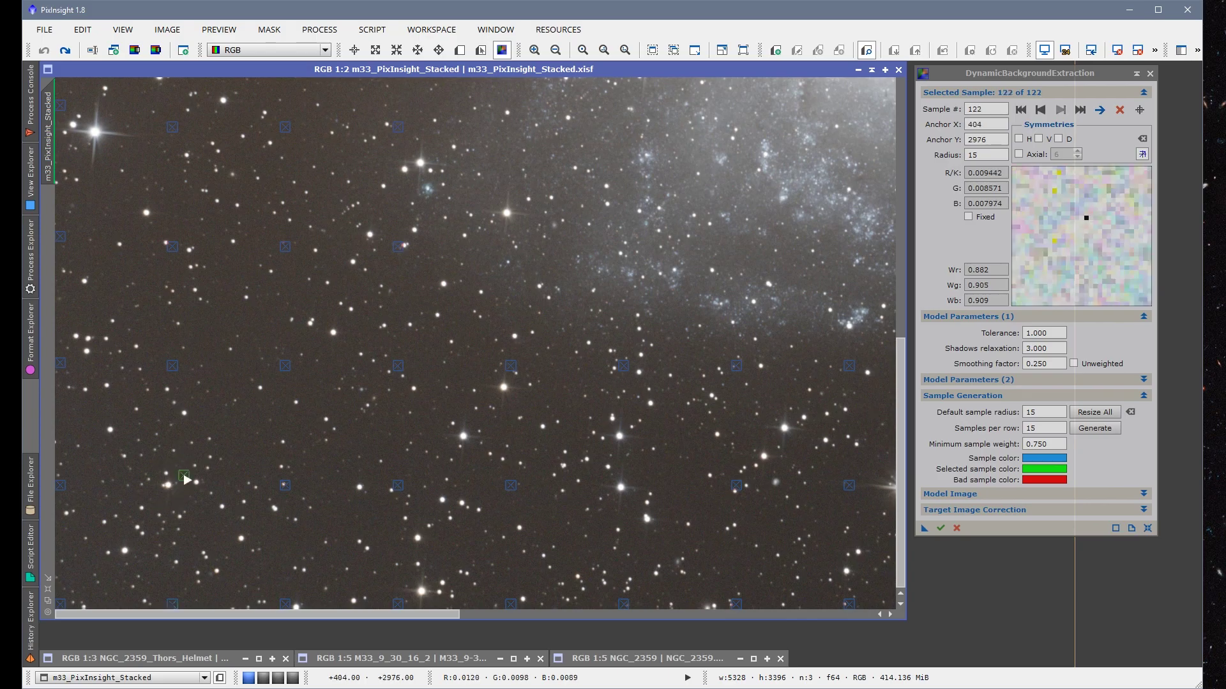
{"action": "left_click", "coordinate": [239, 454]}
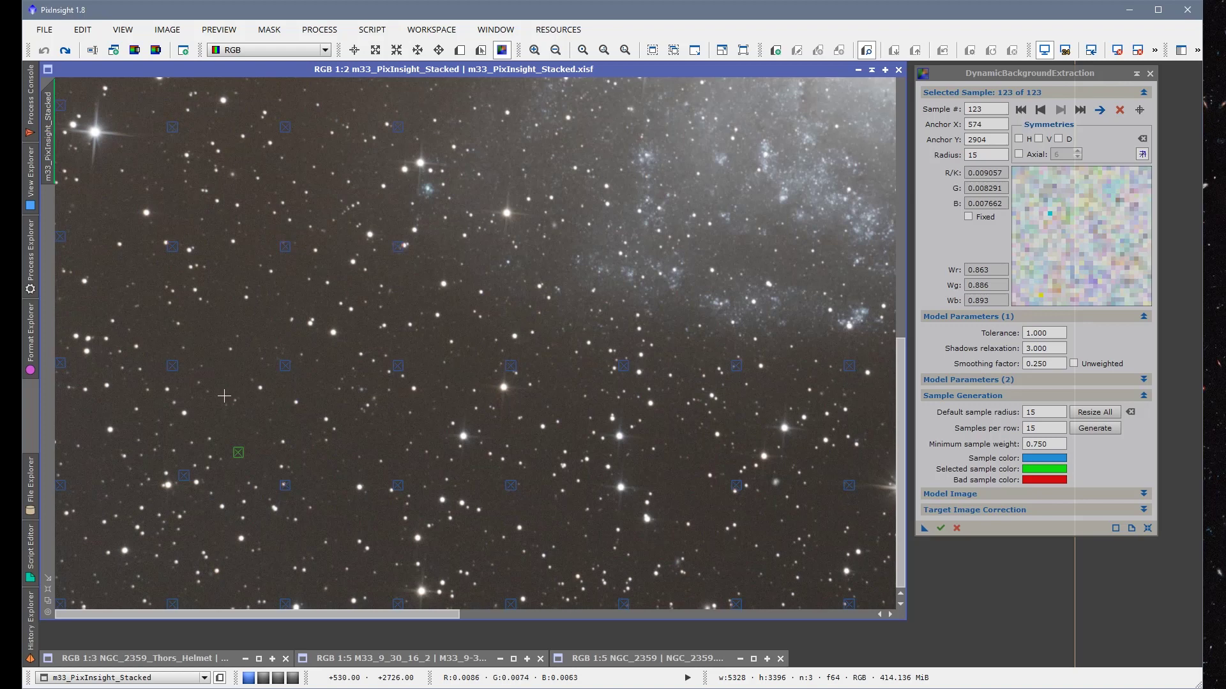
{"action": "left_click", "coordinate": [235, 380]}
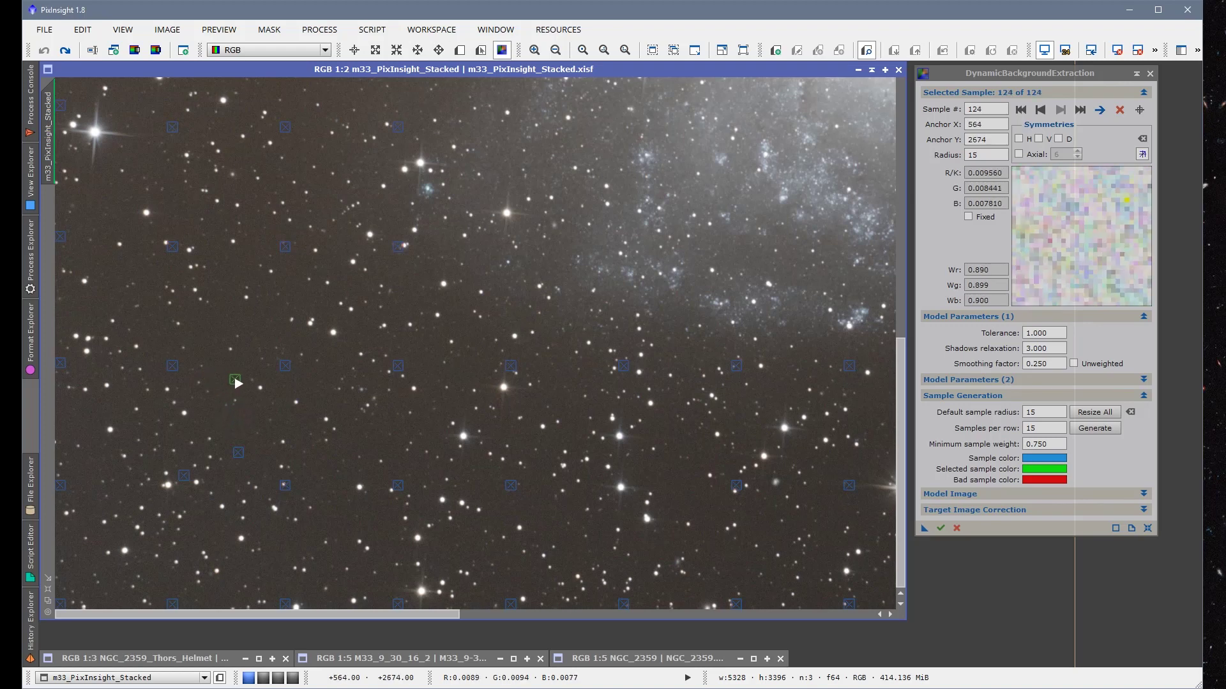
{"action": "left_click_drag", "start_coordinate": [237, 383], "coordinate": [237, 382]}
{"action": "key", "text": "Delete"}
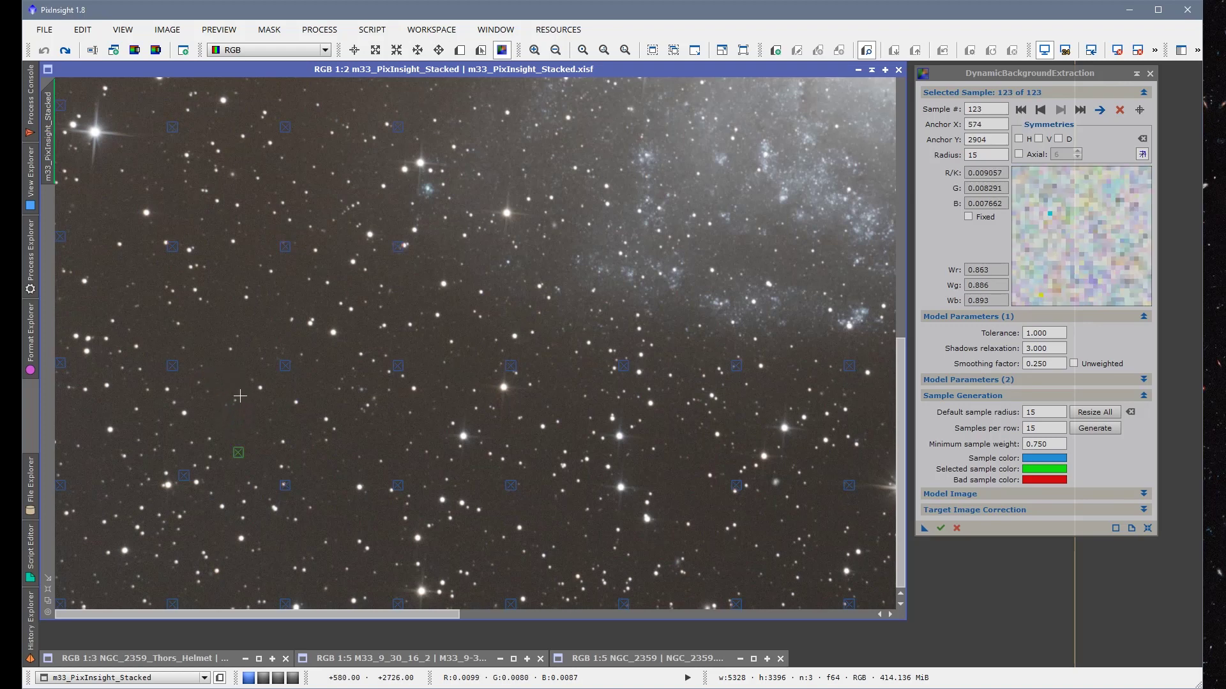
{"action": "key", "text": "Delete"}
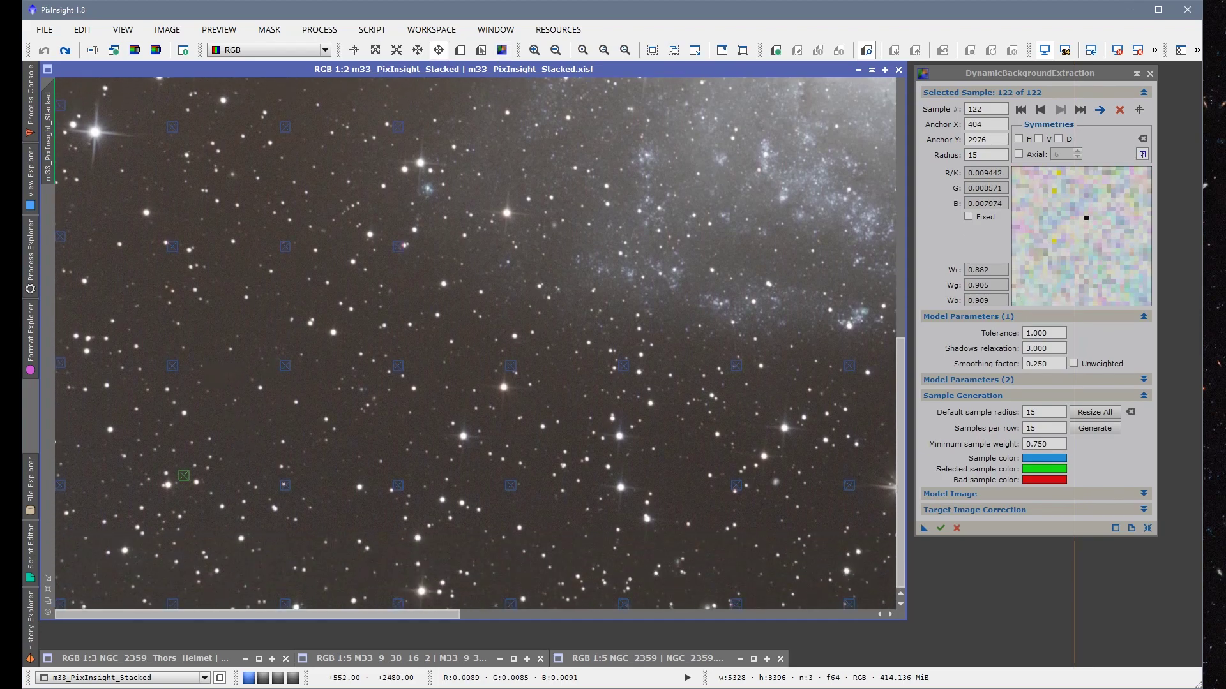
Nudge samples 17 and 28 left of the galaxy onto clean sky and add a sample near a bright star.
{"action": "scroll", "coordinate": [178, 338], "scroll_direction": "up", "scroll_amount": 3}
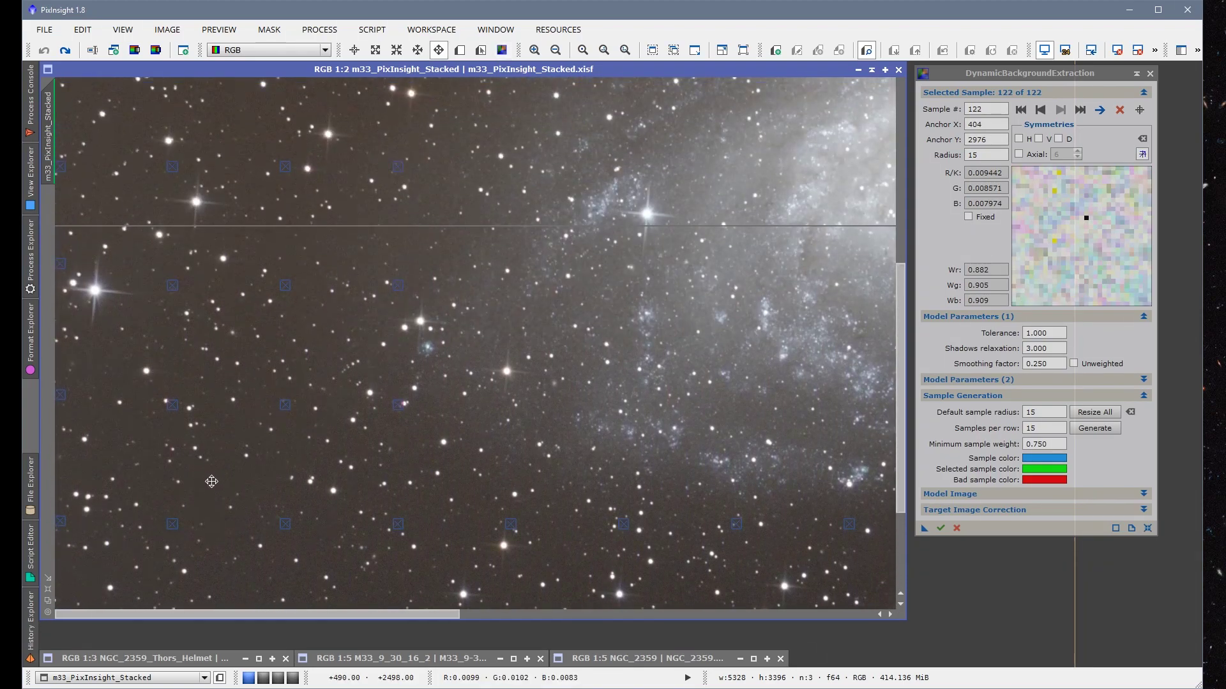
{"action": "left_click", "coordinate": [173, 406]}
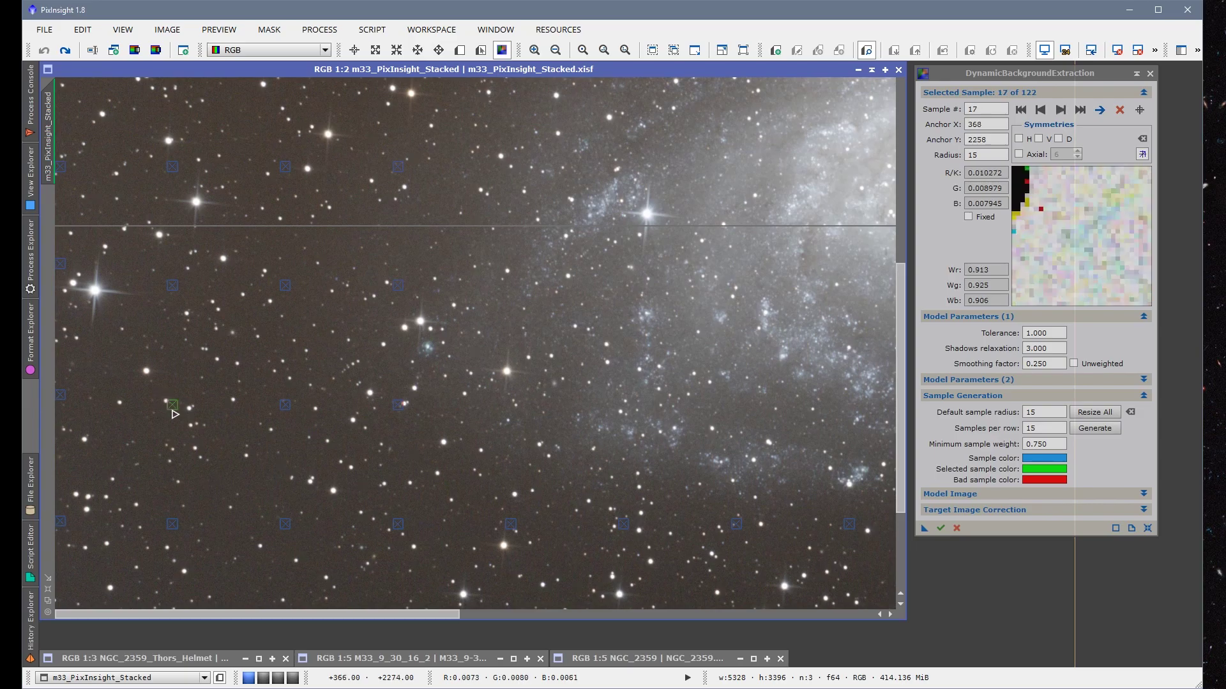
{"action": "left_click_drag", "start_coordinate": [174, 406], "coordinate": [176, 415]}
{"action": "scroll", "coordinate": [177, 389], "scroll_direction": "up", "scroll_amount": 1}
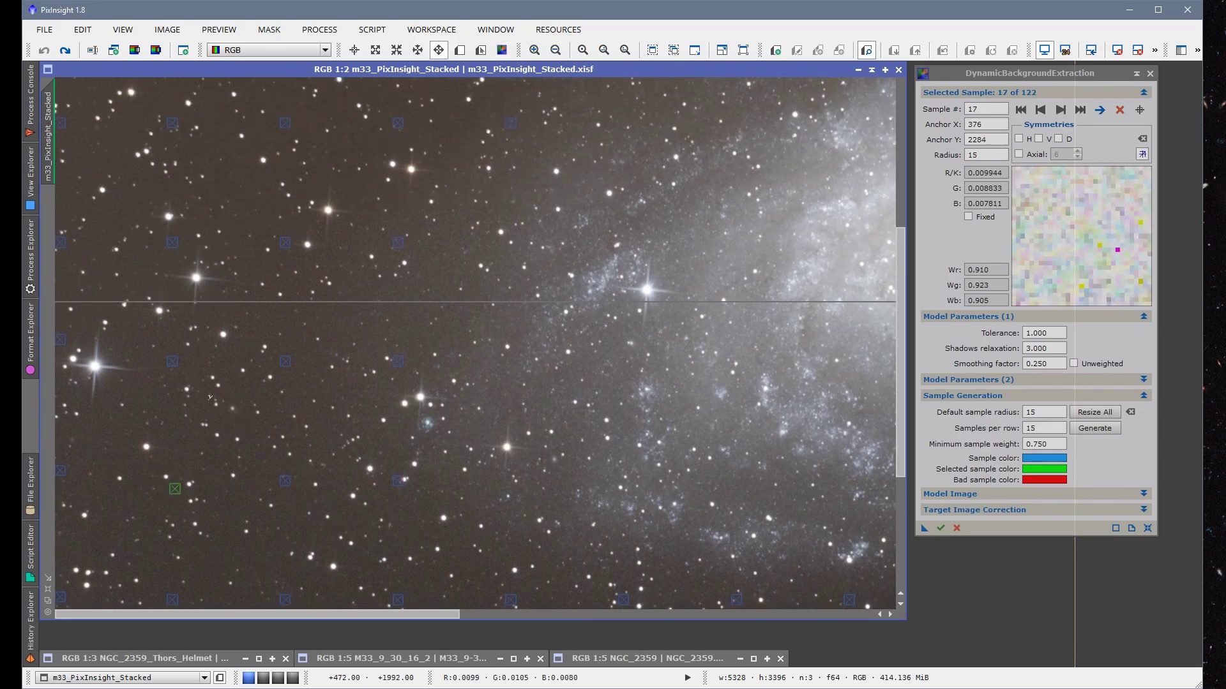
{"action": "left_click", "coordinate": [177, 364]}
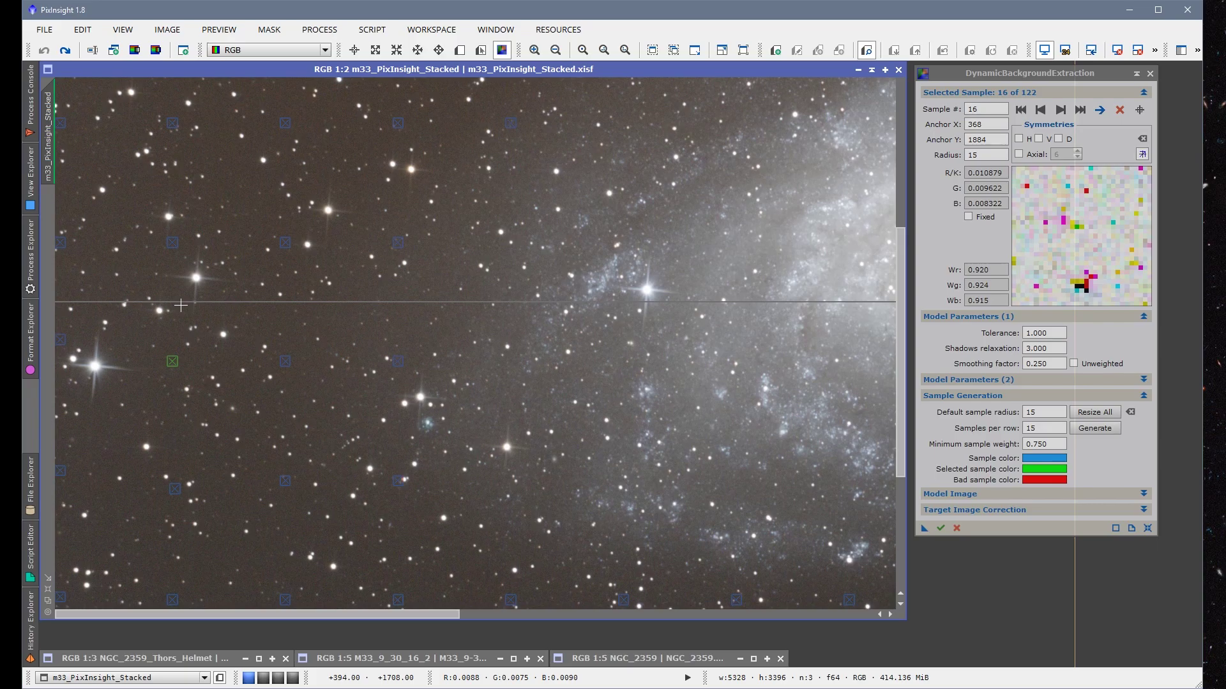
{"action": "left_click", "coordinate": [222, 312]}
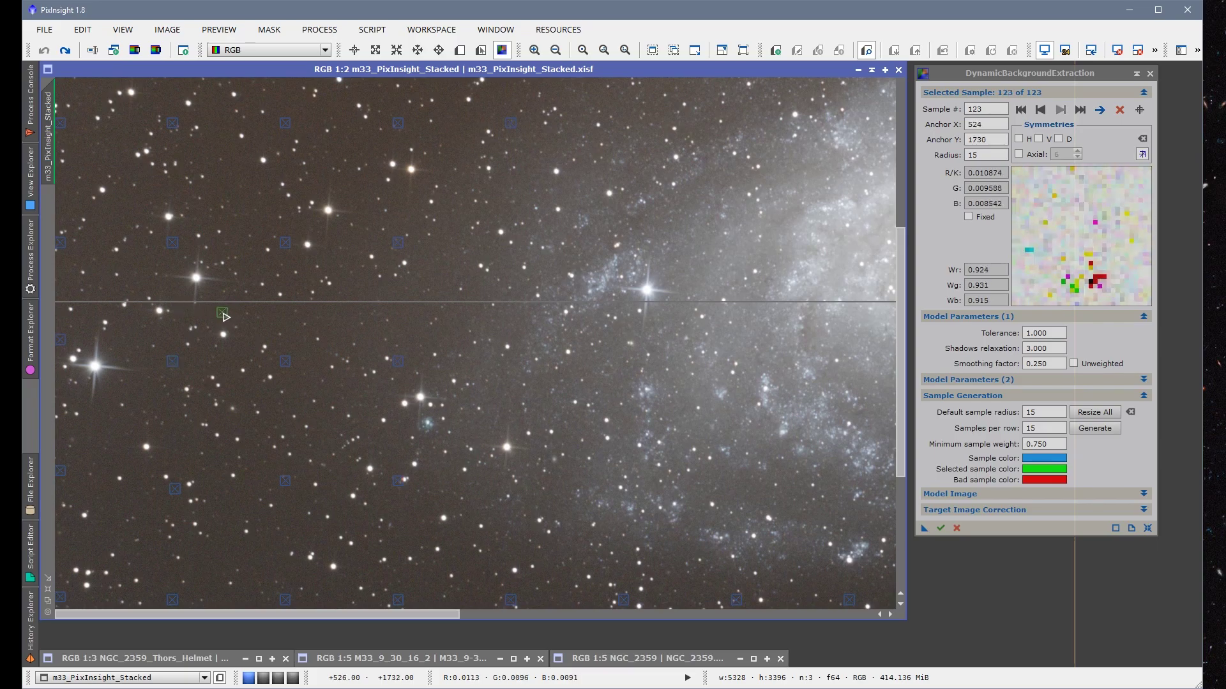
{"action": "left_click", "coordinate": [286, 364]}
{"action": "left_click", "coordinate": [286, 480]}
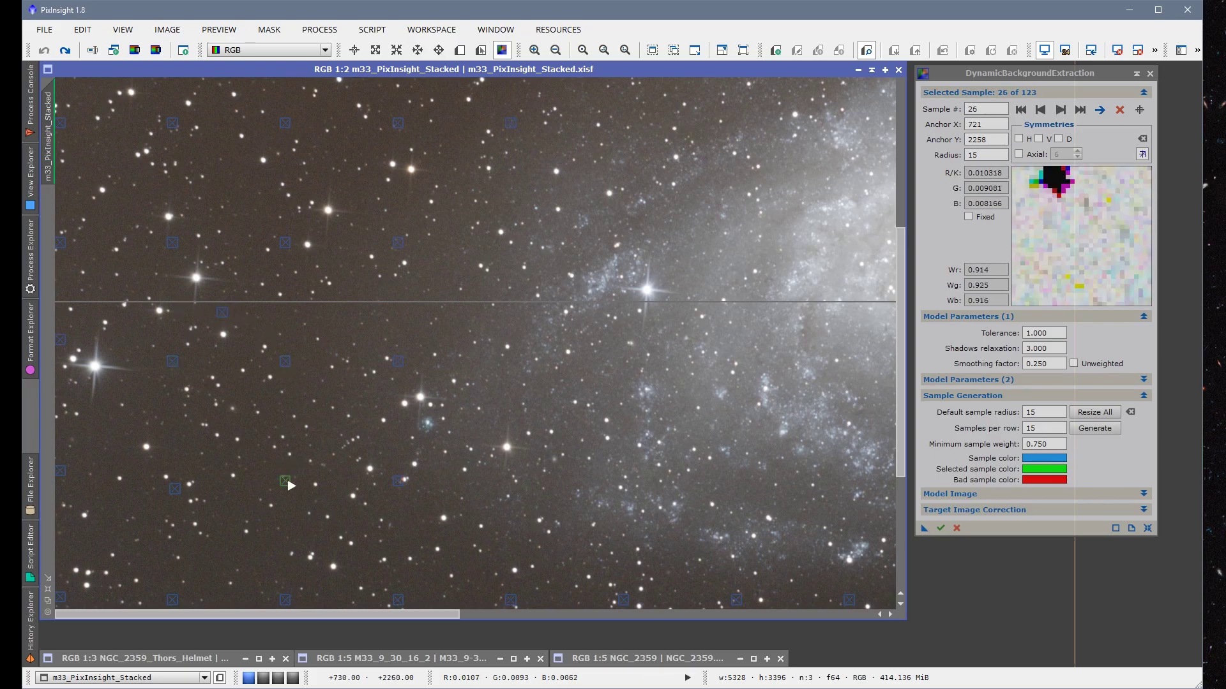
{"action": "left_click_drag", "start_coordinate": [291, 485], "coordinate": [295, 492]}
{"action": "scroll", "coordinate": [359, 373], "scroll_direction": "down", "scroll_amount": 5}
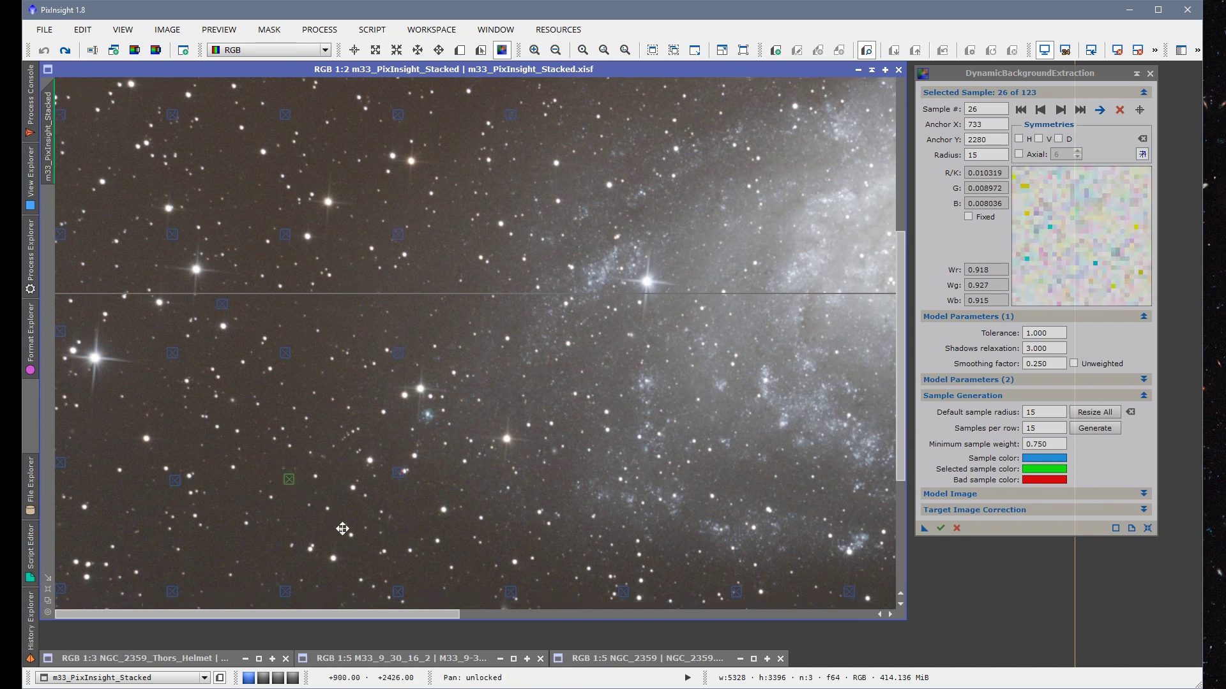
{"action": "left_click_drag", "start_coordinate": [285, 437], "coordinate": [287, 443]}
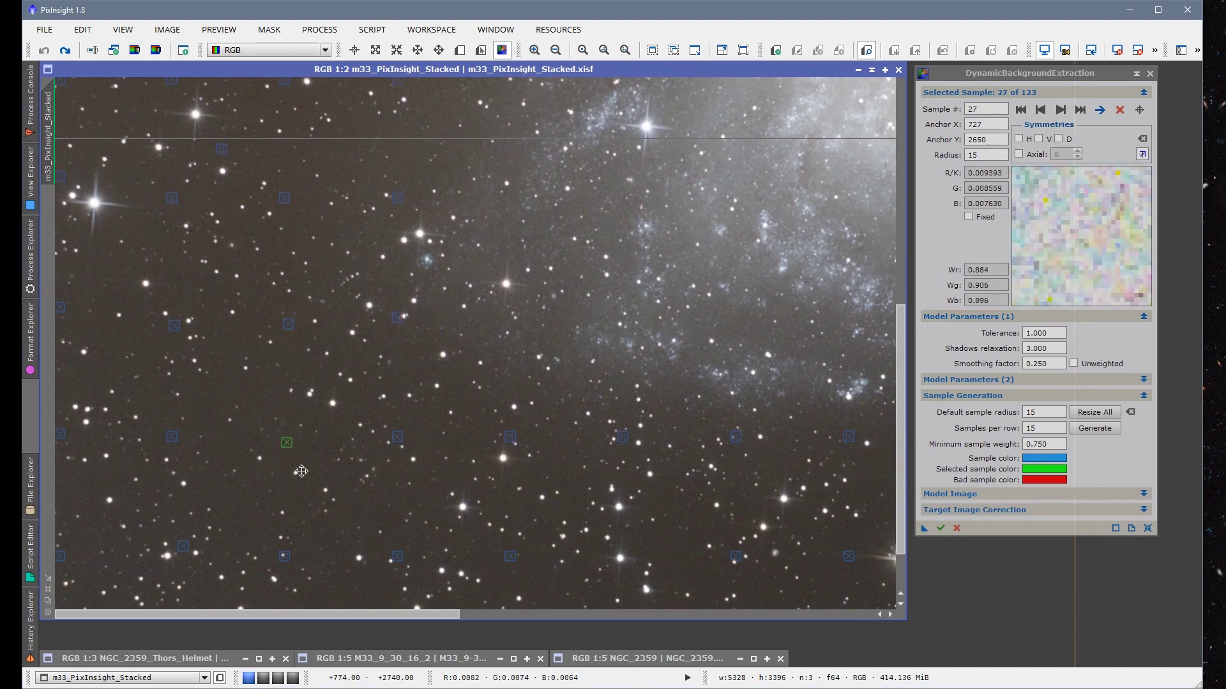
{"action": "scroll", "coordinate": [349, 361], "scroll_direction": "down", "scroll_amount": 2}
{"action": "left_click_drag", "start_coordinate": [289, 489], "coordinate": [293, 499]}
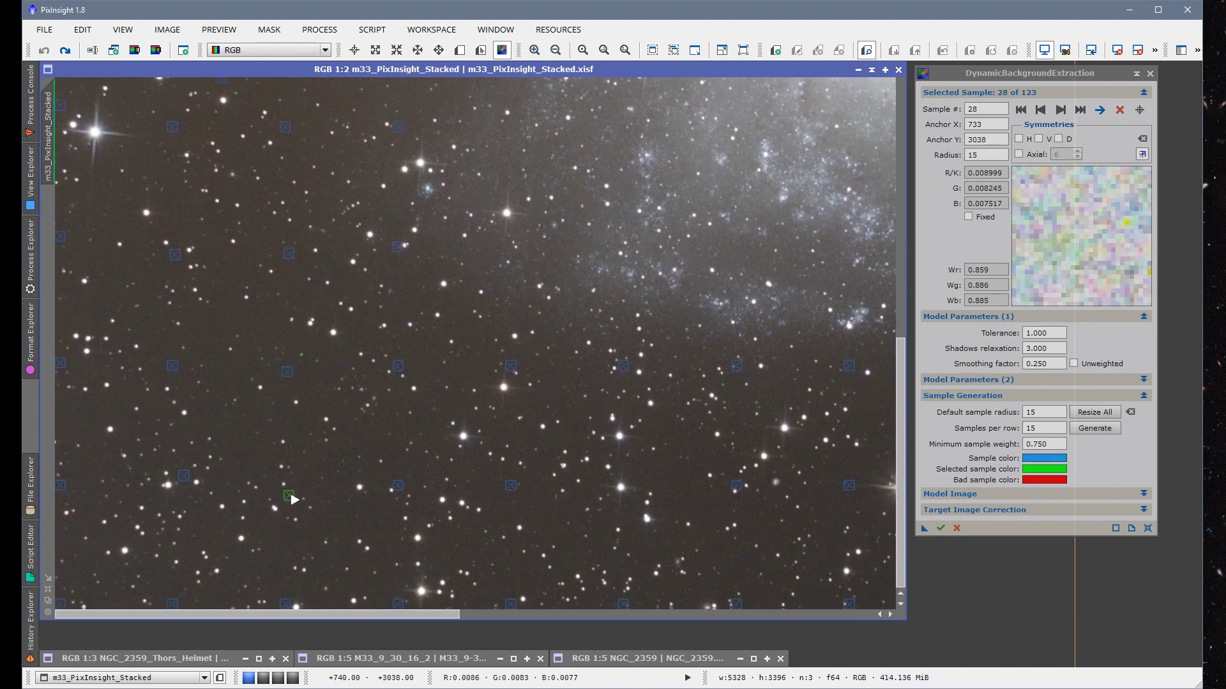
{"action": "left_click", "coordinate": [289, 606]}
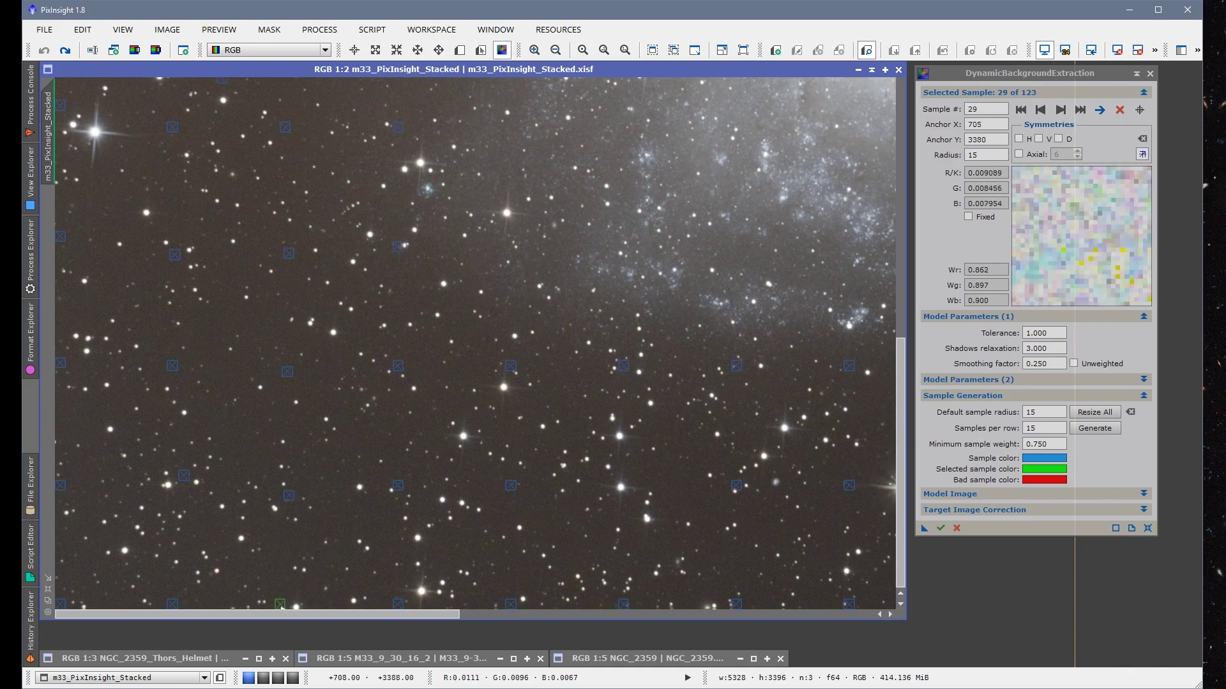
Move sample 36 in the next column onto dark background sky.
{"action": "left_click_drag", "start_coordinate": [415, 481], "coordinate": [343, 477]}
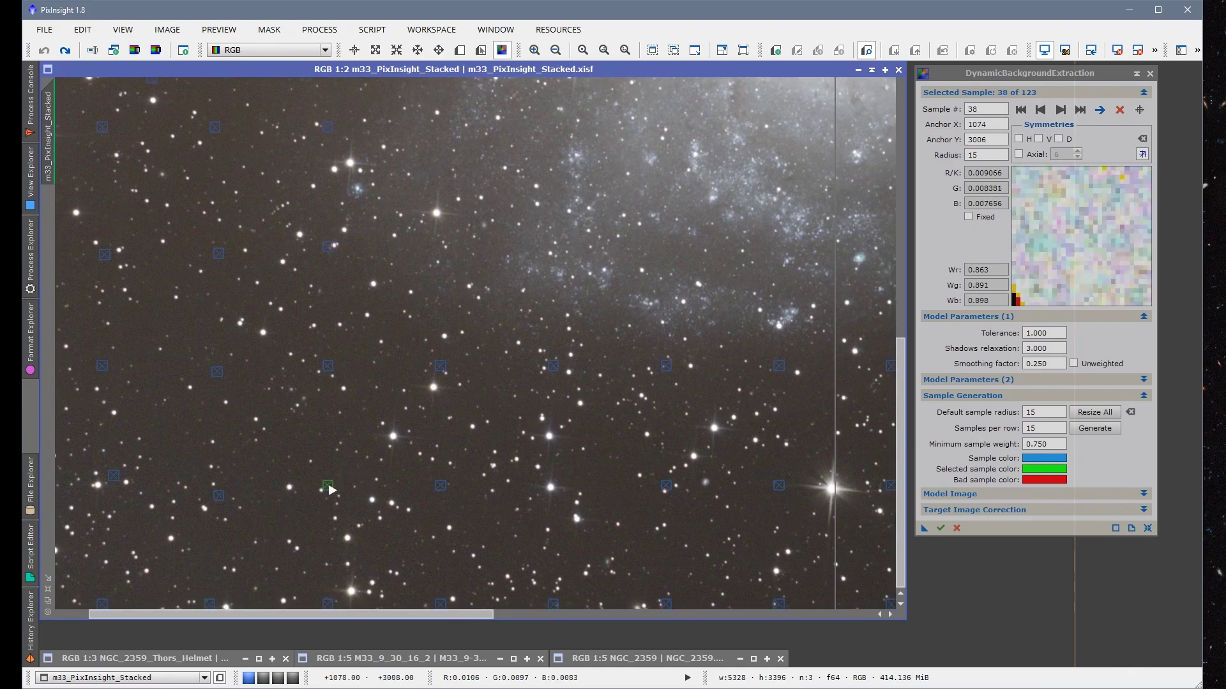
{"action": "left_click", "coordinate": [328, 604]}
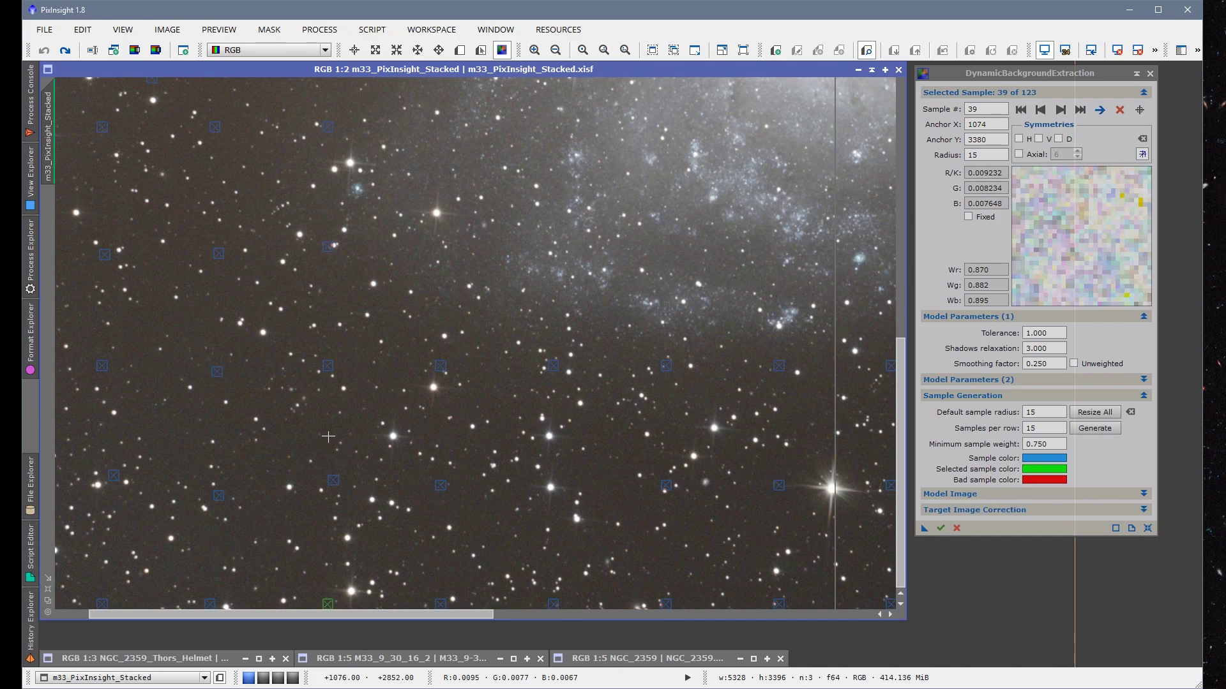
{"action": "left_click", "coordinate": [331, 368]}
{"action": "left_click_drag", "start_coordinate": [327, 247], "coordinate": [319, 263]}
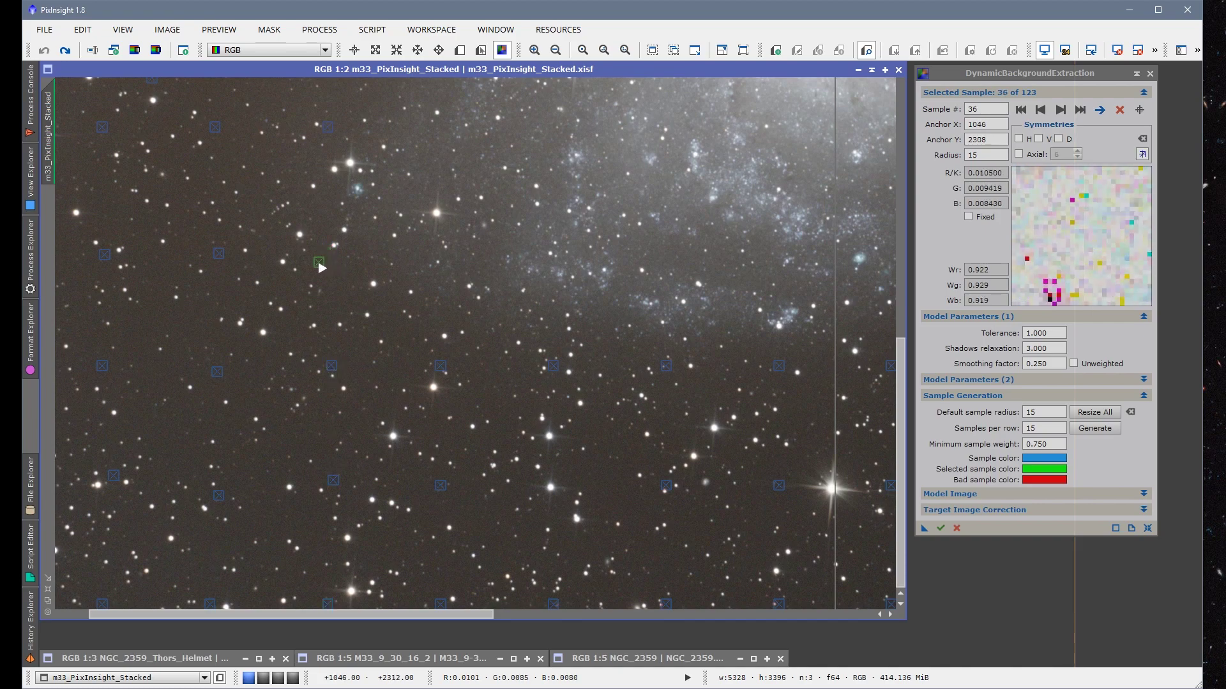
{"action": "scroll", "coordinate": [351, 255], "scroll_direction": "up", "scroll_amount": 5}
{"action": "scroll", "coordinate": [352, 256], "scroll_direction": "left", "scroll_amount": 1}
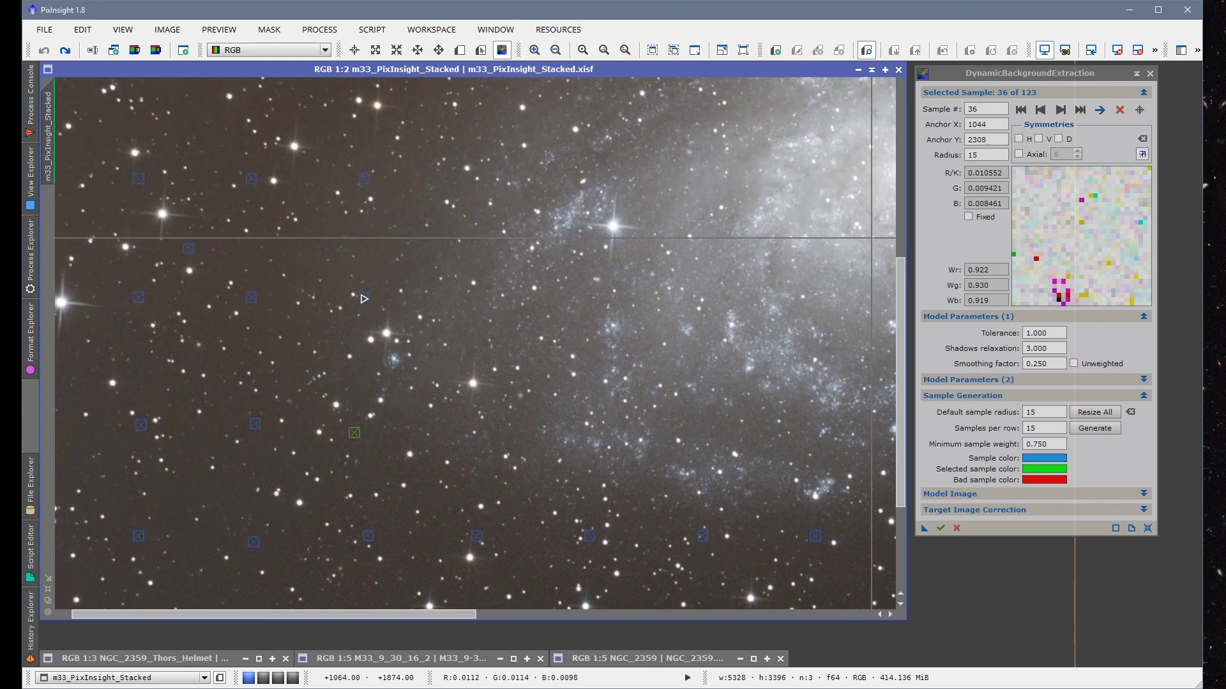
{"action": "left_click", "coordinate": [363, 299]}
Pan toward the lower-right sky and move sample 49 to X 1691, Y 2658.
{"action": "key", "text": "space"}
{"action": "left_click_drag", "start_coordinate": [395, 296], "coordinate": [417, 162]}
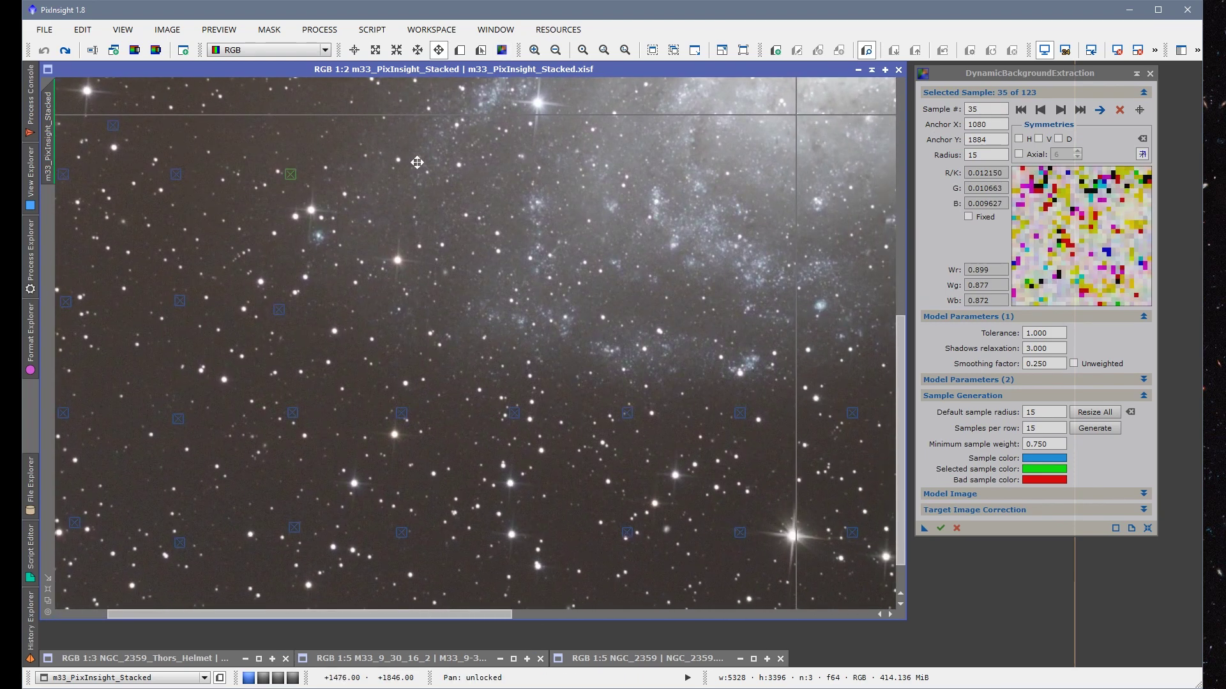
{"action": "left_click_drag", "start_coordinate": [264, 229], "coordinate": [331, 210]}
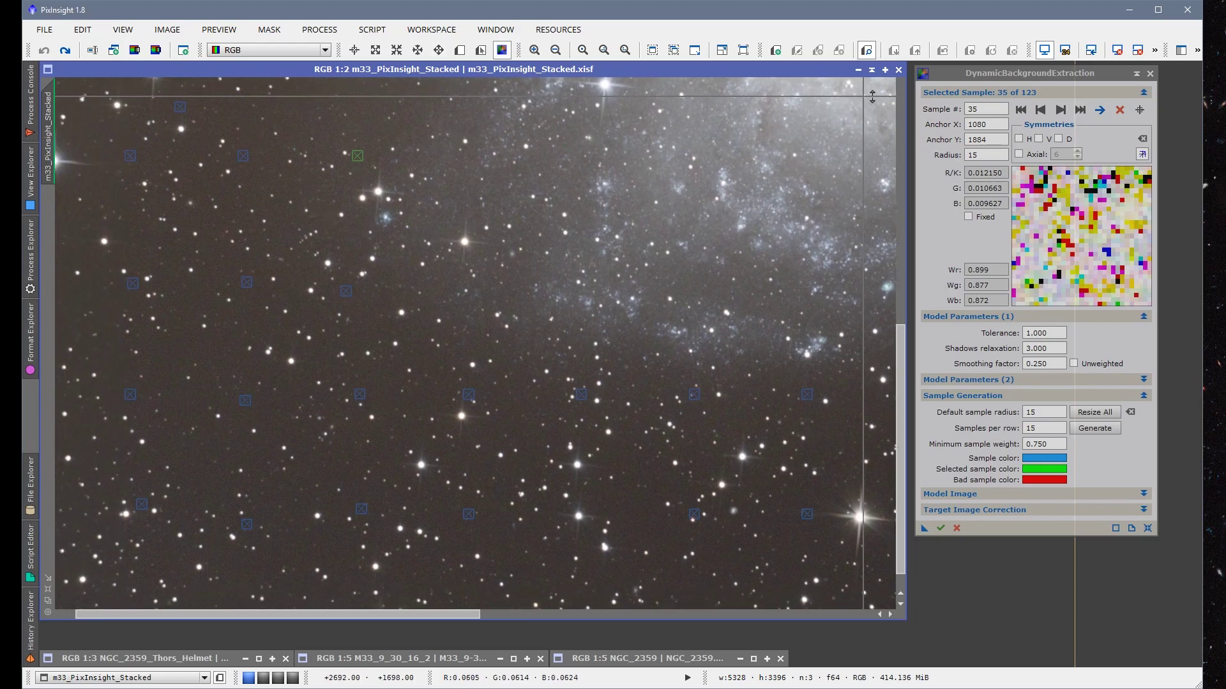
{"action": "key", "text": "space"}
{"action": "left_click_drag", "start_coordinate": [865, 577], "coordinate": [597, 472]}
{"action": "key", "text": "space"}
{"action": "left_click_drag", "start_coordinate": [429, 383], "coordinate": [491, 411]}
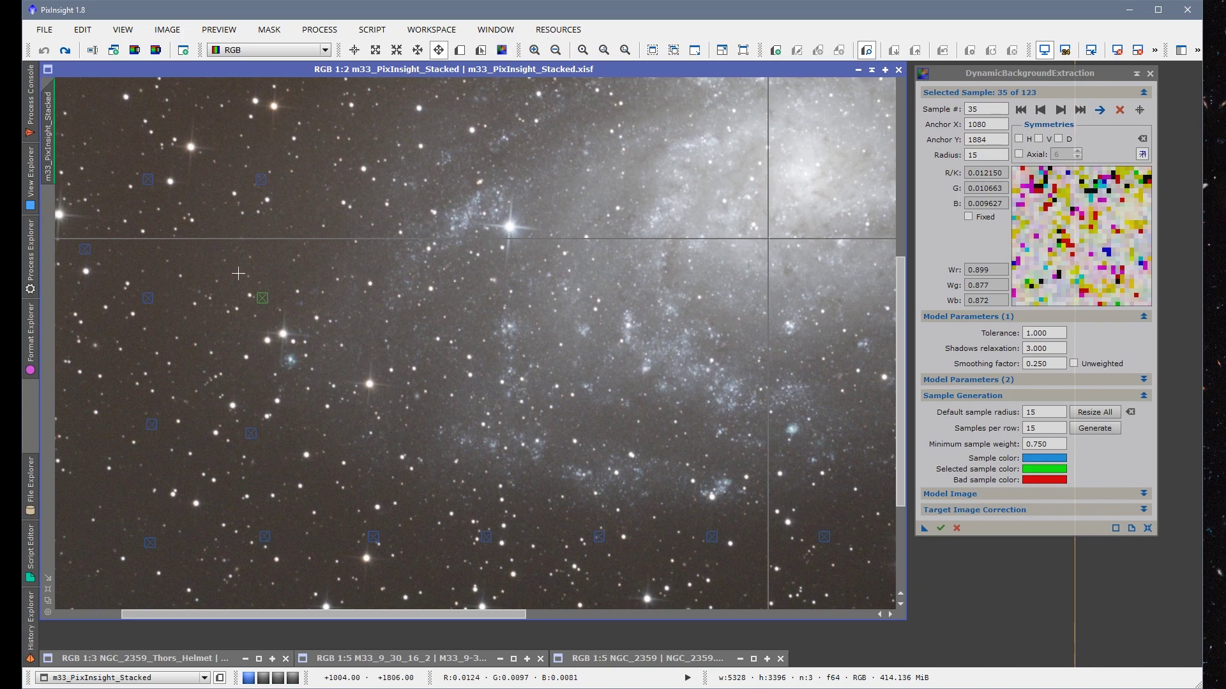
{"action": "key", "text": "space"}
{"action": "left_click_drag", "start_coordinate": [573, 494], "coordinate": [474, 385]}
{"action": "key", "text": "space"}
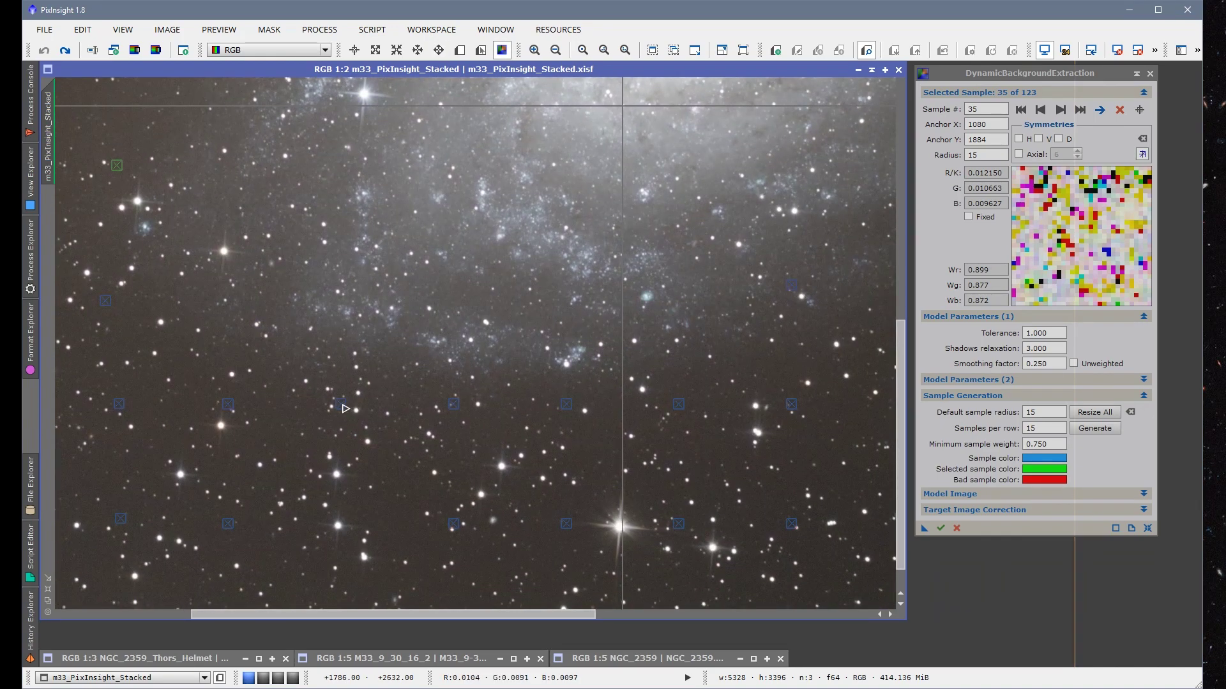
{"action": "left_click_drag", "start_coordinate": [345, 406], "coordinate": [316, 417]}
Move samples 49, 36 and 44 back onto empty background sky.
{"action": "left_click_drag", "start_coordinate": [672, 250], "coordinate": [638, 341]}
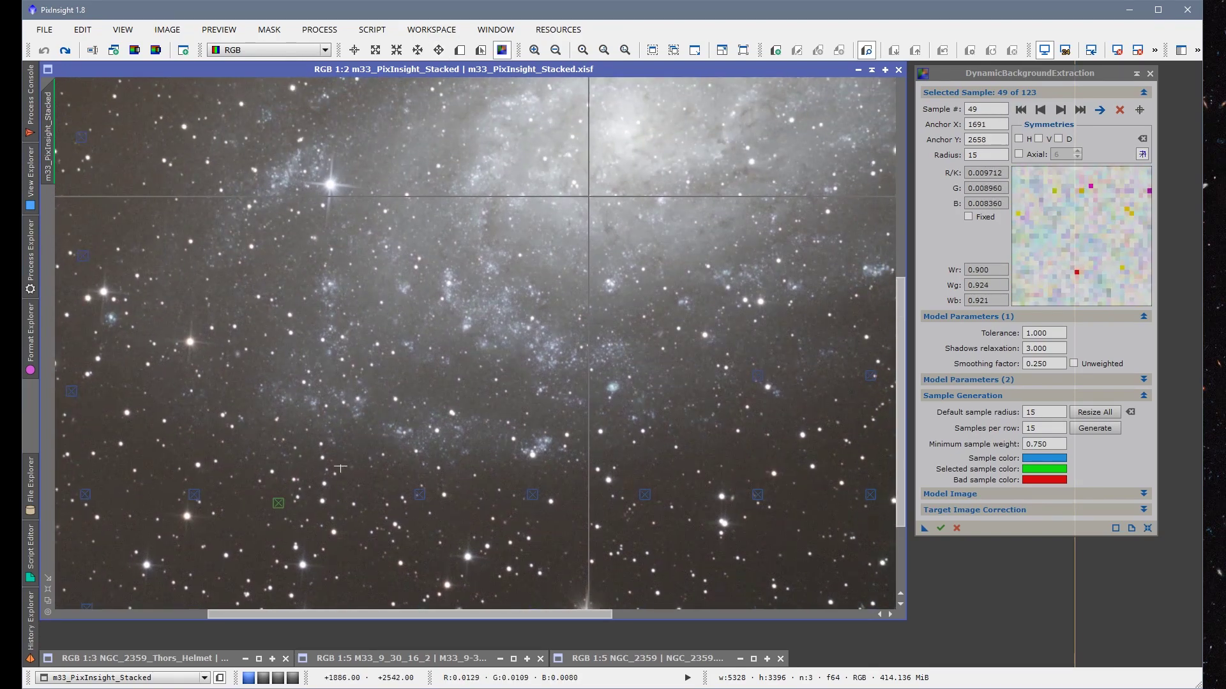
{"action": "key", "text": "space"}
{"action": "left_click_drag", "start_coordinate": [409, 334], "coordinate": [477, 219]}
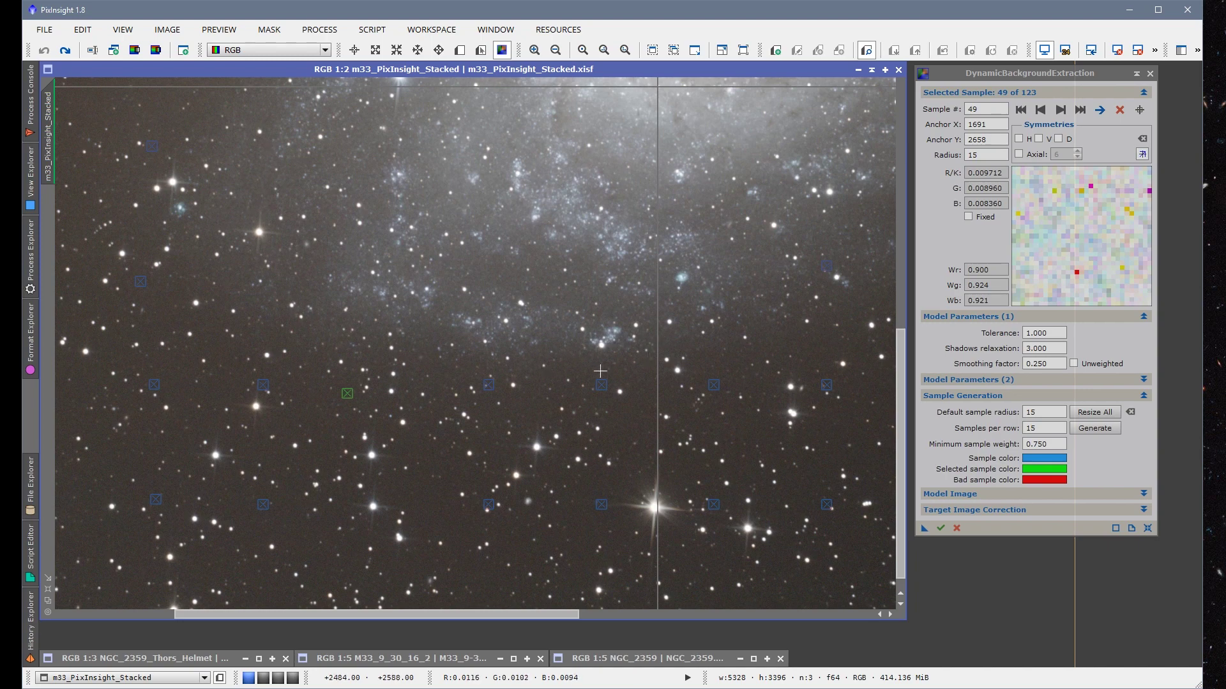
{"action": "left_click_drag", "start_coordinate": [600, 371], "coordinate": [312, 222]}
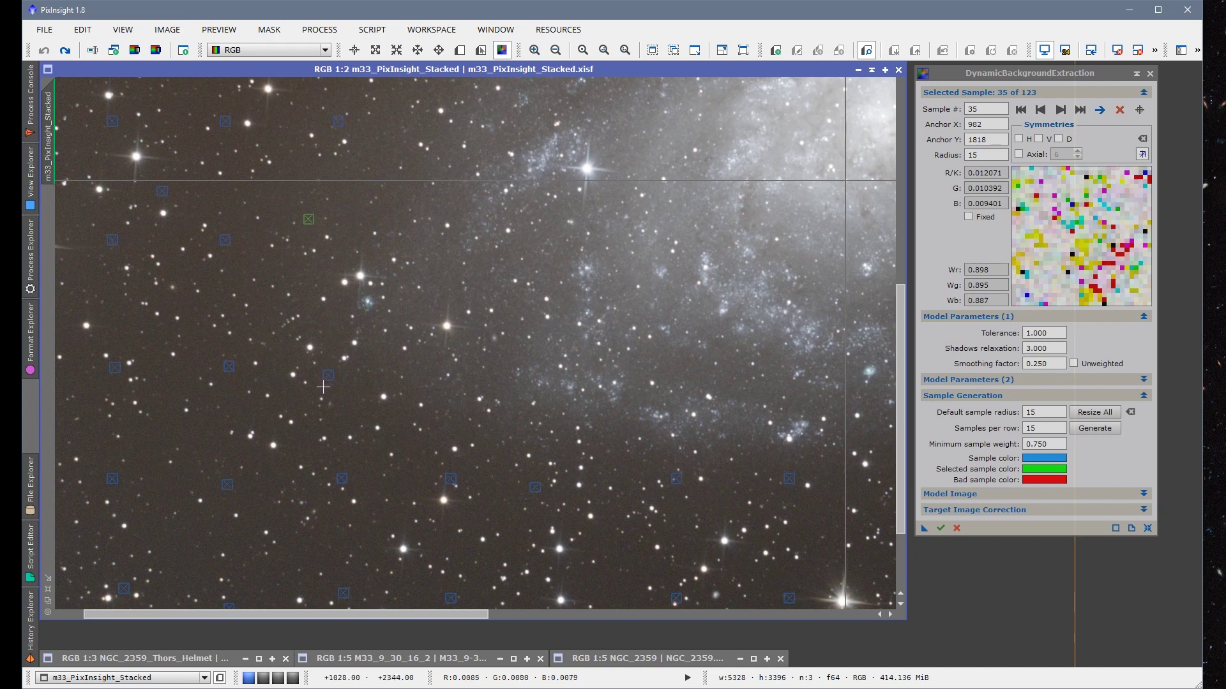
{"action": "left_click_drag", "start_coordinate": [329, 382], "coordinate": [291, 403]}
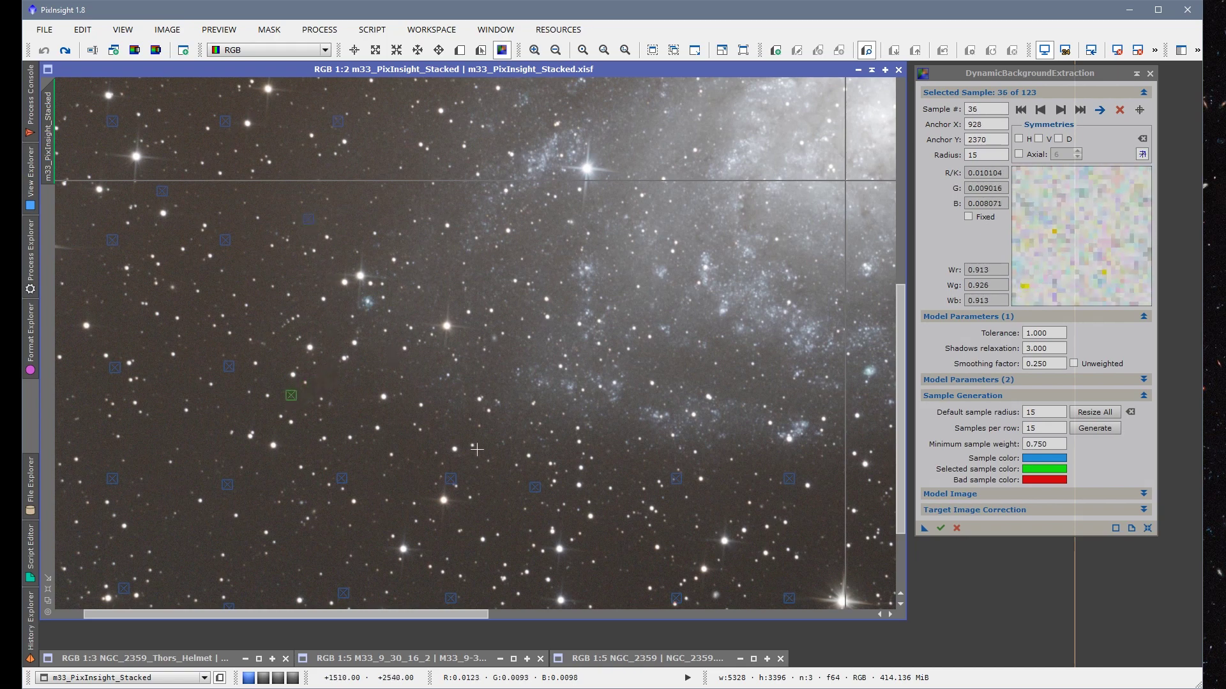
{"action": "left_click_drag", "start_coordinate": [477, 450], "coordinate": [338, 372]}
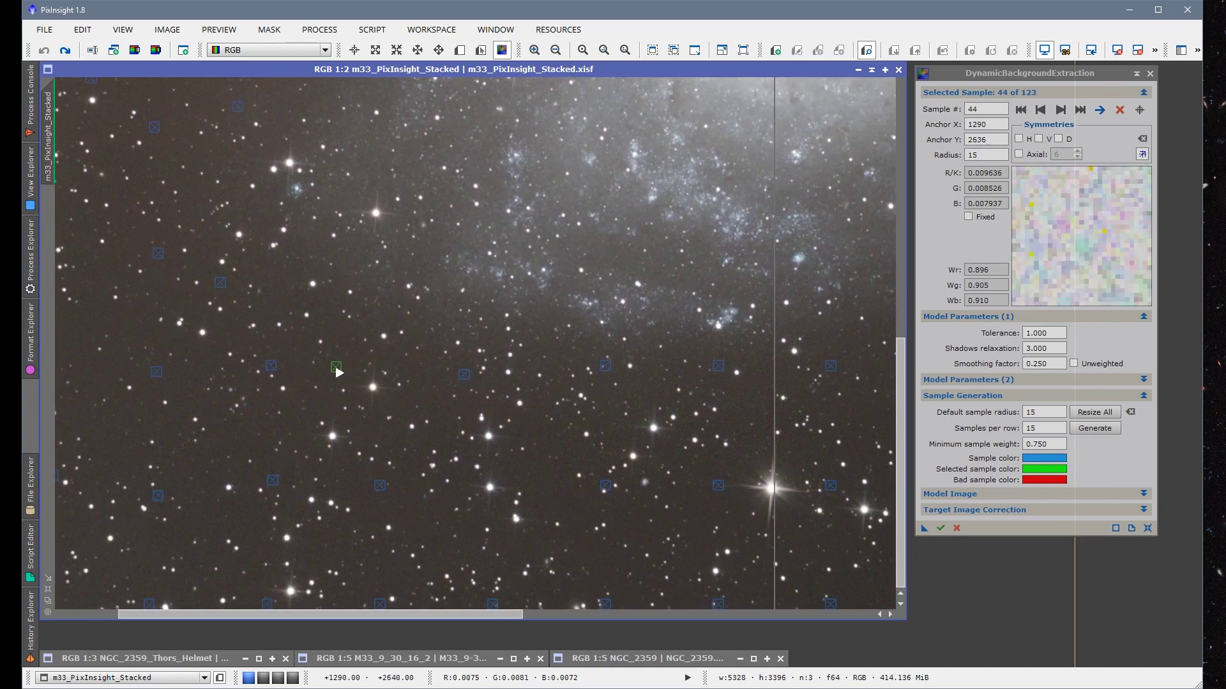
{"action": "key", "text": "space"}
{"action": "left_click_drag", "start_coordinate": [542, 369], "coordinate": [435, 369]}
Add a 124th sample and shift samples 49, 50, 53, 58, 59 and 60 off stars.
{"action": "left_click_drag", "start_coordinate": [358, 375], "coordinate": [362, 409]}
{"action": "left_click_drag", "start_coordinate": [464, 434], "coordinate": [406, 435]}
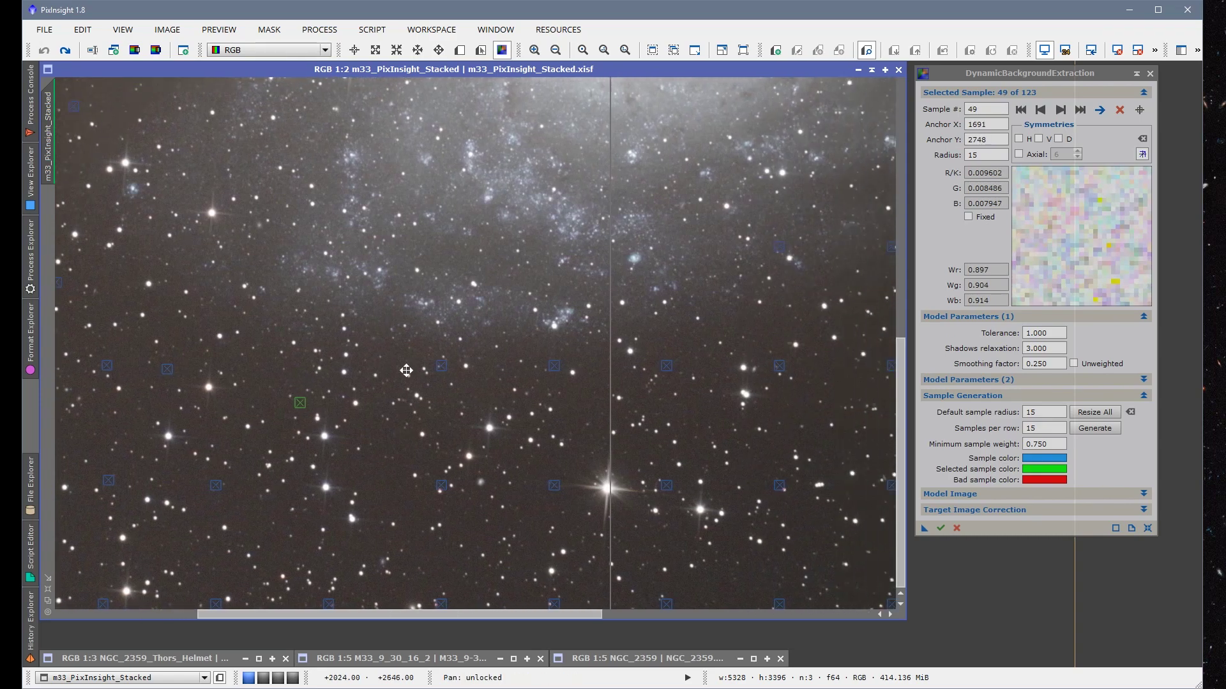
{"action": "left_click", "coordinate": [376, 495]}
{"action": "left_click_drag", "start_coordinate": [330, 606], "coordinate": [352, 607]}
{"action": "left_click_drag", "start_coordinate": [481, 580], "coordinate": [414, 556]}
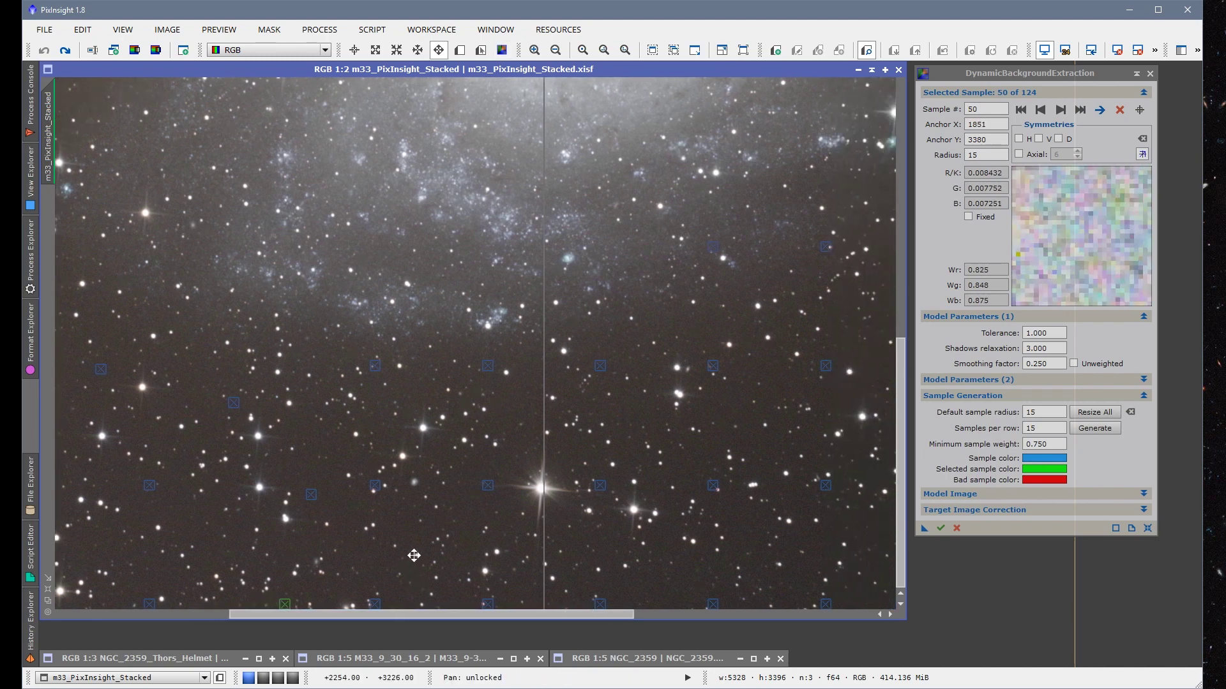
{"action": "left_click_drag", "start_coordinate": [378, 606], "coordinate": [388, 607]}
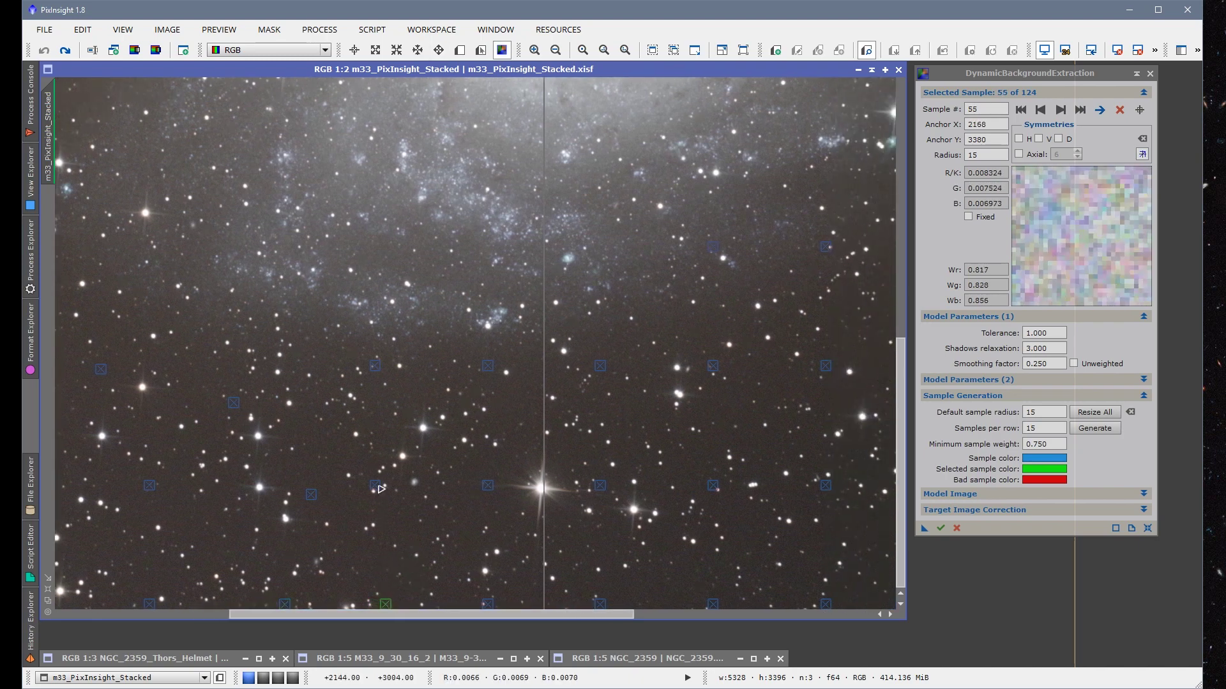
{"action": "left_click_drag", "start_coordinate": [381, 489], "coordinate": [390, 506]}
{"action": "left_click_drag", "start_coordinate": [379, 370], "coordinate": [376, 386]}
{"action": "left_click_drag", "start_coordinate": [487, 371], "coordinate": [492, 384]}
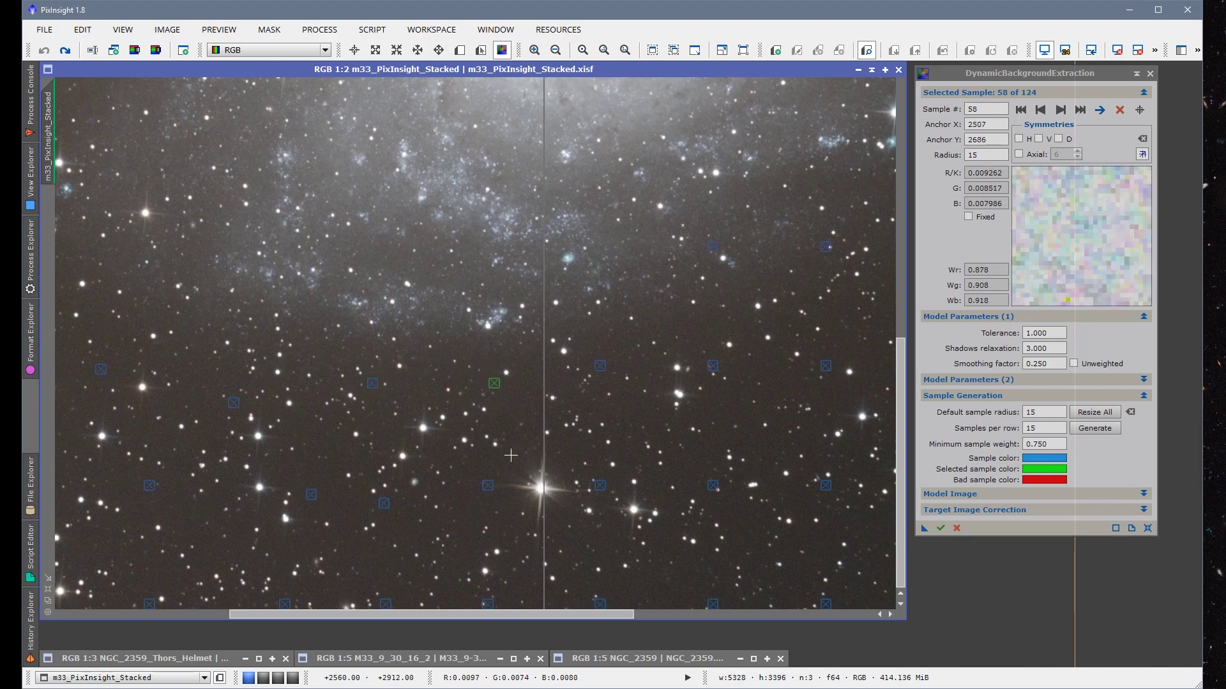
{"action": "left_click_drag", "start_coordinate": [489, 489], "coordinate": [473, 485]}
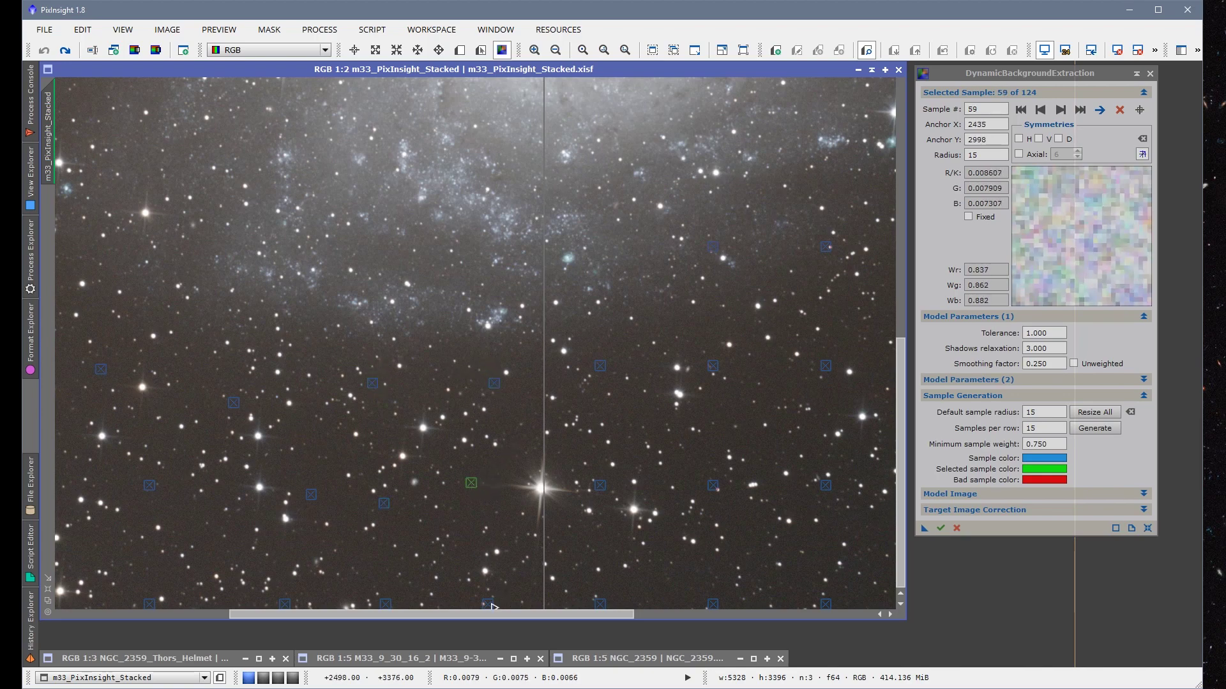
{"action": "left_click_drag", "start_coordinate": [492, 606], "coordinate": [501, 606]}
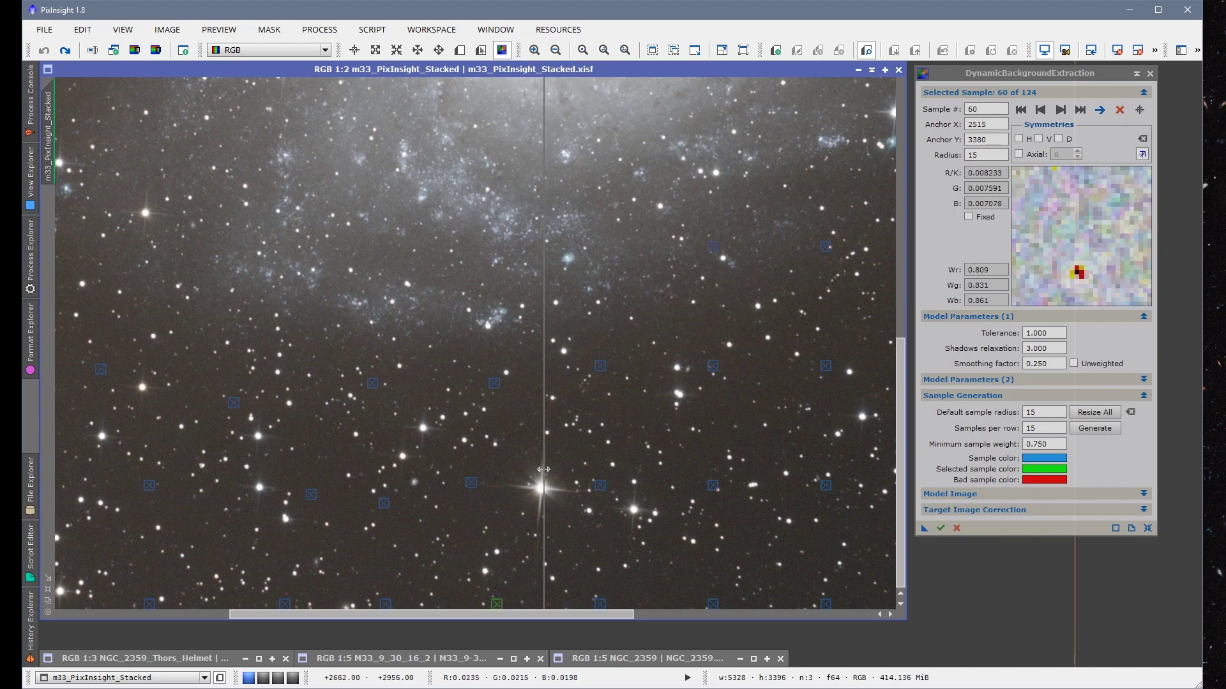
{"action": "scroll", "coordinate": [543, 469], "scroll_direction": "down", "scroll_amount": 2}
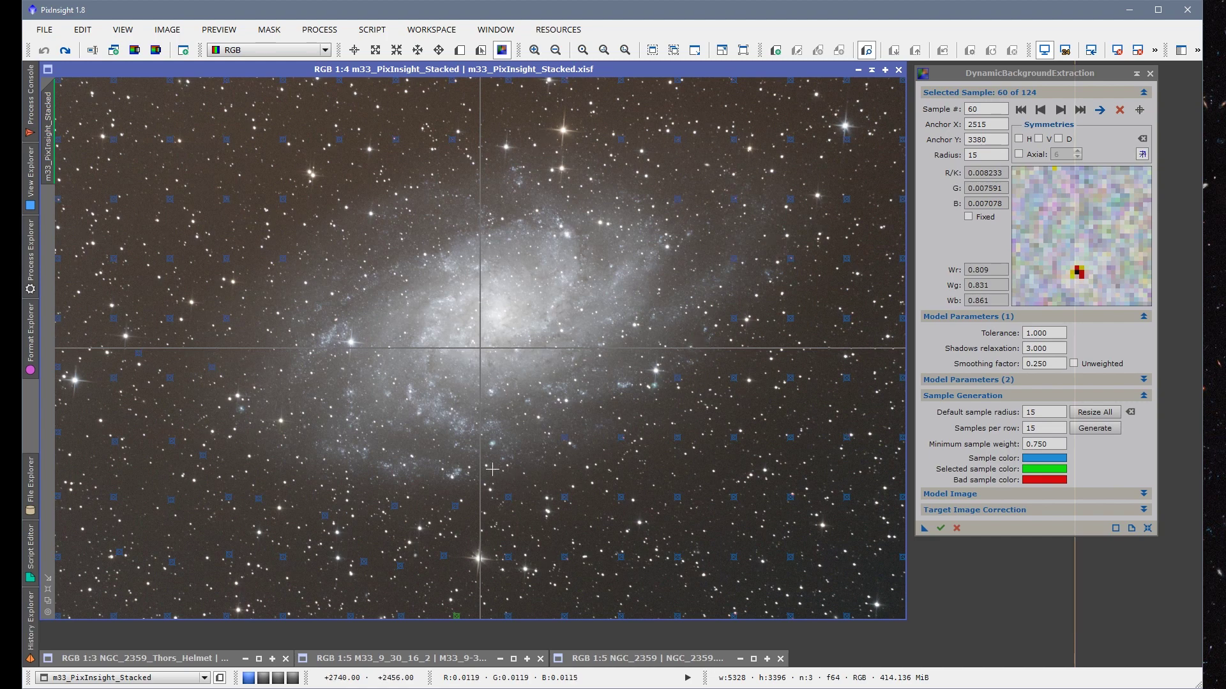
Delete seven samples lying on M33's glow, its outer arm, or beside a bright star.
{"action": "left_click", "coordinate": [566, 441]}
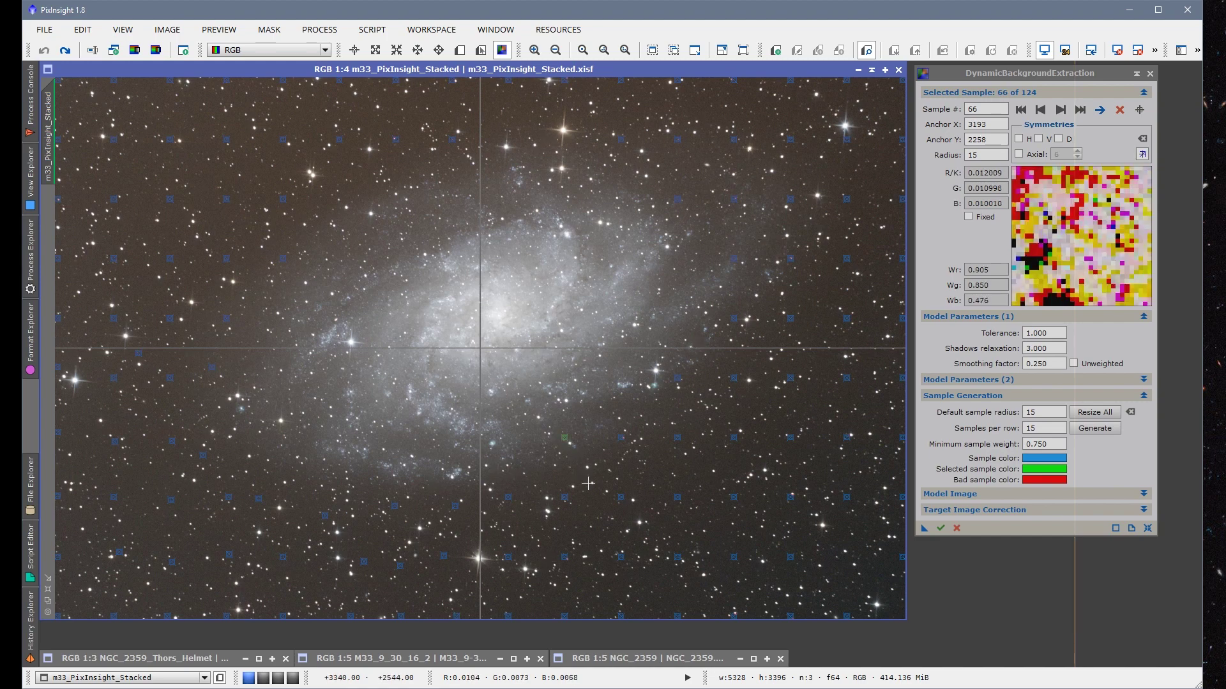
{"action": "key", "text": "Delete"}
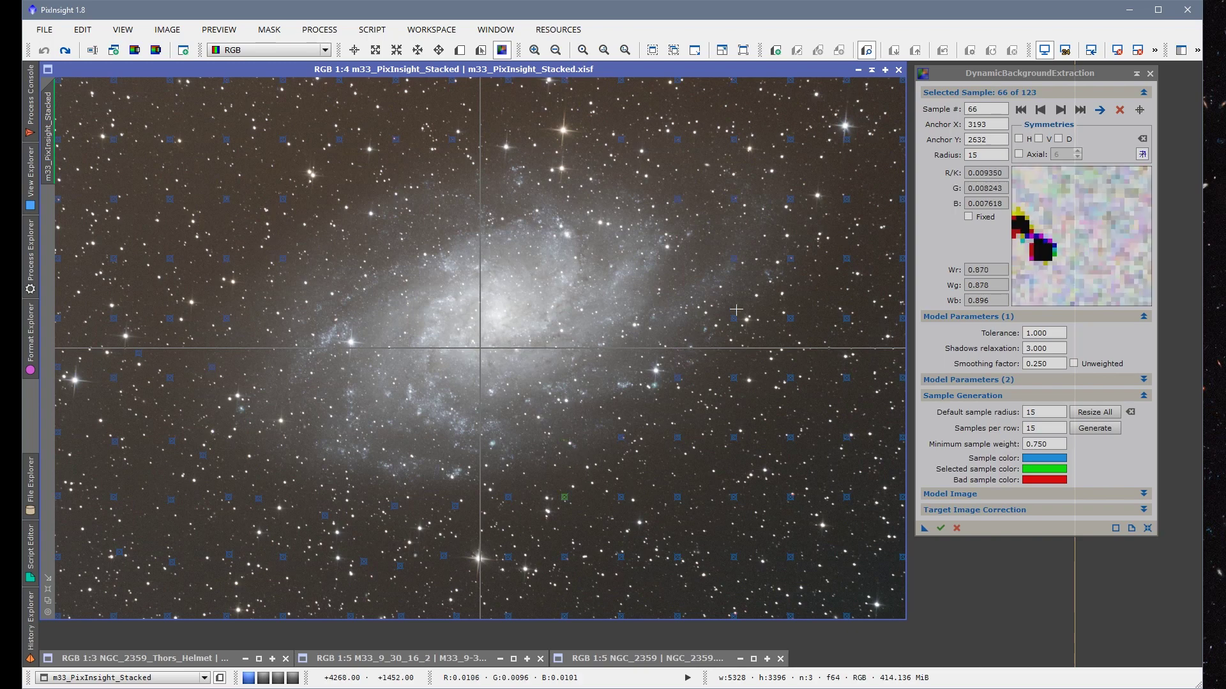
{"action": "left_click", "coordinate": [734, 262]}
{"action": "key", "text": "Delete"}
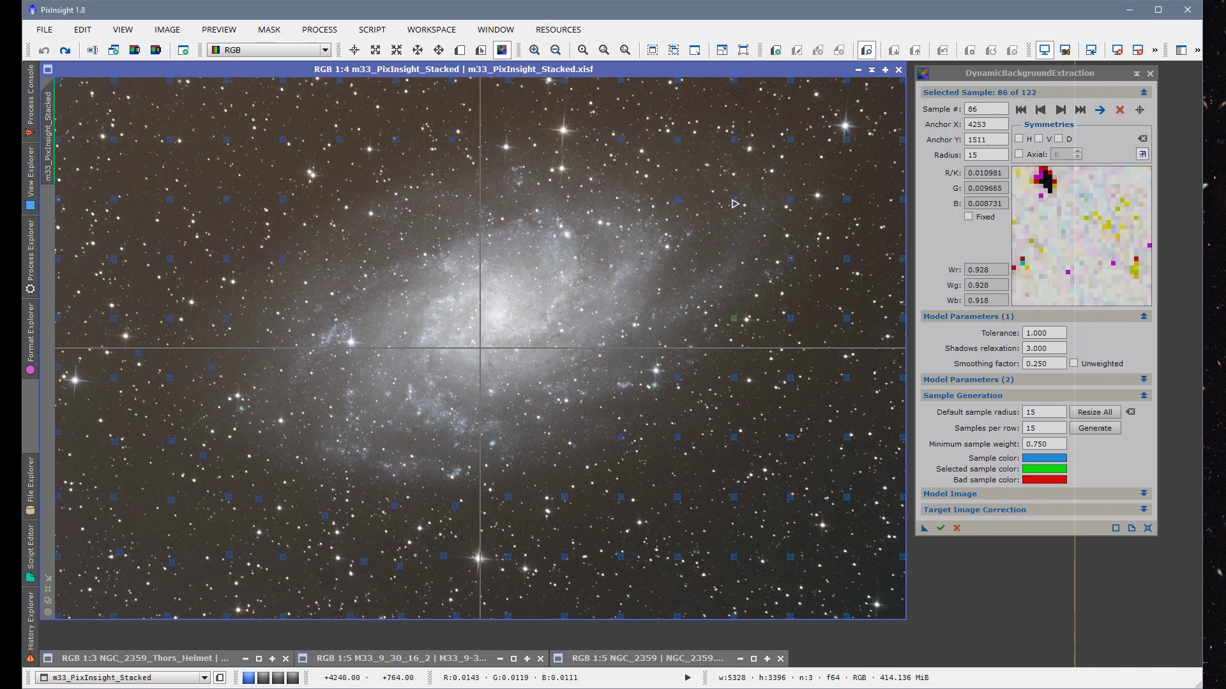
{"action": "left_click", "coordinate": [736, 204]}
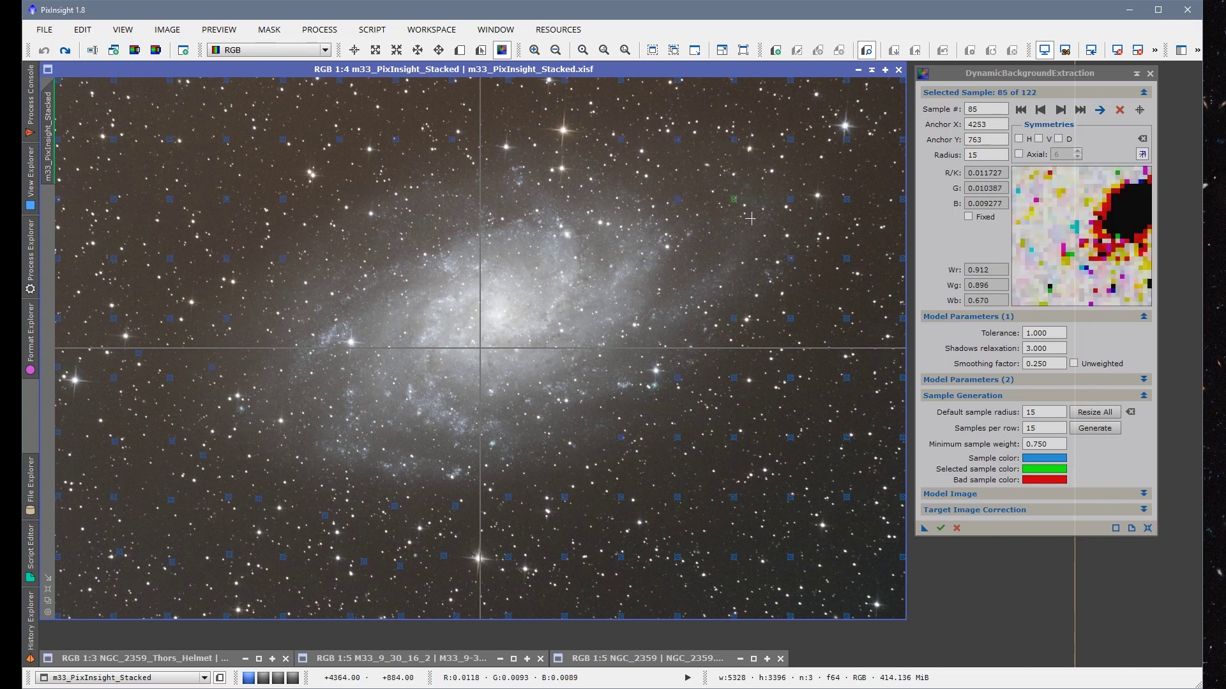
{"action": "key", "text": "Delete"}
{"action": "key", "text": "Delete"}
{"action": "left_click", "coordinate": [791, 261]}
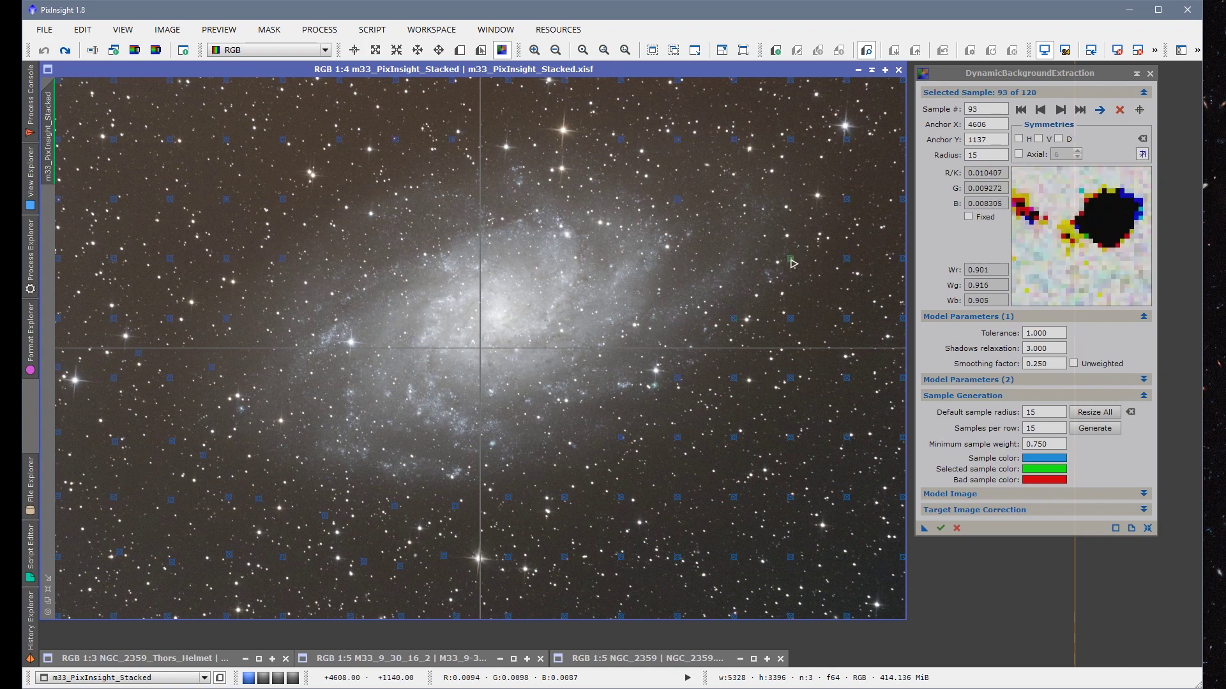
{"action": "key", "text": "Delete"}
{"action": "left_click", "coordinate": [736, 318]}
{"action": "key", "text": "Delete"}
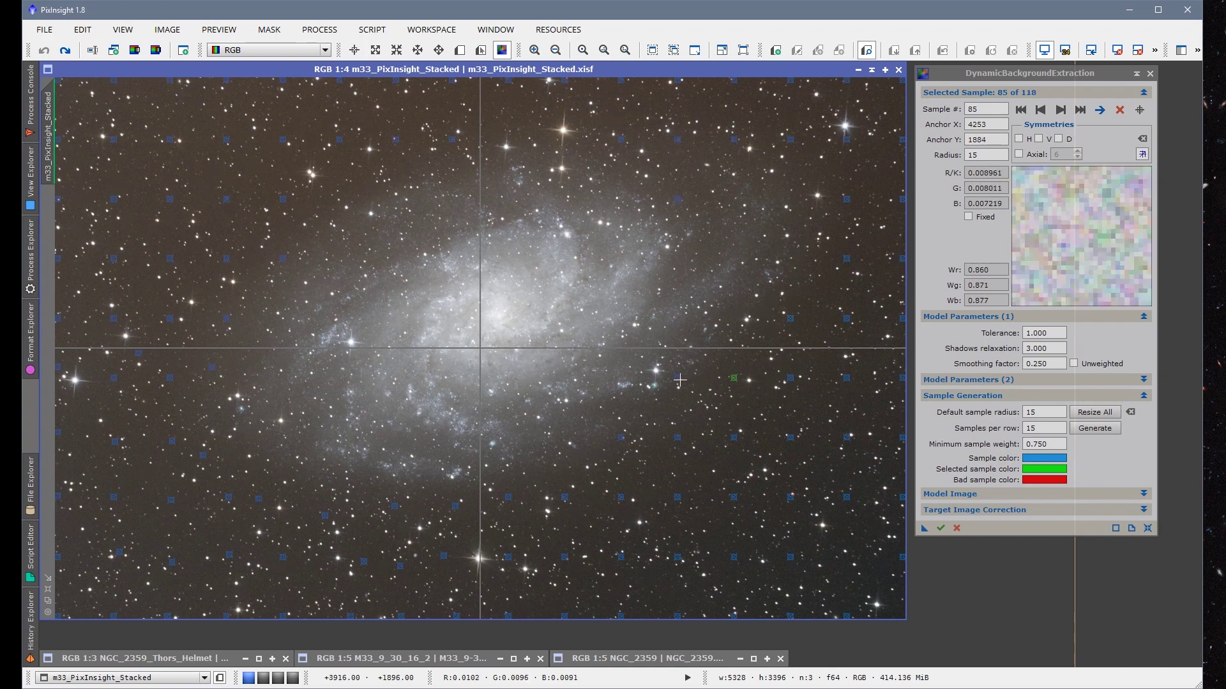
{"action": "left_click", "coordinate": [678, 379]}
{"action": "key", "text": "Delete"}
{"action": "key", "text": "Delete"}
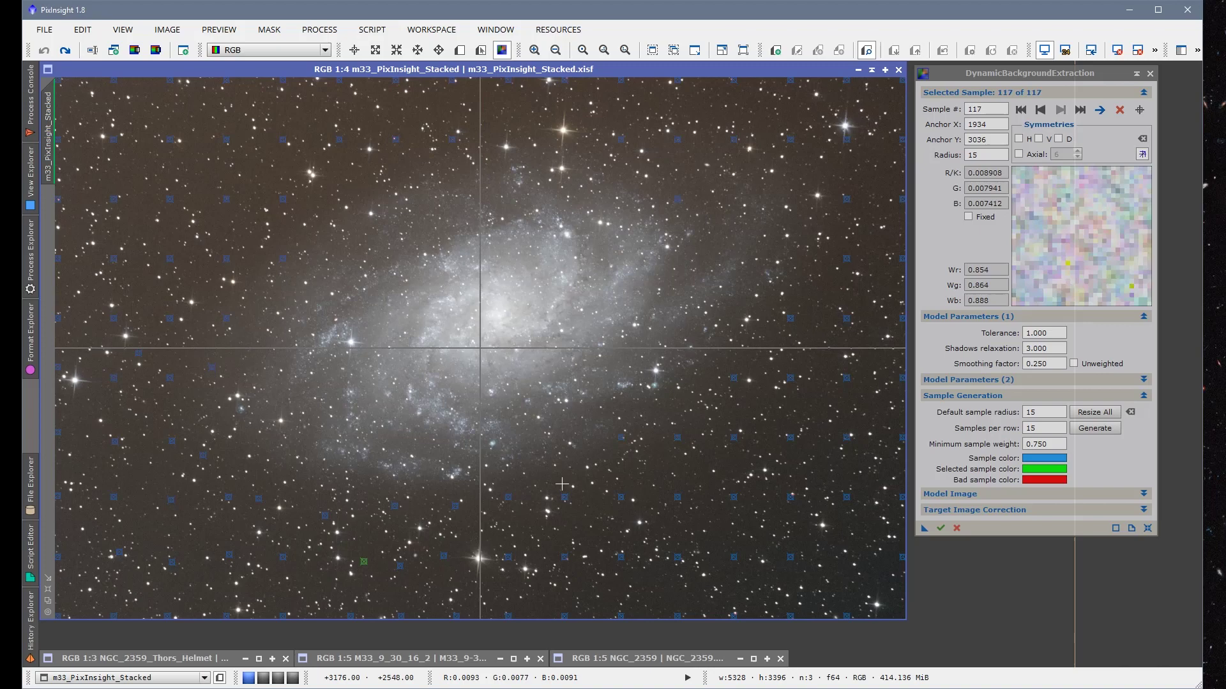
{"action": "left_click", "coordinate": [511, 499]}
{"action": "key", "text": "Delete"}
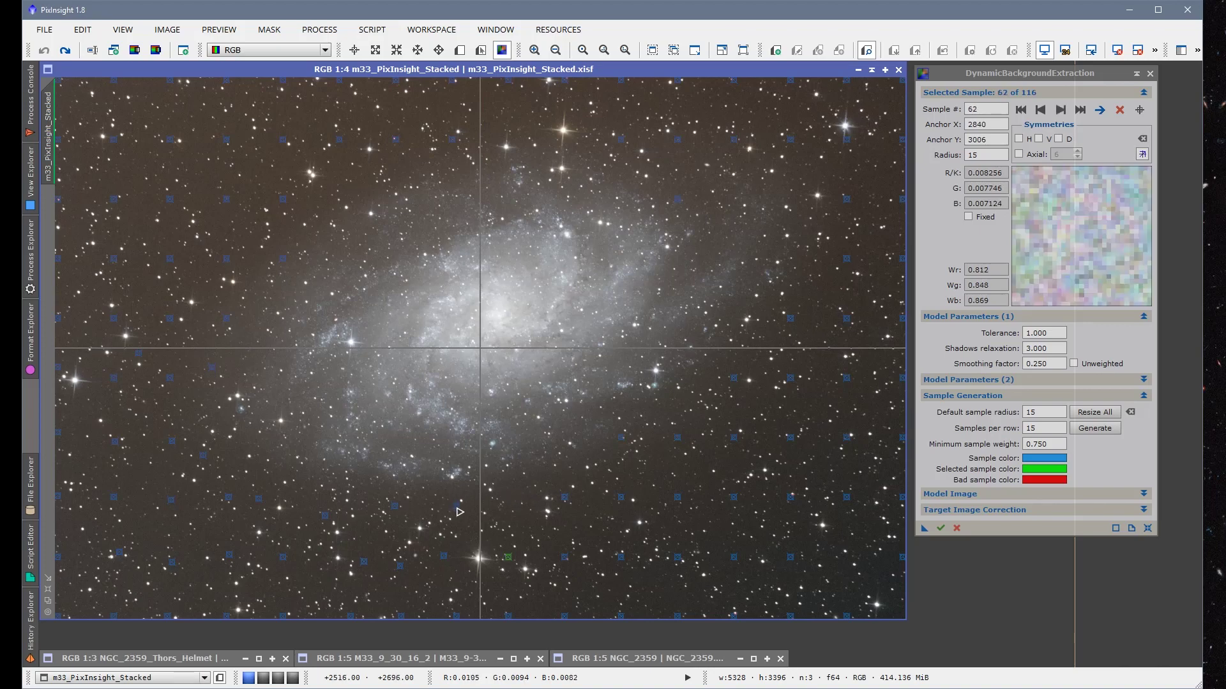
Delete samples 58, 76, 34 and a neighbour near the galaxy, leaving 111 samples.
{"action": "left_click", "coordinate": [465, 515]}
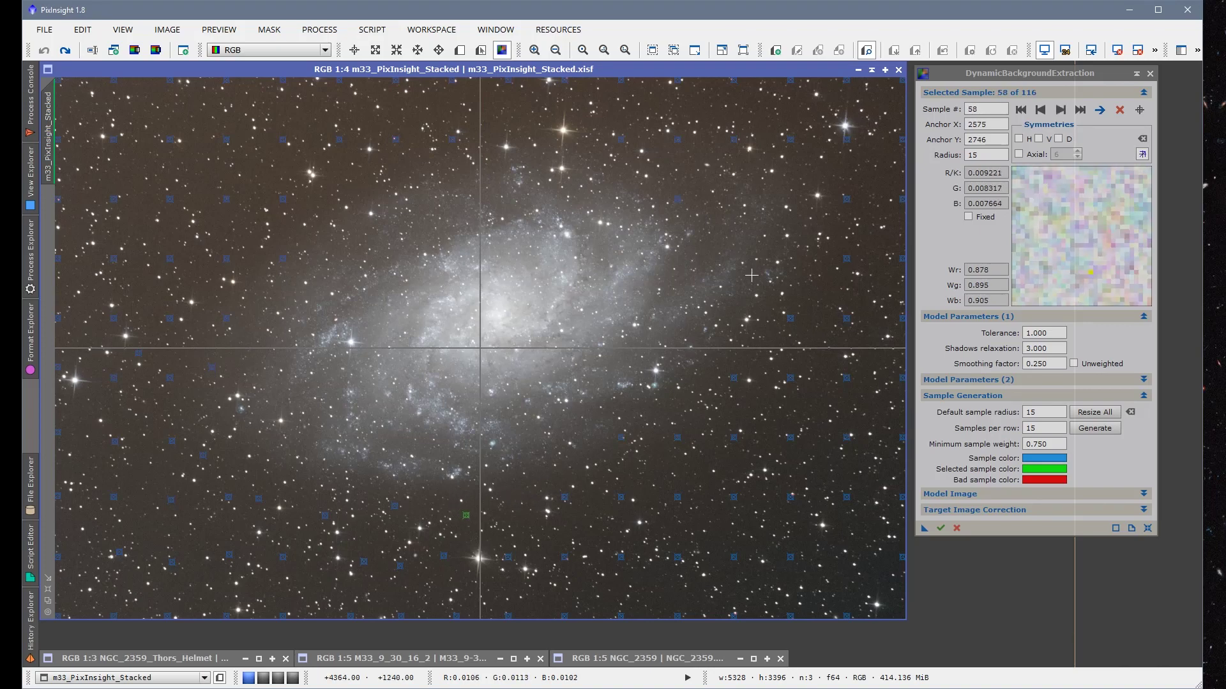
{"action": "key", "text": "Delete"}
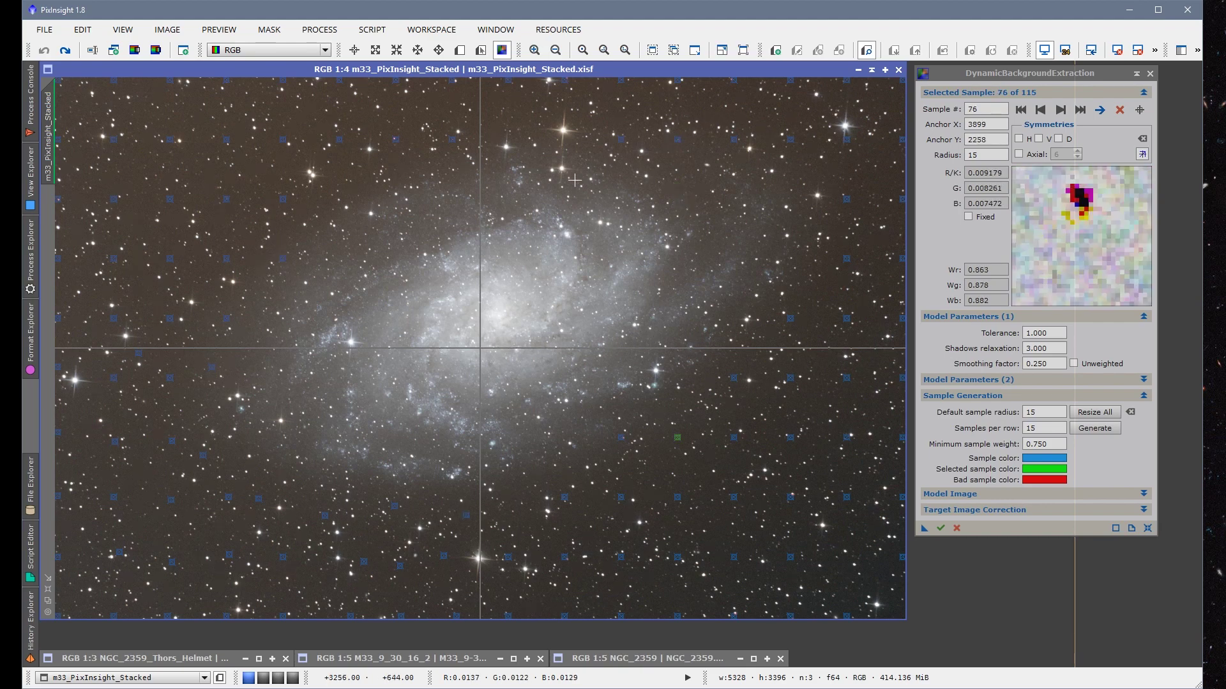
{"action": "key", "text": "Delete"}
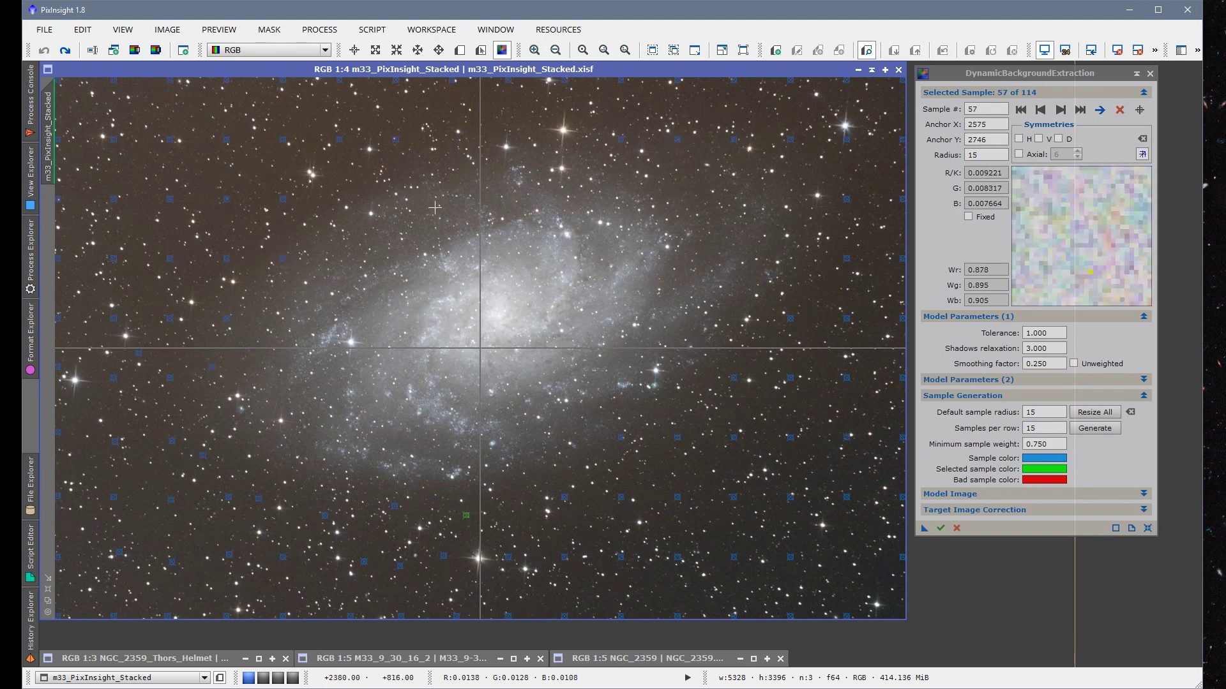
{"action": "left_click", "coordinate": [284, 260]}
{"action": "key", "text": "Delete"}
{"action": "key", "text": "Delete"}
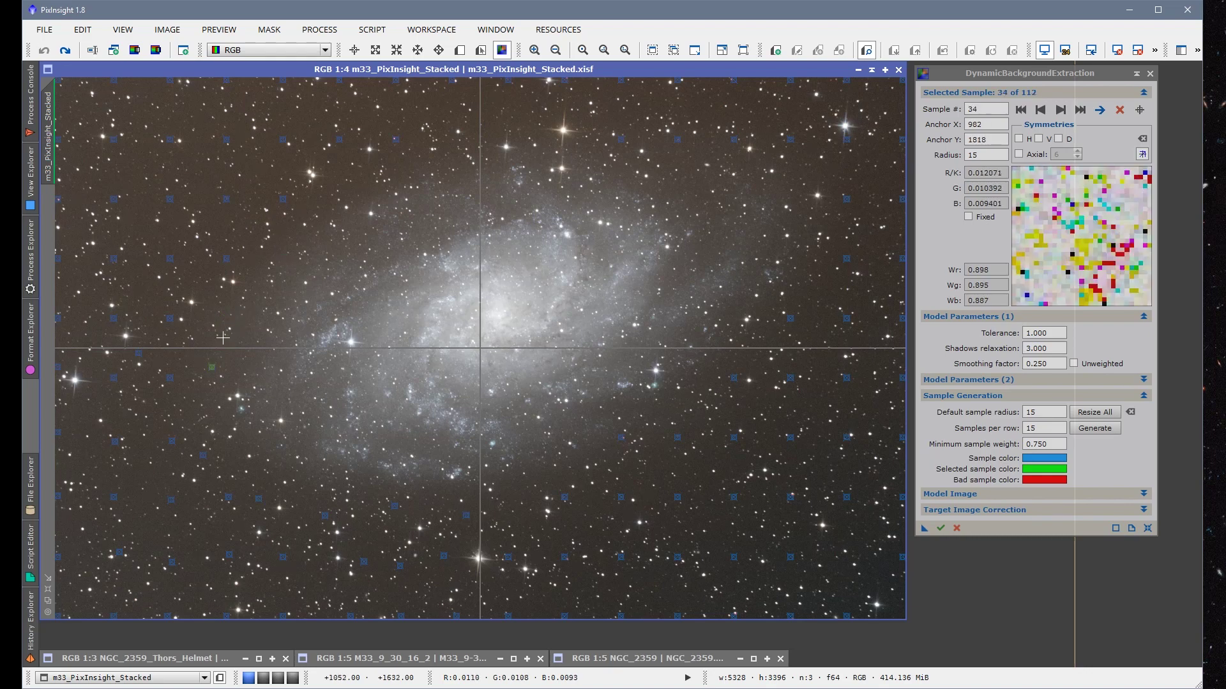
{"action": "key", "text": "Delete"}
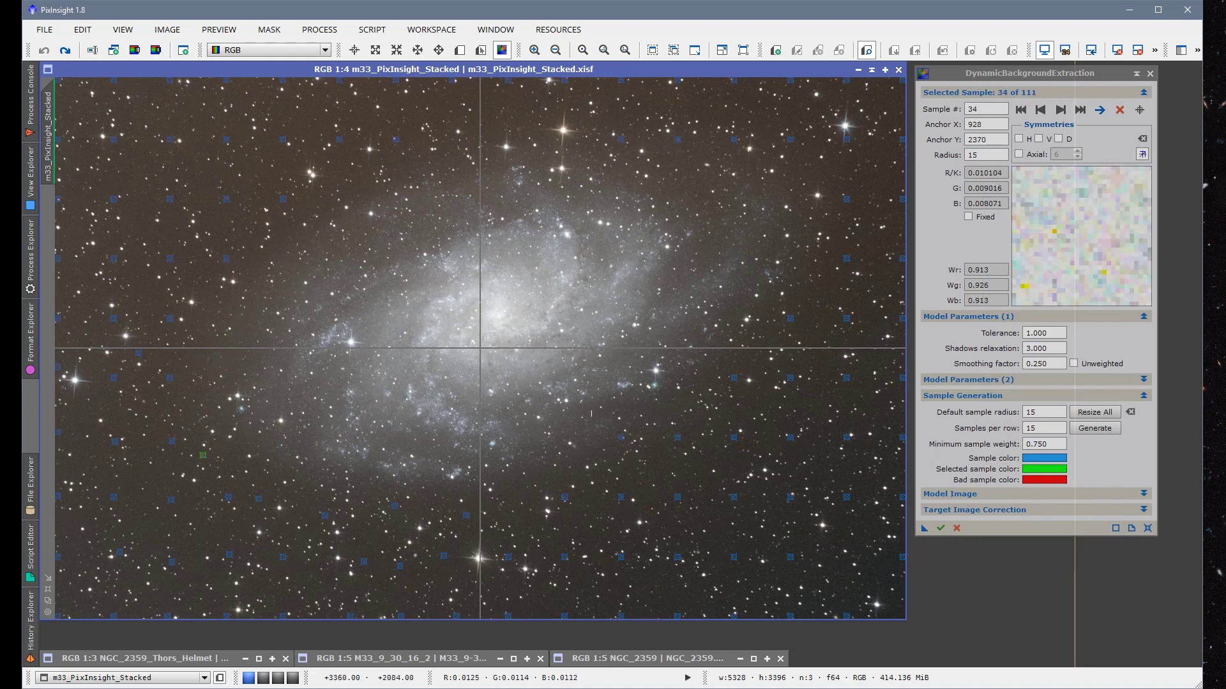
{"action": "scroll", "coordinate": [657, 407], "scroll_direction": "down", "scroll_amount": 2}
Pan across the star field and add a sample near the image's right edge.
{"action": "key", "text": "space"}
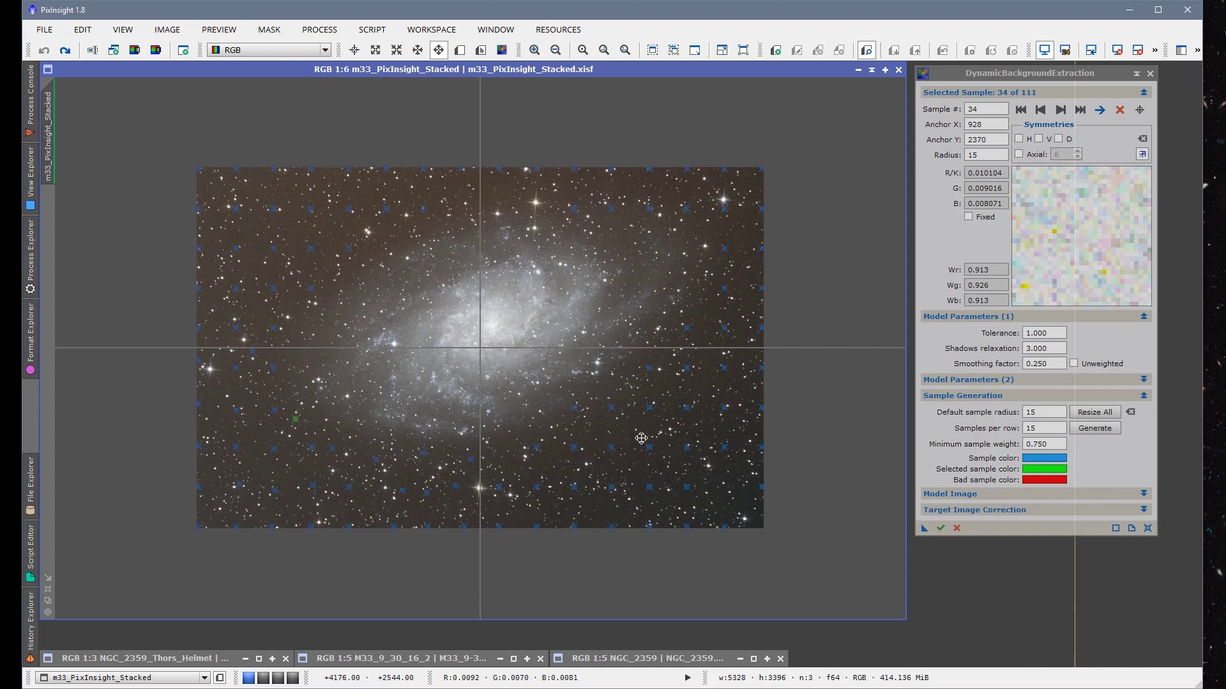
{"action": "scroll", "coordinate": [690, 466], "scroll_direction": "up", "scroll_amount": 2}
{"action": "scroll", "coordinate": [690, 466], "scroll_direction": "up", "scroll_amount": 2}
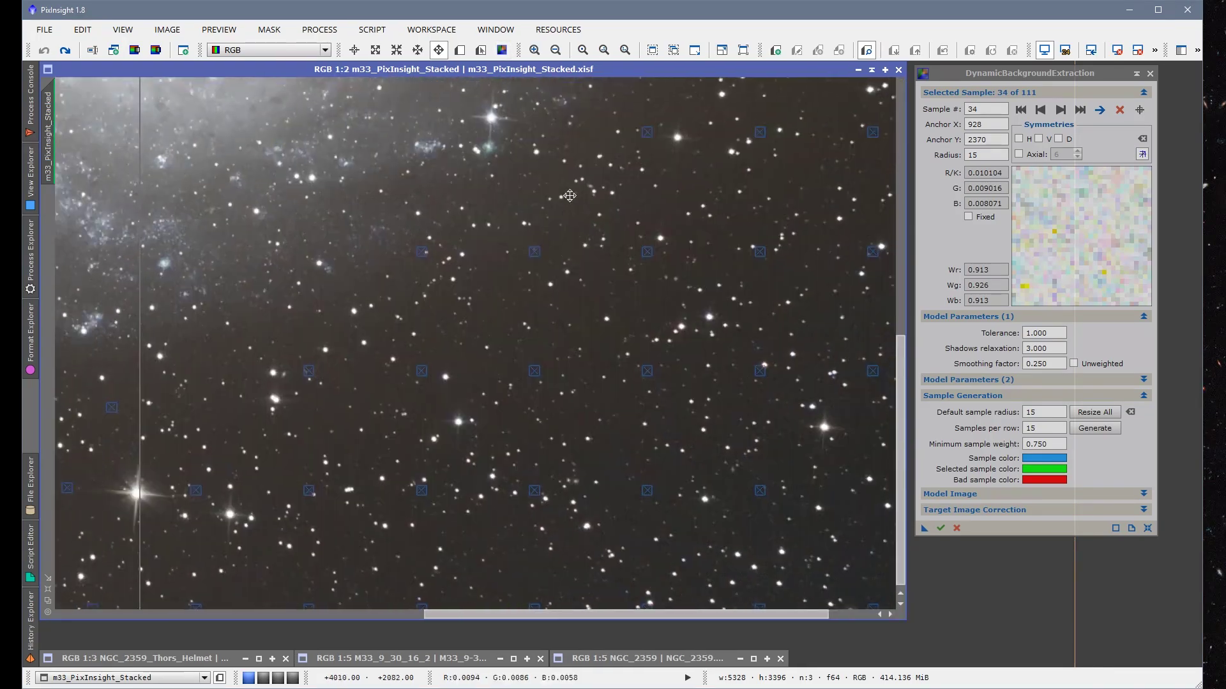
{"action": "left_click", "coordinate": [535, 371]}
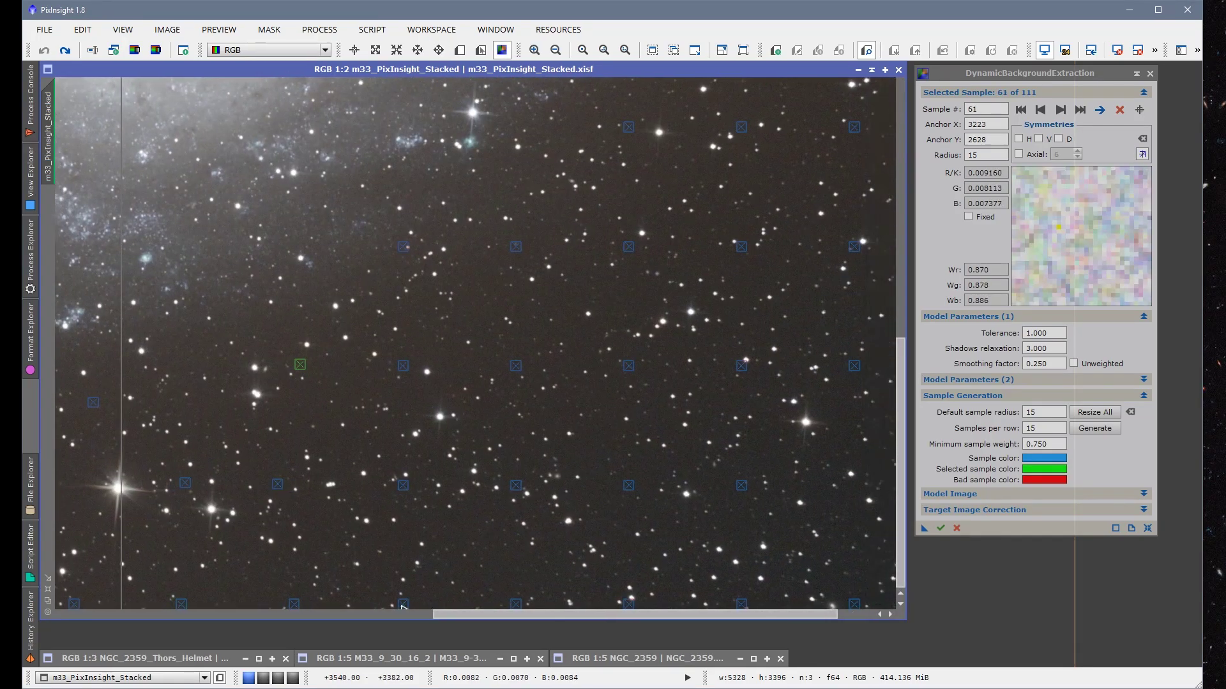
{"action": "left_click_drag", "start_coordinate": [601, 332], "coordinate": [507, 327]}
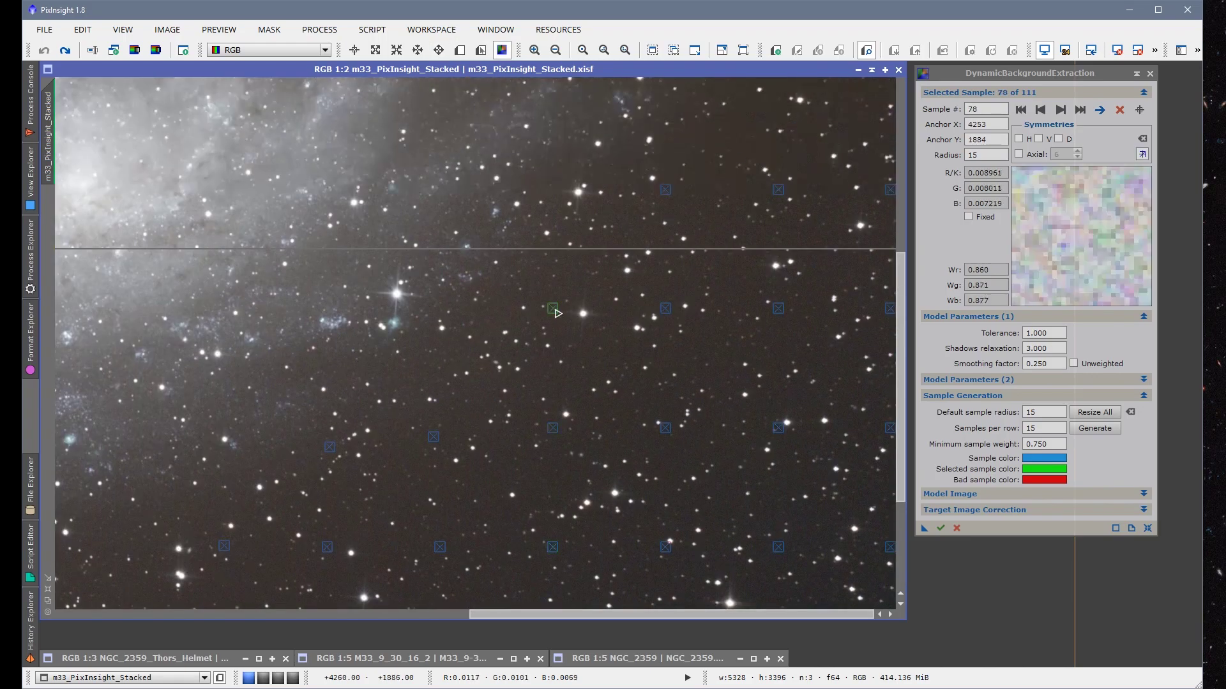
{"action": "left_click", "coordinate": [683, 604]}
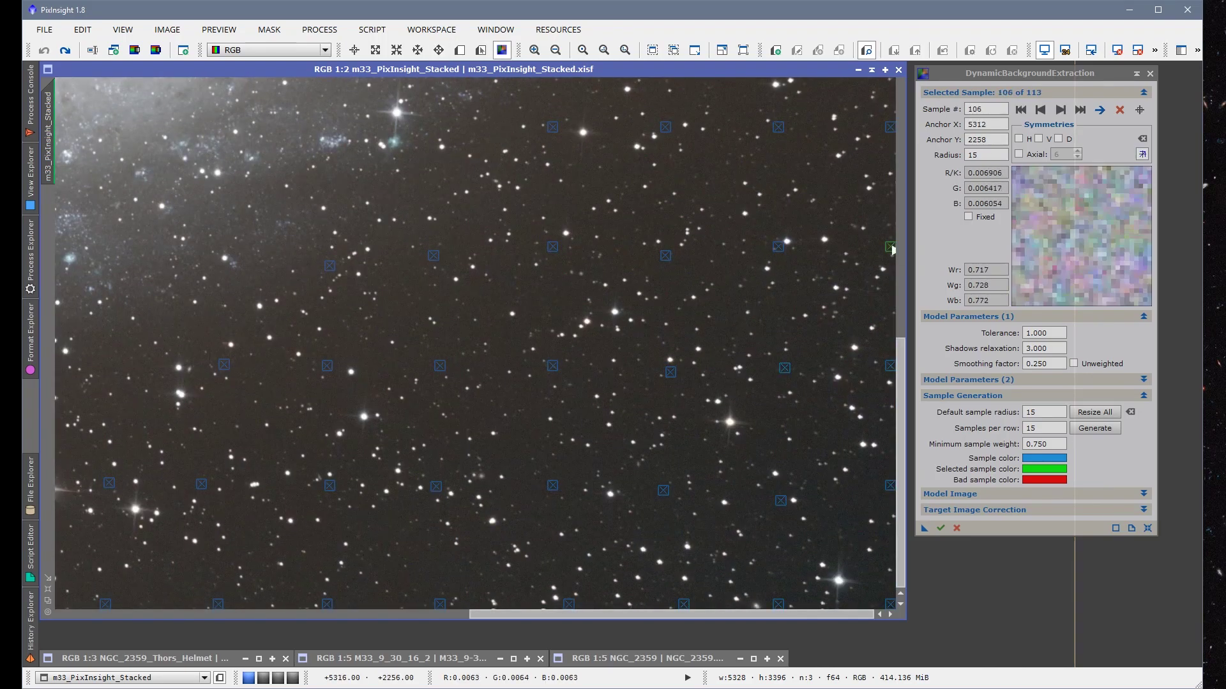
{"action": "scroll", "coordinate": [778, 280], "scroll_direction": "up", "scroll_amount": 2}
{"action": "left_click", "coordinate": [665, 279]}
{"action": "left_click", "coordinate": [553, 281]}
Add samples along the top edge toward the top-left corner, reaching 115 in total.
{"action": "scroll", "coordinate": [670, 255], "scroll_direction": "up", "scroll_amount": 5}
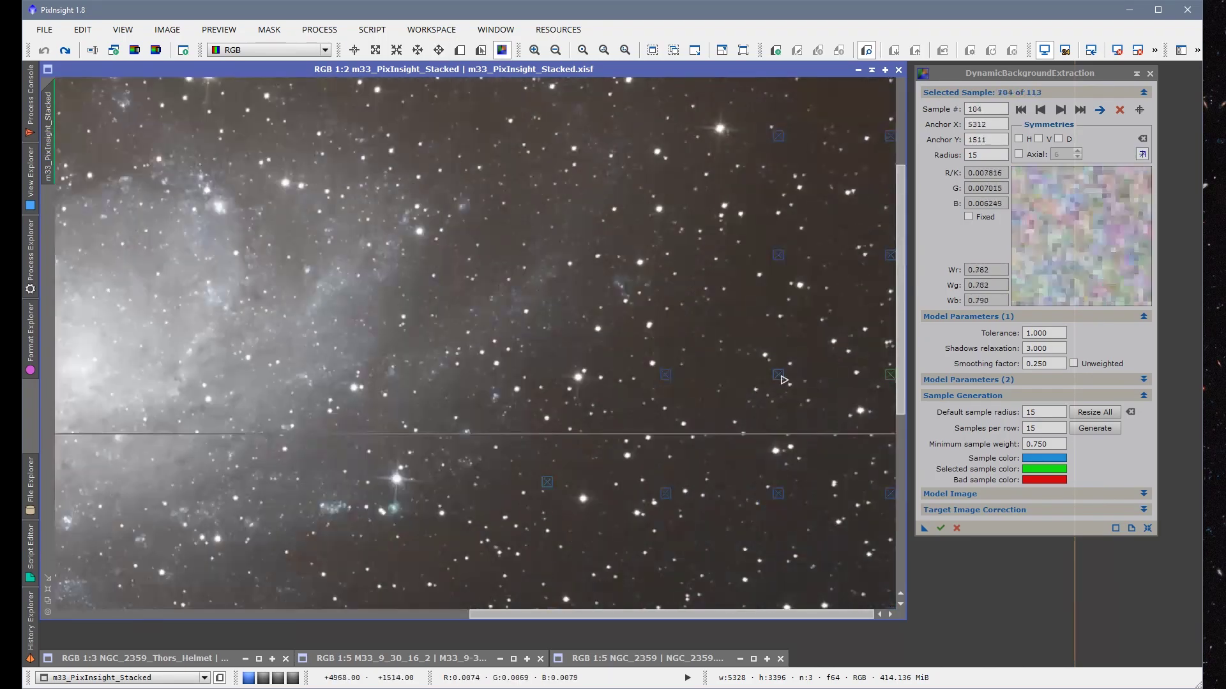
{"action": "left_click", "coordinate": [790, 208]}
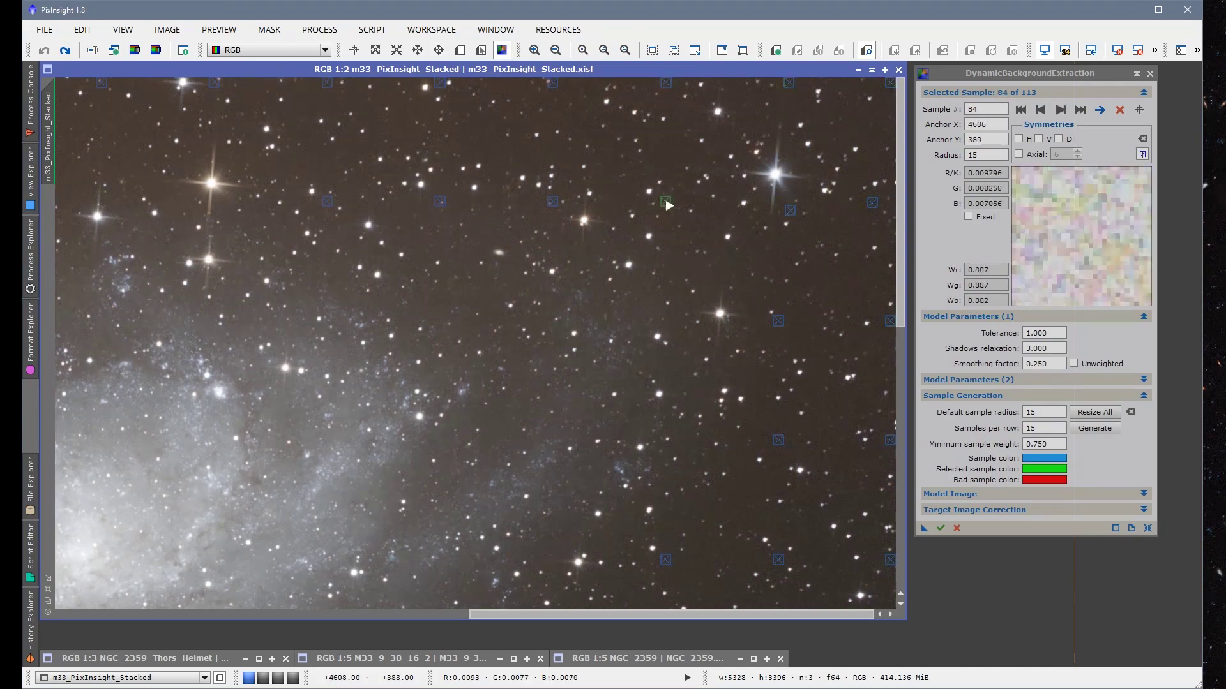
{"action": "scroll", "coordinate": [703, 204], "scroll_direction": "left", "scroll_amount": 3}
{"action": "left_click", "coordinate": [650, 190]}
{"action": "scroll", "coordinate": [536, 204], "scroll_direction": "left", "scroll_amount": 6}
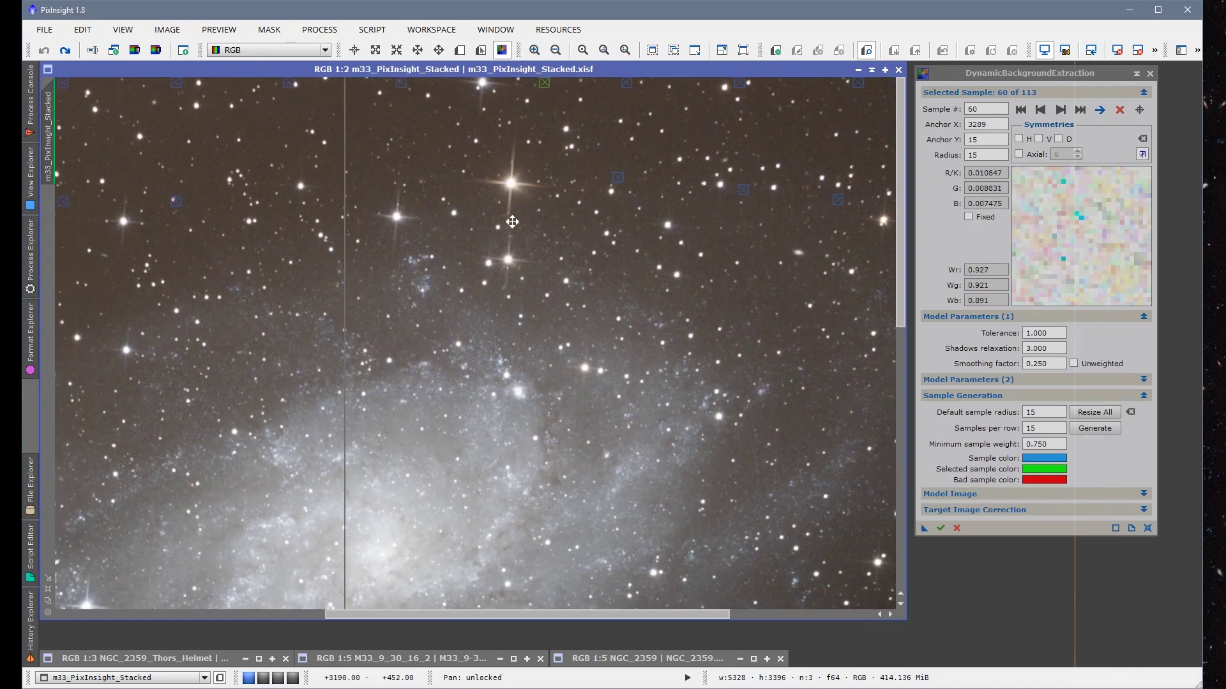
{"action": "left_click", "coordinate": [508, 193]}
{"action": "scroll", "coordinate": [500, 84], "scroll_direction": "left", "scroll_amount": 4}
{"action": "left_click", "coordinate": [285, 320]}
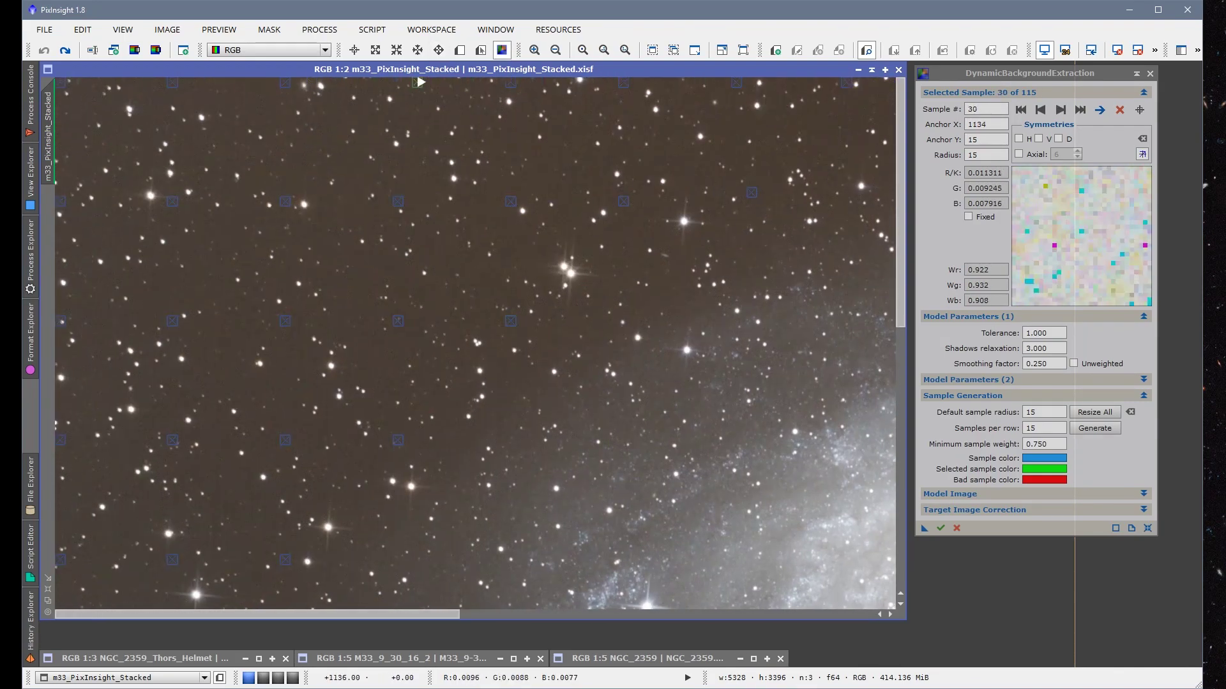
{"action": "left_click", "coordinate": [172, 83]}
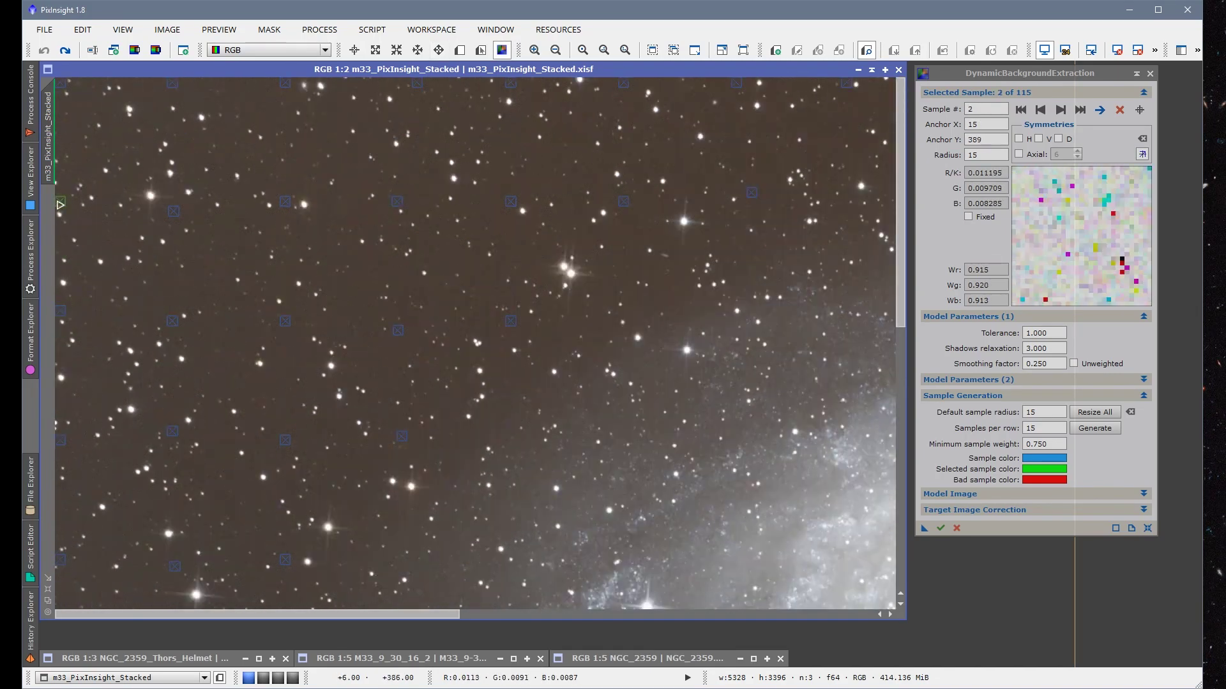
{"action": "left_click", "coordinate": [60, 83]}
{"action": "scroll", "coordinate": [517, 437], "scroll_direction": "down", "scroll_amount": 2}
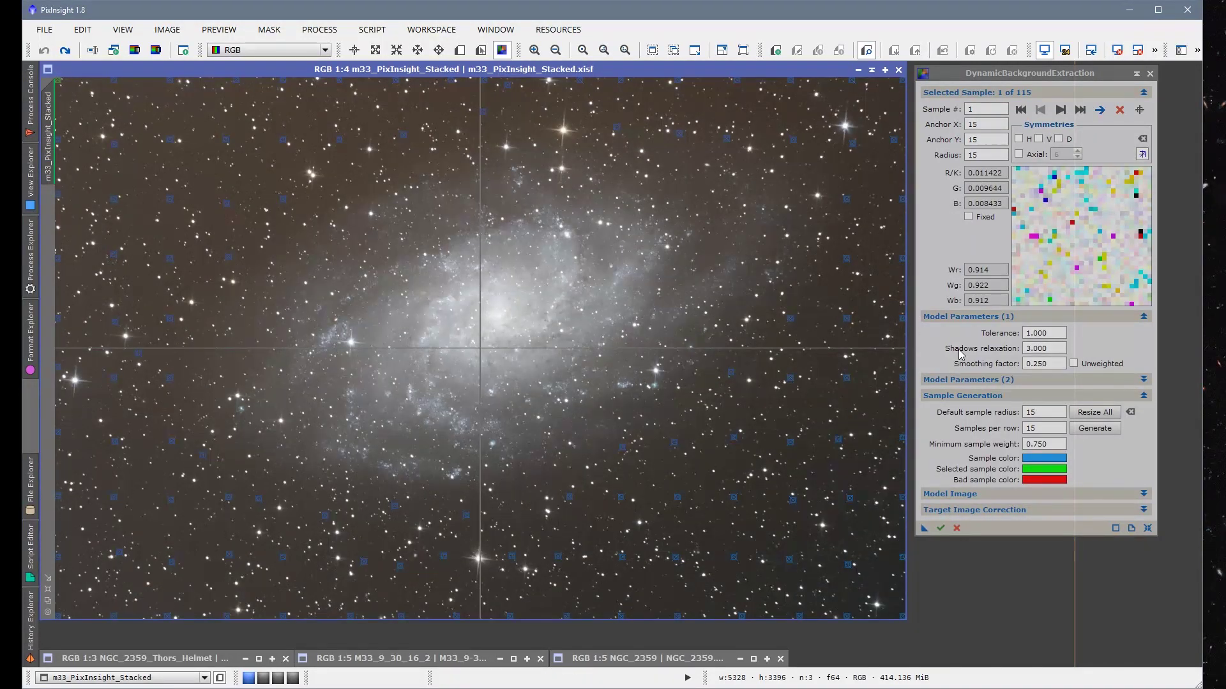
Set DBE's Target Image Correction to Subtraction and execute it on the M33 stack.
{"action": "left_click", "coordinate": [982, 511]}
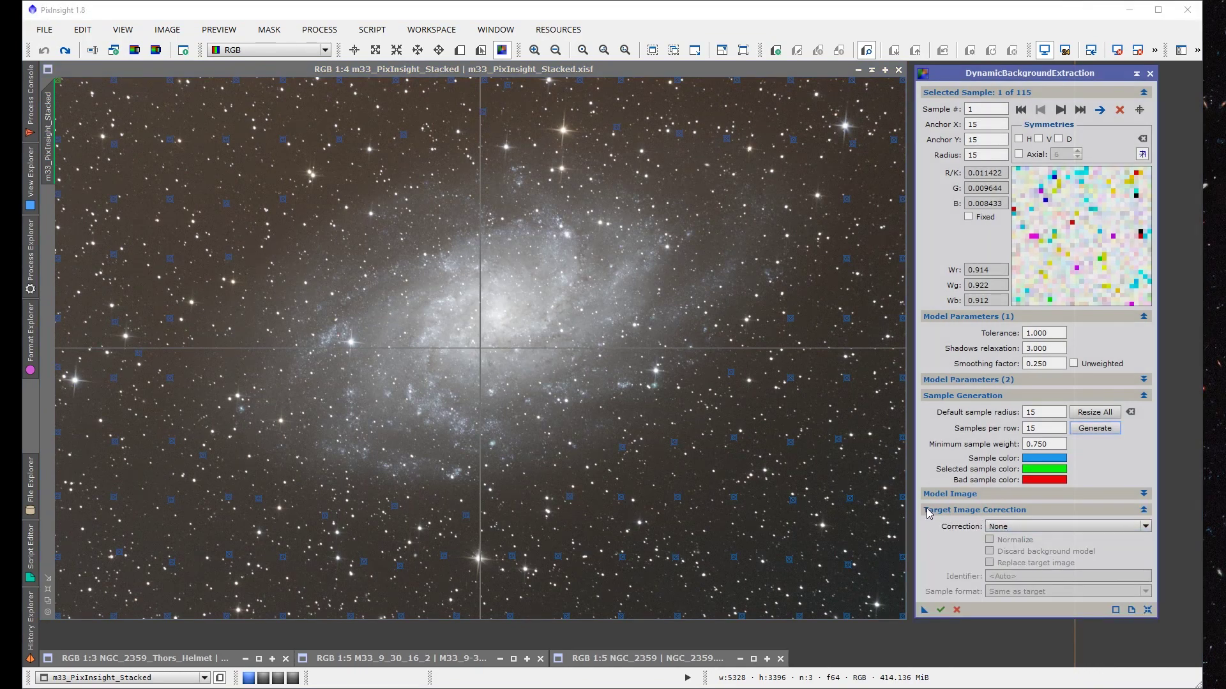
{"action": "left_click", "coordinate": [1015, 524]}
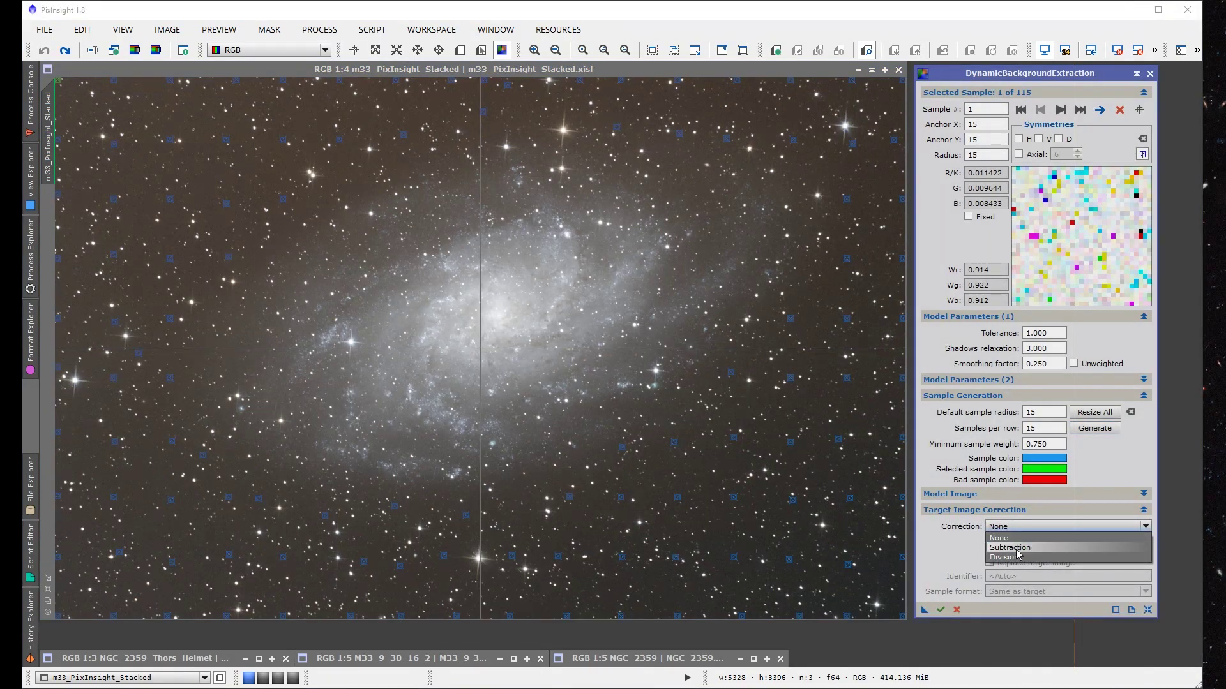
{"action": "left_click", "coordinate": [1019, 548]}
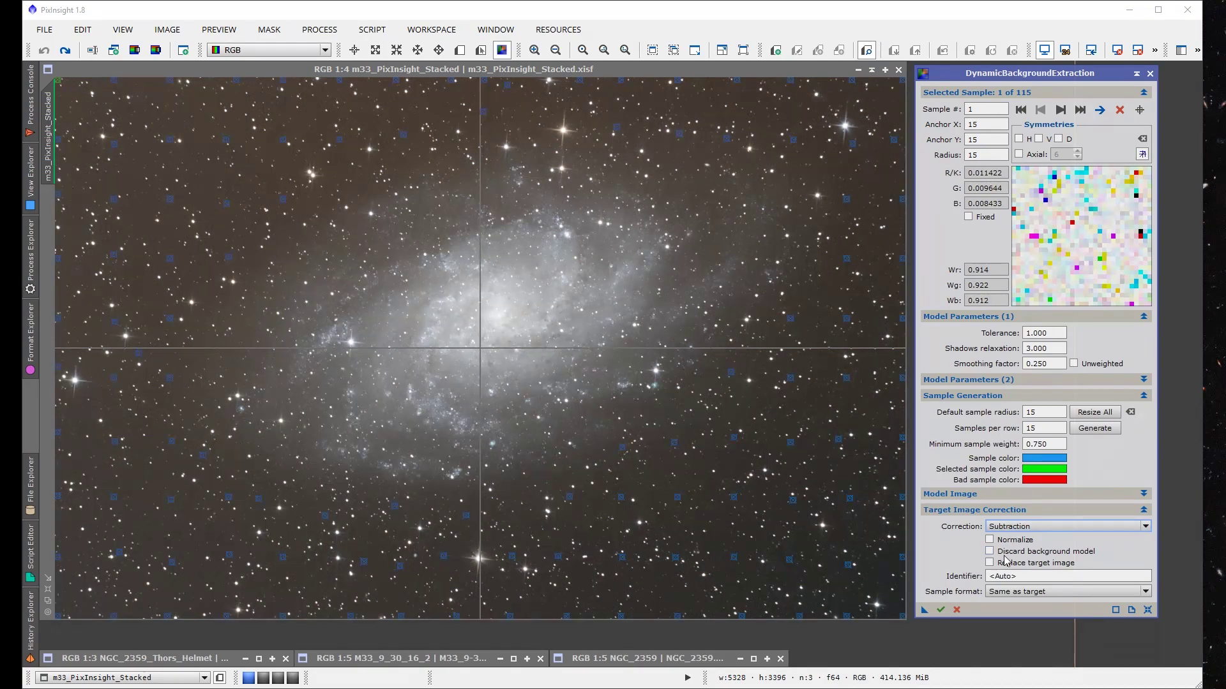
{"action": "left_click", "coordinate": [940, 610]}
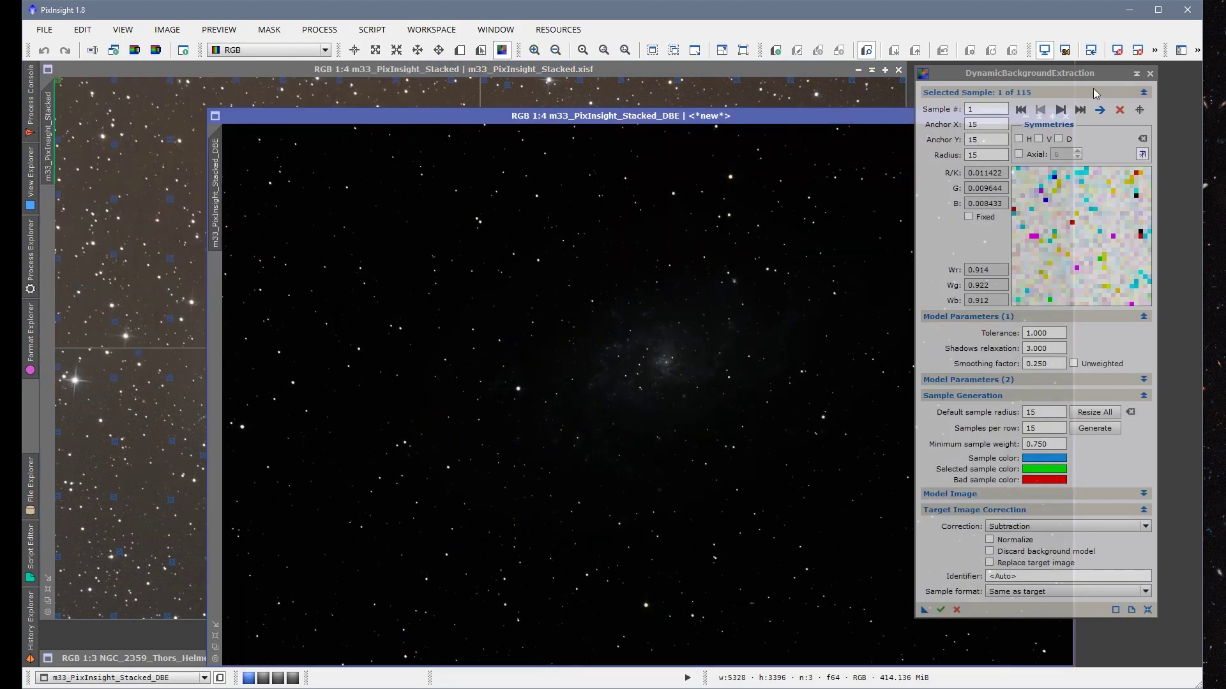
Bring m33_PixInsight_Stacked_DBE to the front and close the _background model image.
{"action": "left_click", "coordinate": [1136, 73]}
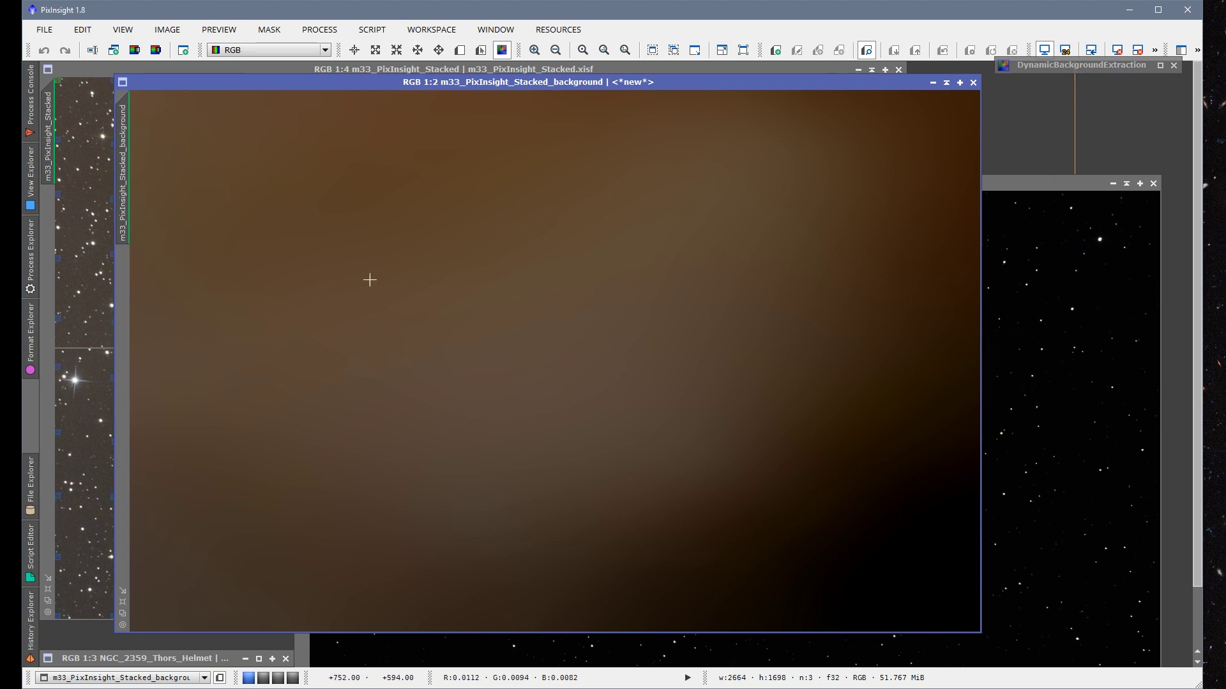
{"action": "left_click", "coordinate": [1149, 368]}
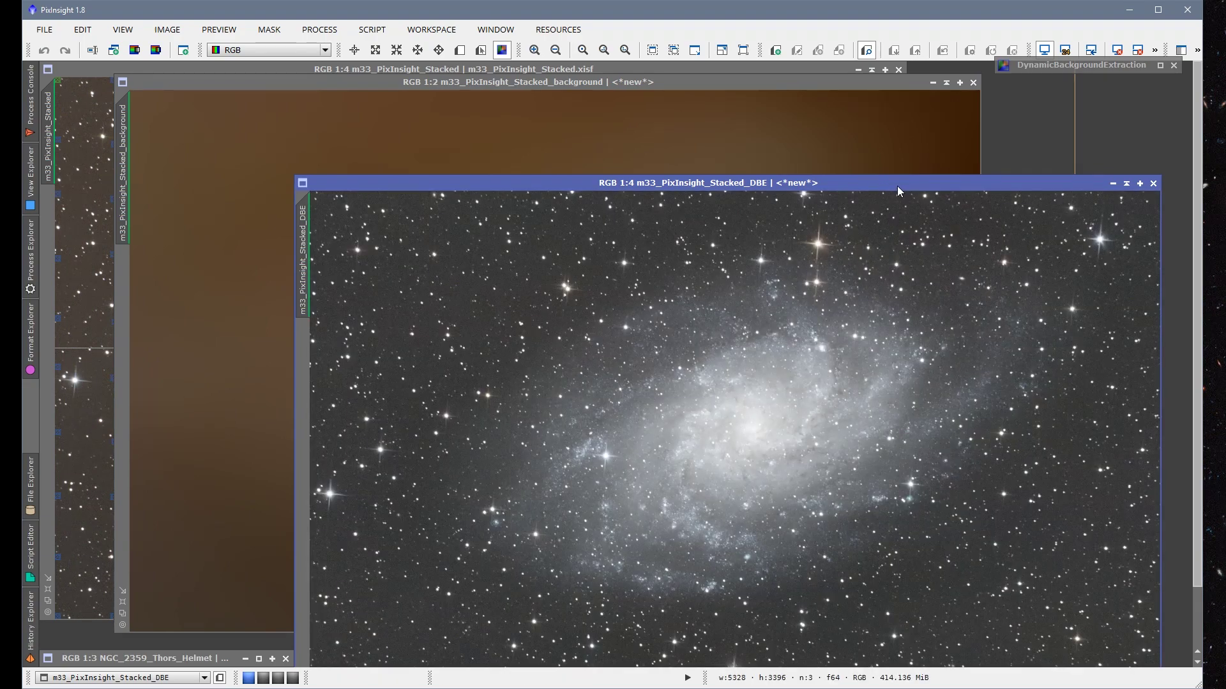
{"action": "left_click_drag", "start_coordinate": [897, 186], "coordinate": [701, 79]}
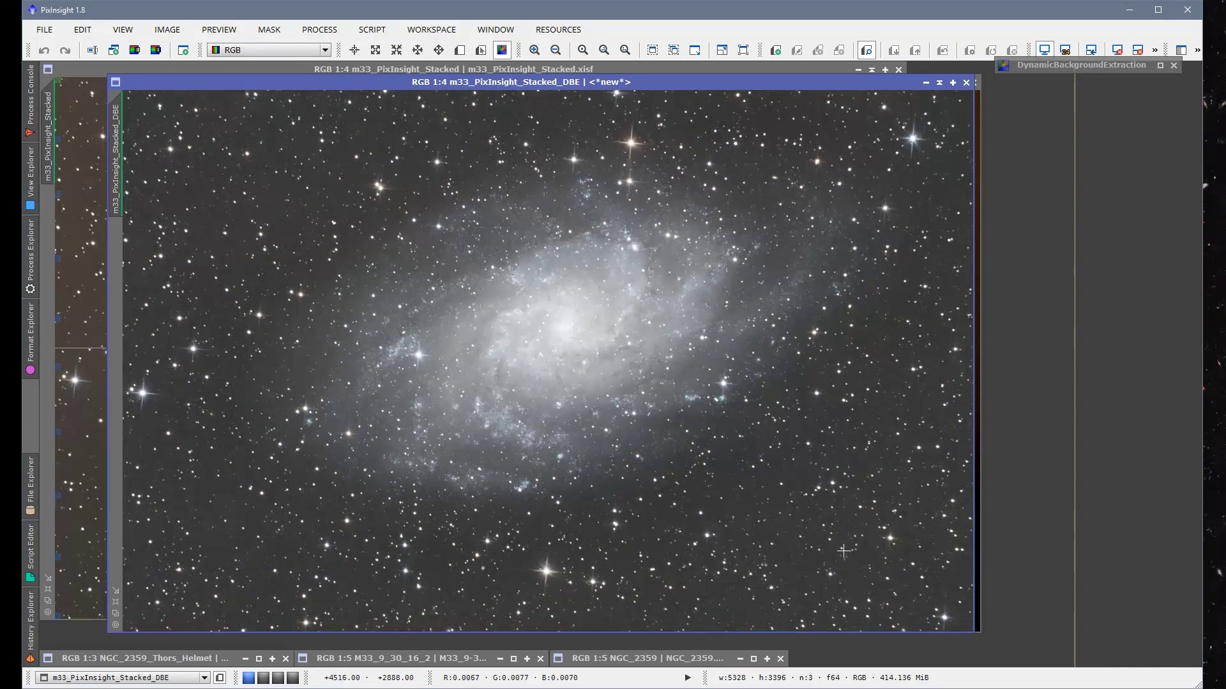
{"action": "left_click_drag", "start_coordinate": [654, 83], "coordinate": [667, 97]}
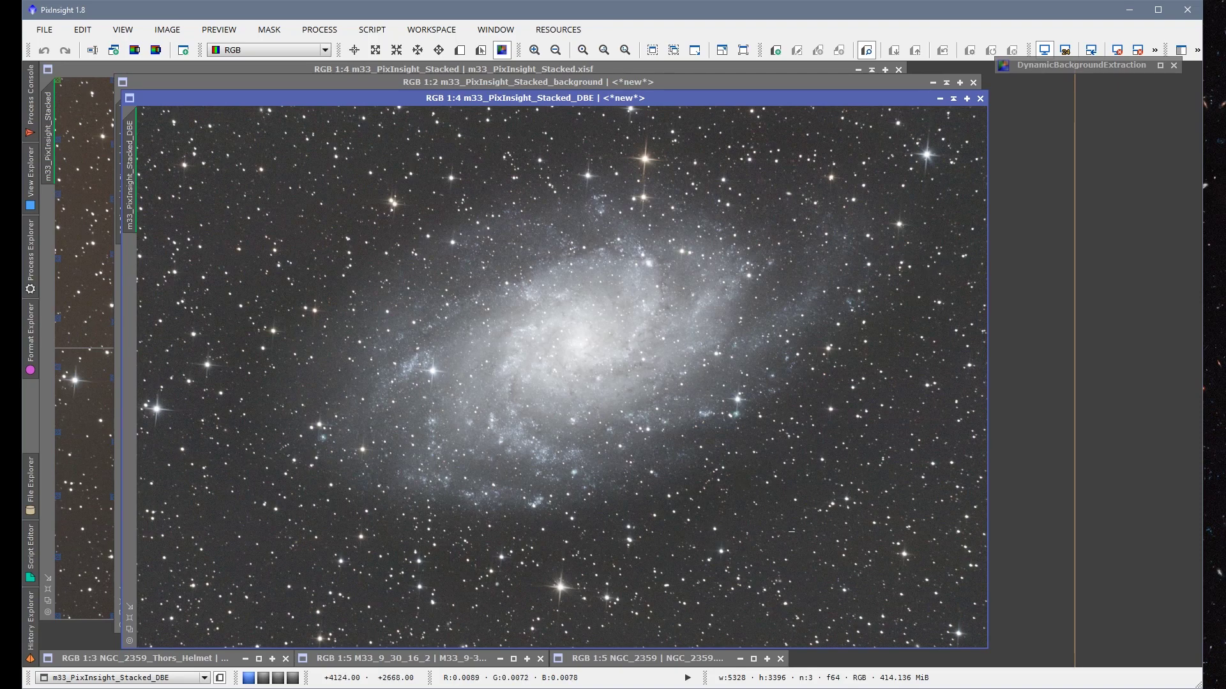
{"action": "left_click", "coordinate": [887, 84]}
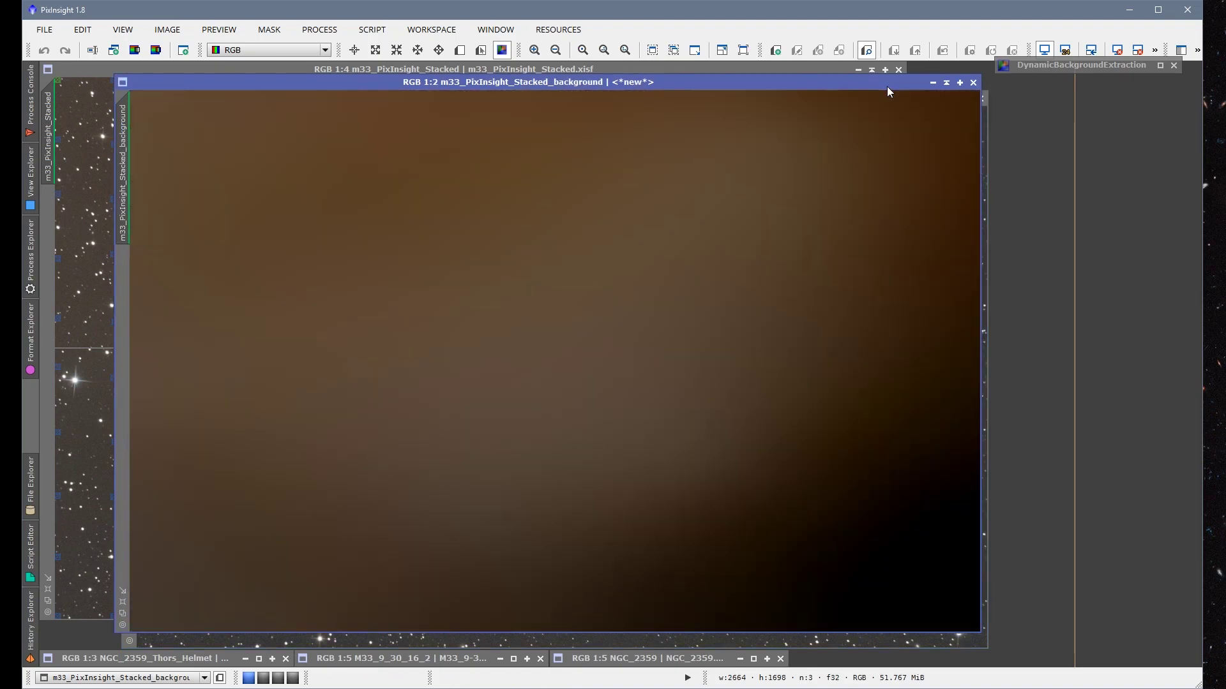
{"action": "left_click", "coordinate": [972, 82]}
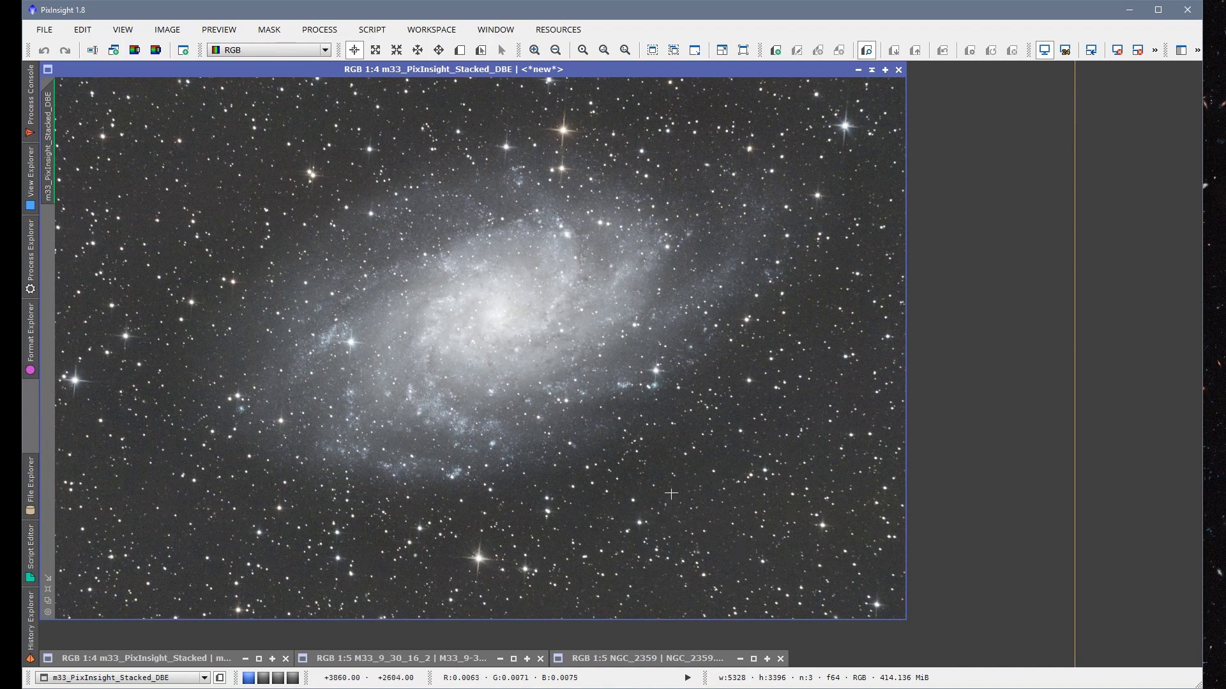
{"action": "scroll", "coordinate": [680, 461], "scroll_direction": "up", "scroll_amount": 1}
{"action": "left_click_drag", "start_coordinate": [775, 616], "coordinate": [682, 562]}
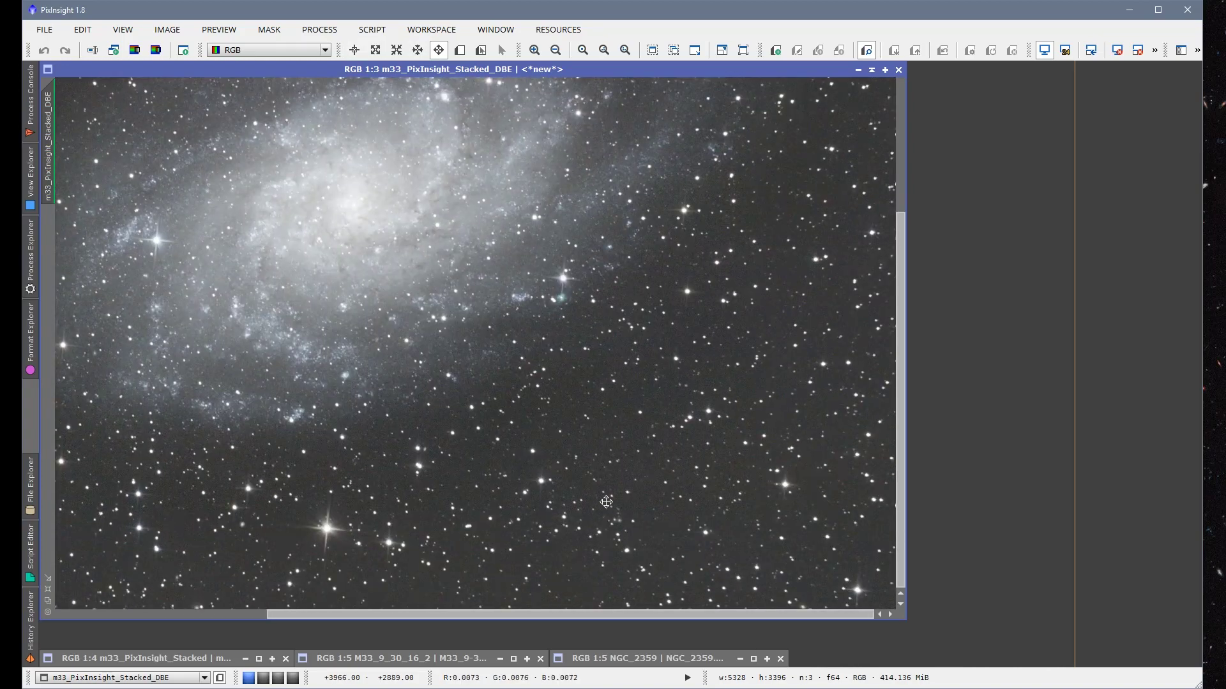
{"action": "scroll", "coordinate": [841, 452], "scroll_direction": "down", "scroll_amount": 1}
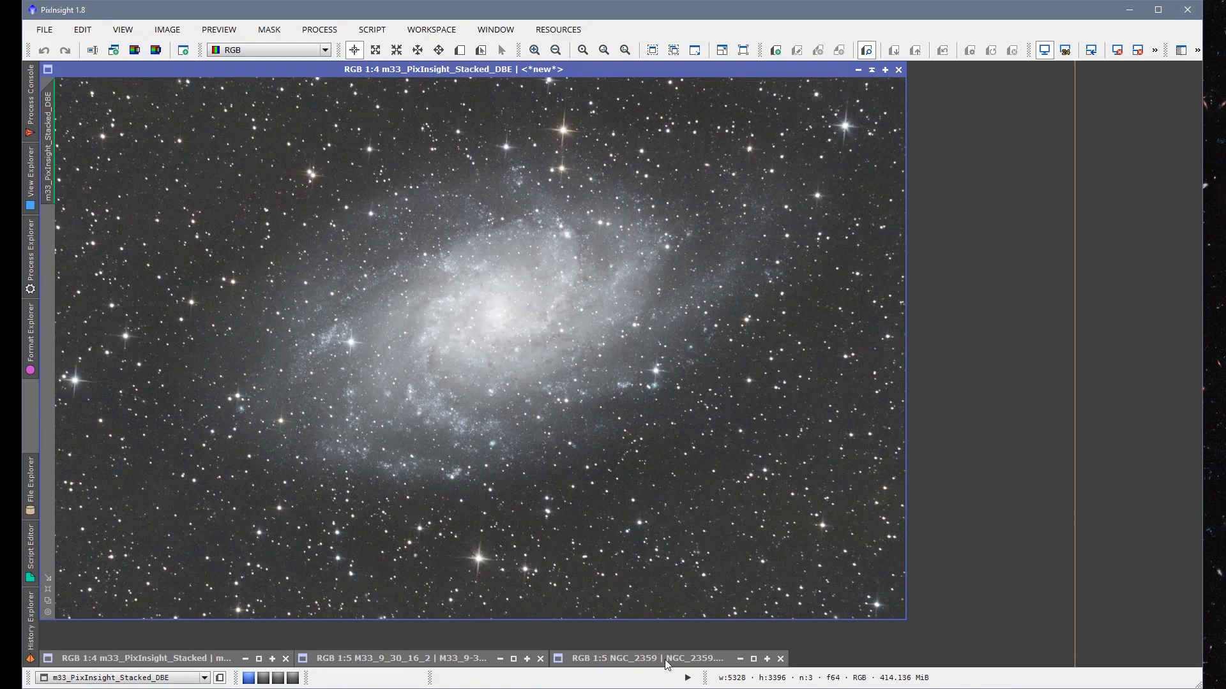
{"action": "double_click", "coordinate": [191, 658]}
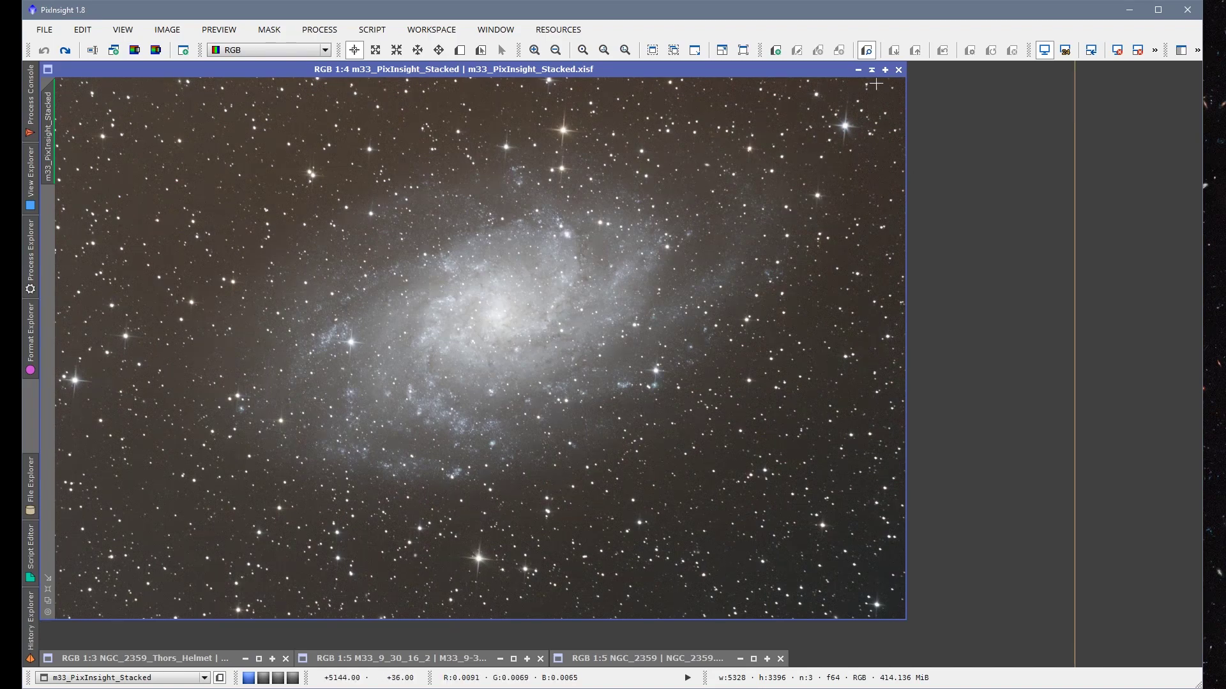
{"action": "left_click", "coordinate": [858, 70]}
{"action": "left_click", "coordinate": [655, 660]}
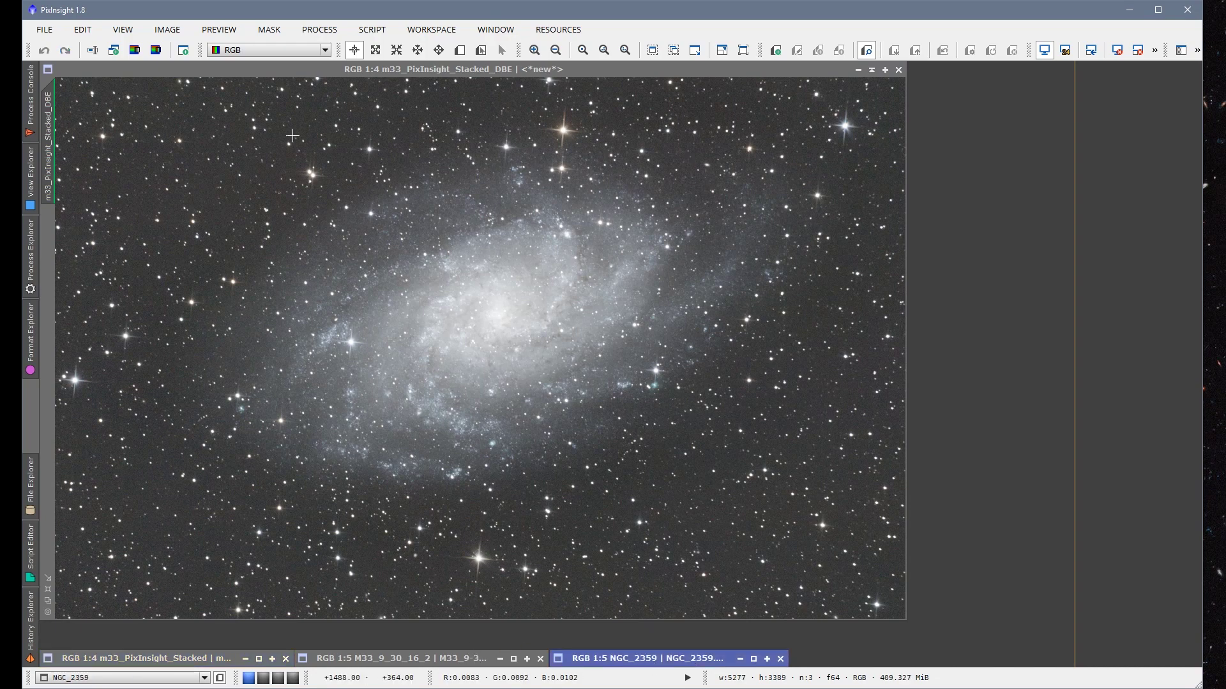
{"action": "left_click", "coordinate": [267, 102]}
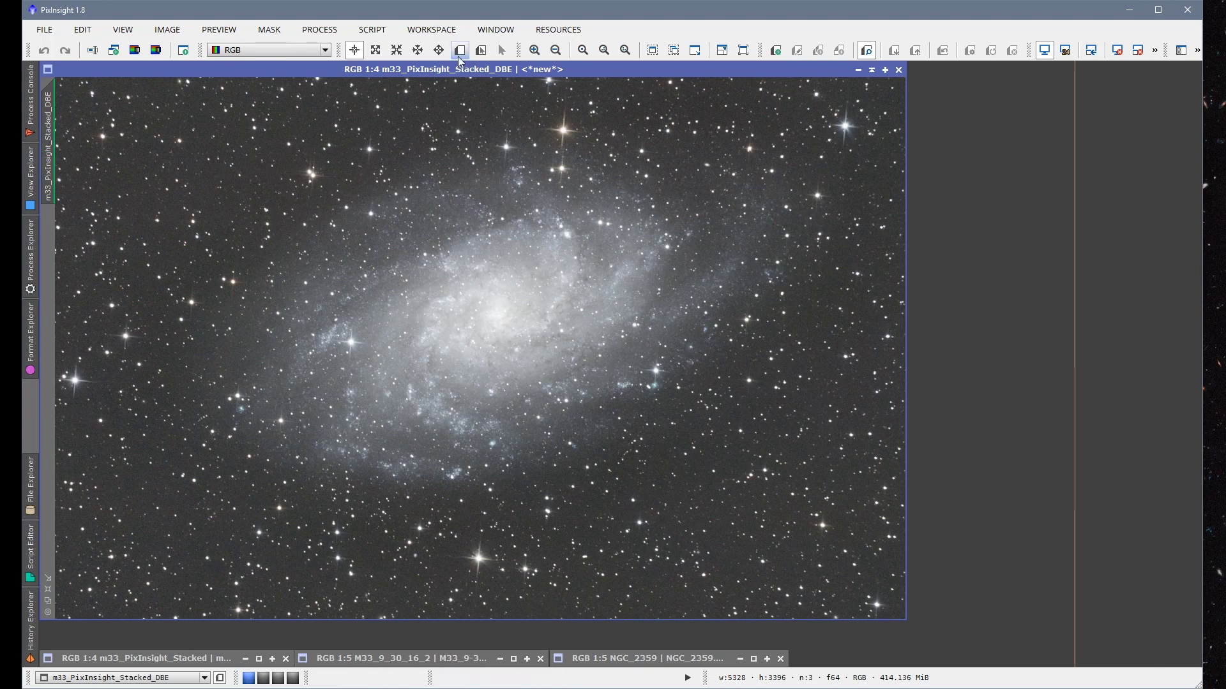
{"action": "key", "text": "alt+n"}
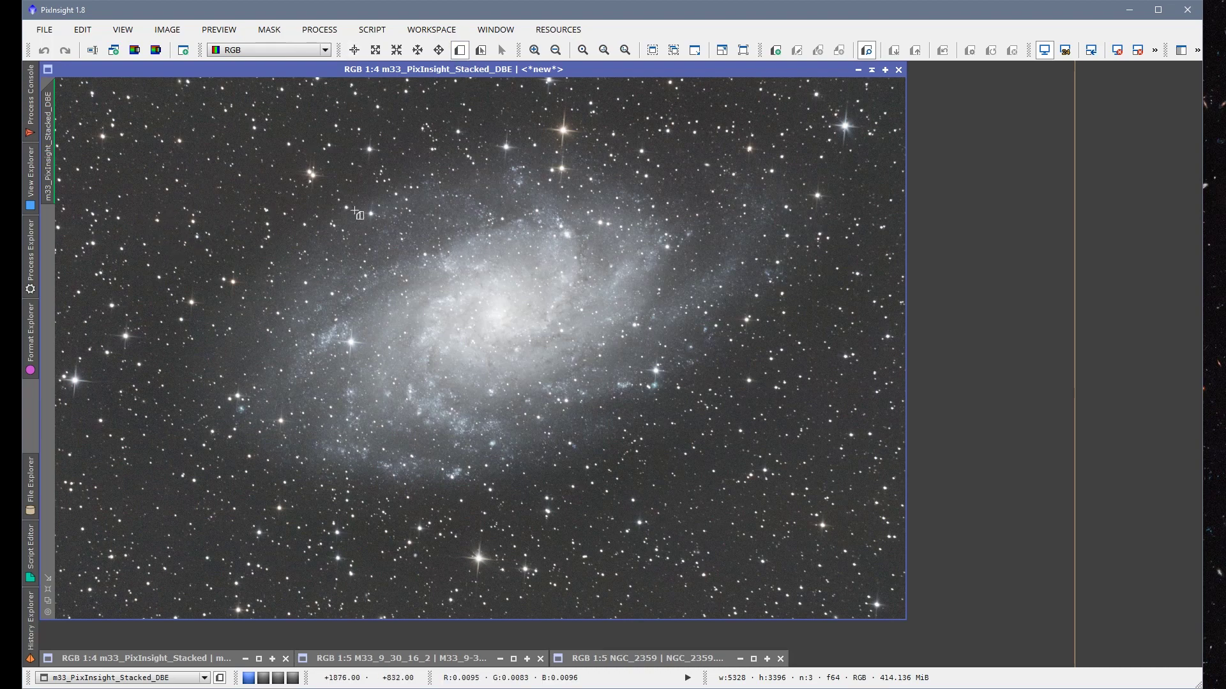
Draw Preview01 on empty sky and make it BackgroundNeutralization's reference image.
{"action": "left_click_drag", "start_coordinate": [106, 178], "coordinate": [132, 189]}
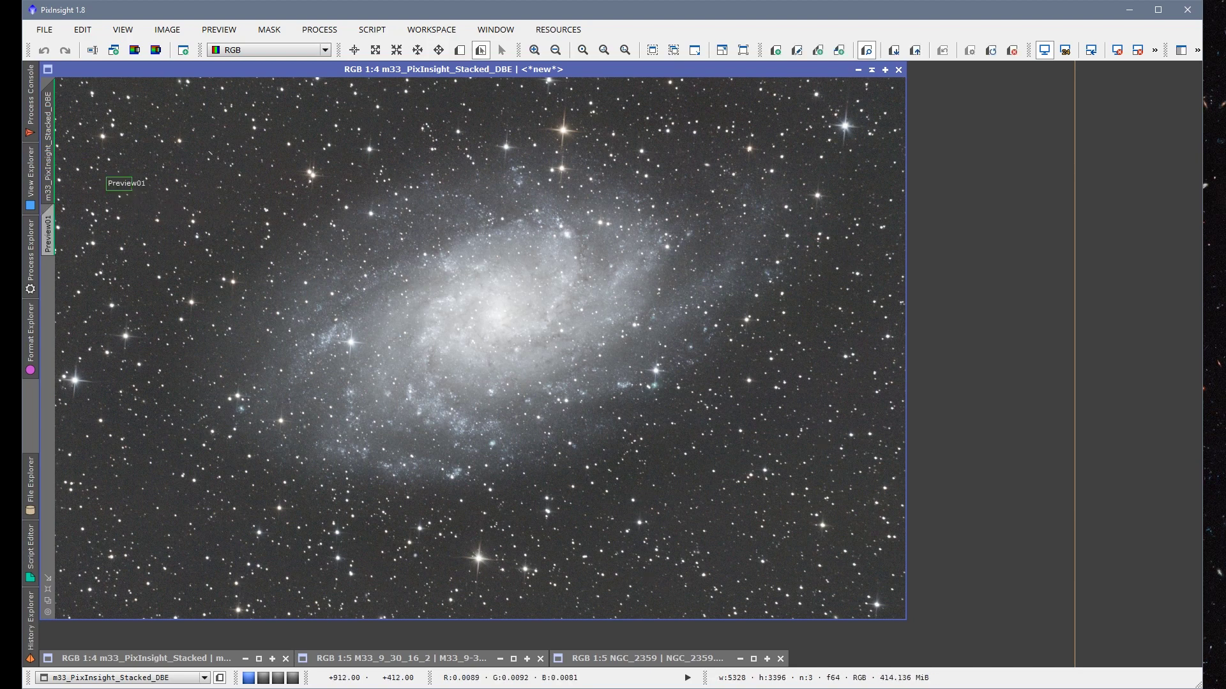
{"action": "left_click", "coordinate": [319, 29]}
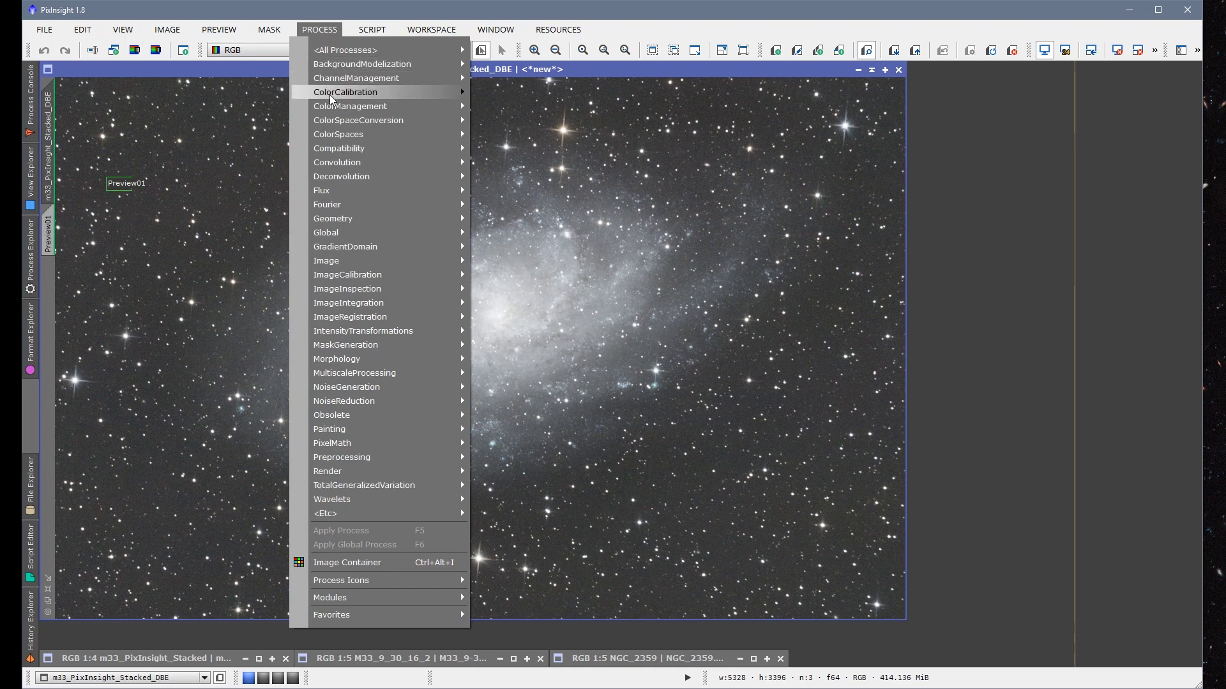
{"action": "mouse_move", "coordinate": [375, 96]}
{"action": "left_click", "coordinate": [541, 115]}
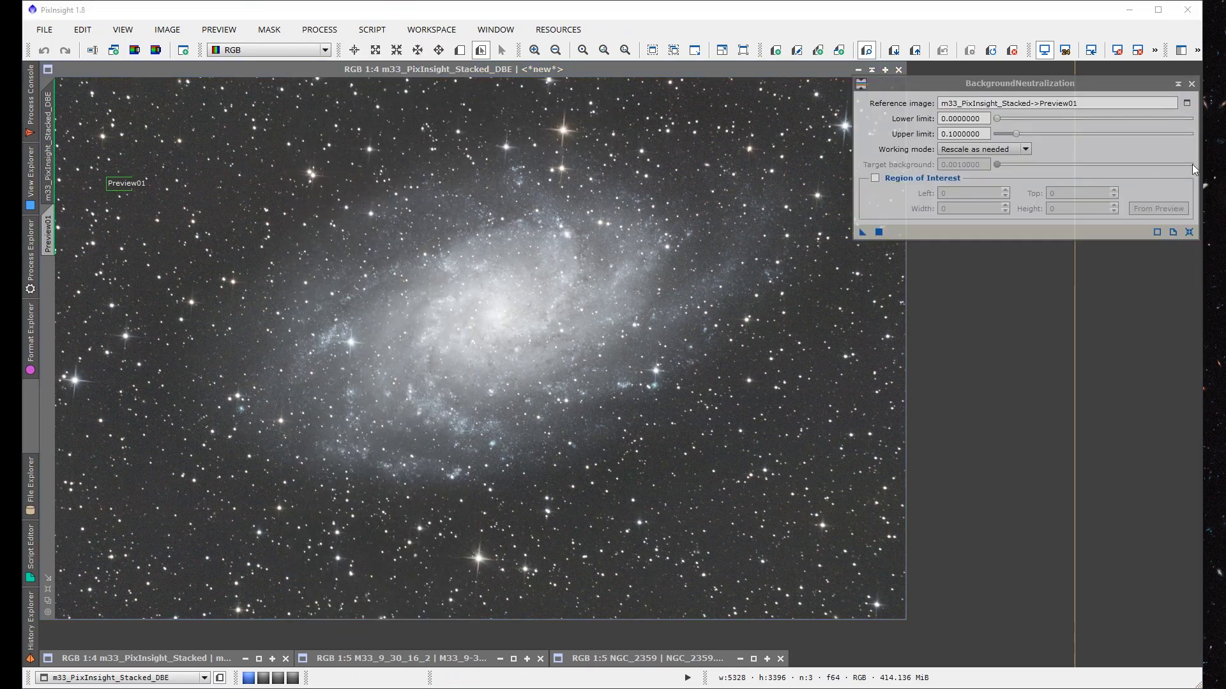
{"action": "left_click", "coordinate": [1189, 232]}
{"action": "left_click", "coordinate": [1186, 103]}
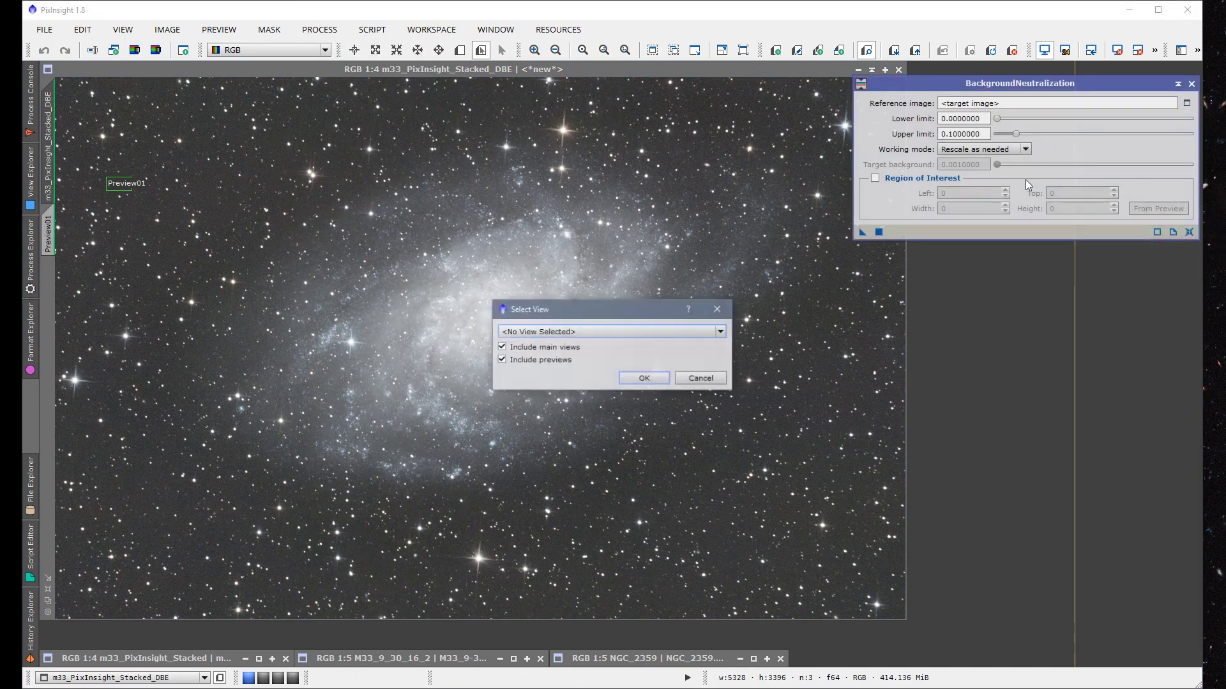
{"action": "left_click", "coordinate": [651, 331]}
{"action": "left_click", "coordinate": [636, 401]}
{"action": "left_click", "coordinate": [646, 379]}
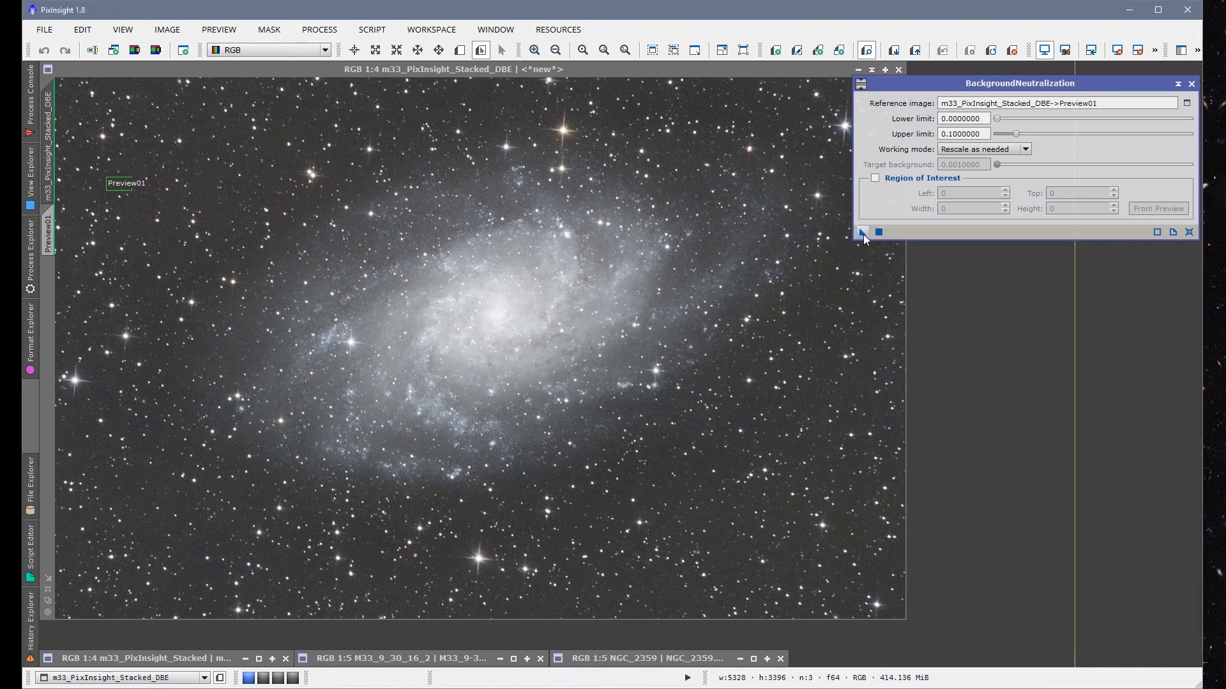
Apply BackgroundNeutralization to the DBE image and delete Preview01.
{"action": "left_click_drag", "start_coordinate": [862, 231], "coordinate": [783, 263]}
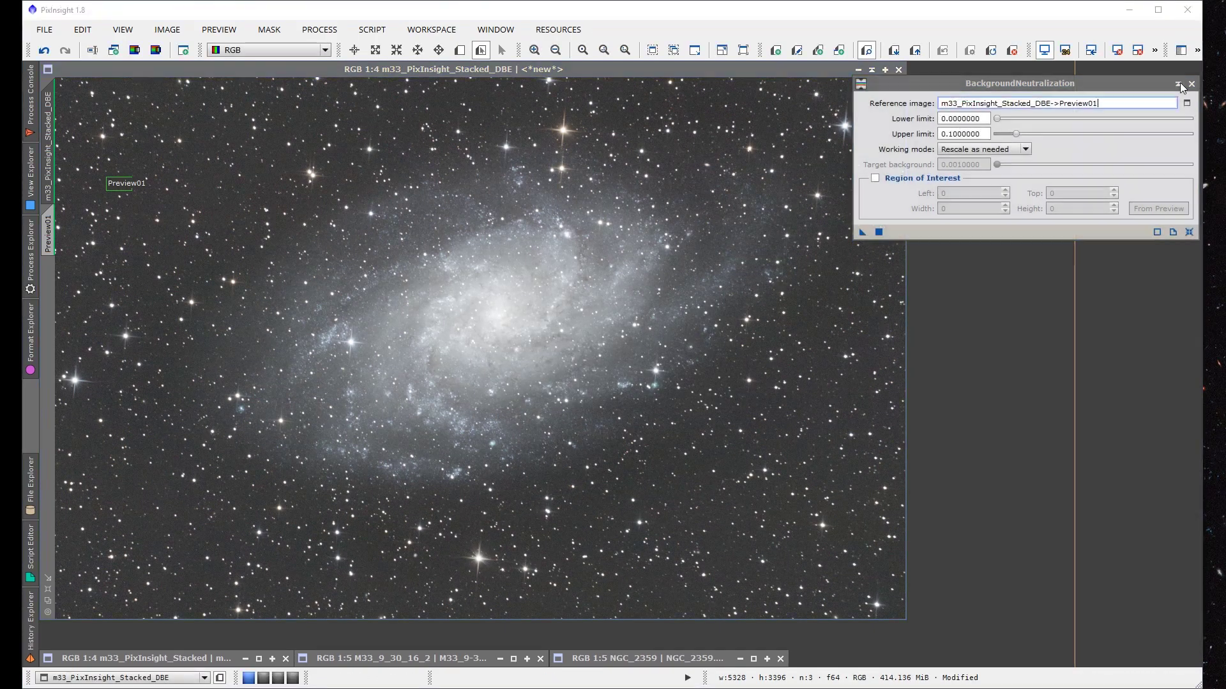
{"action": "left_click_drag", "start_coordinate": [1014, 158], "coordinate": [991, 78]}
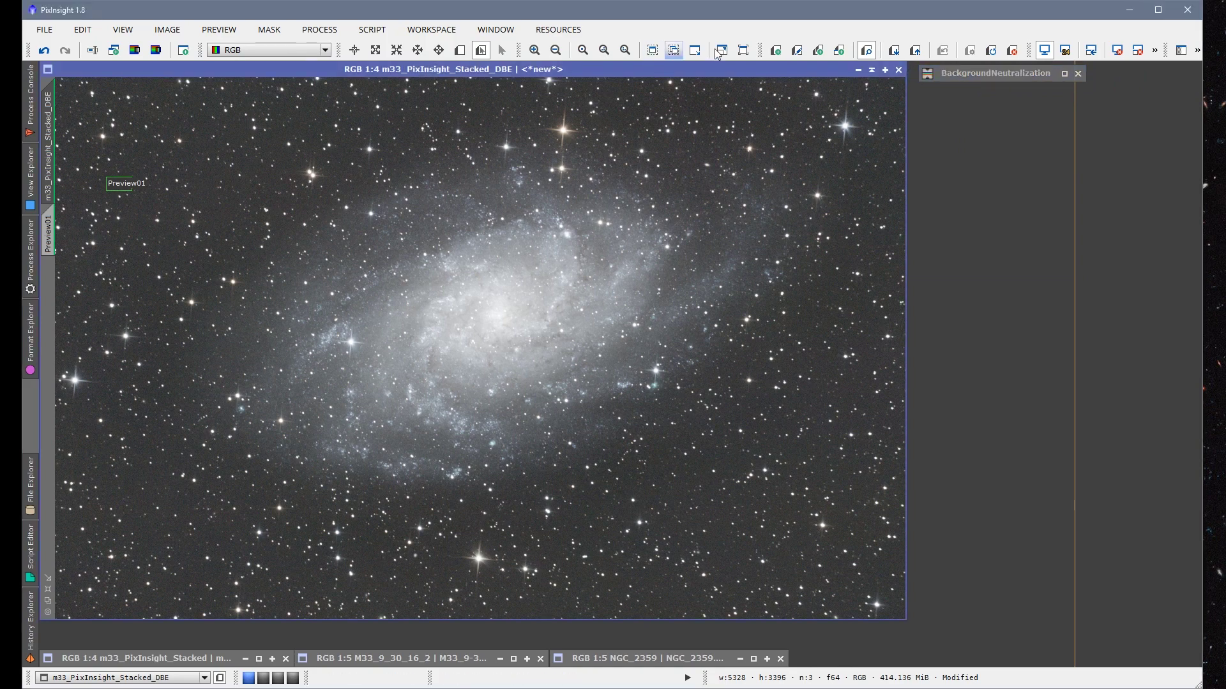
{"action": "left_click", "coordinate": [1012, 50]}
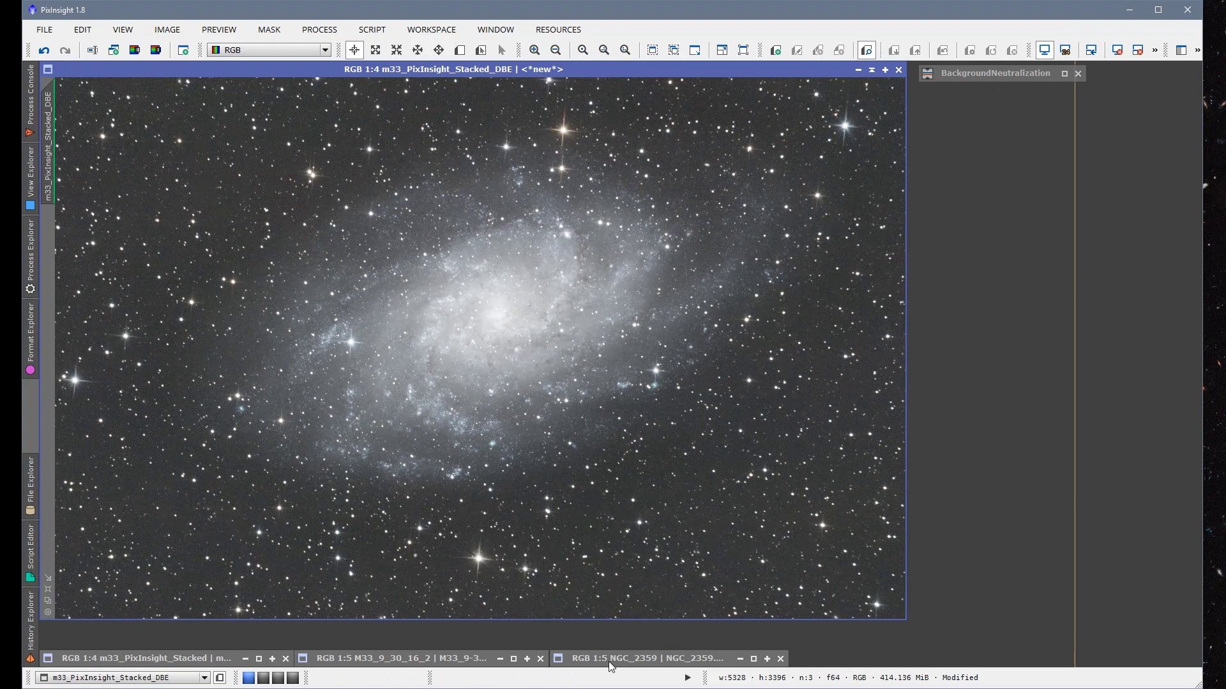
Restore the M33_9-30-16_2 colour image and switch between it and the DBE image.
{"action": "double_click", "coordinate": [477, 663]}
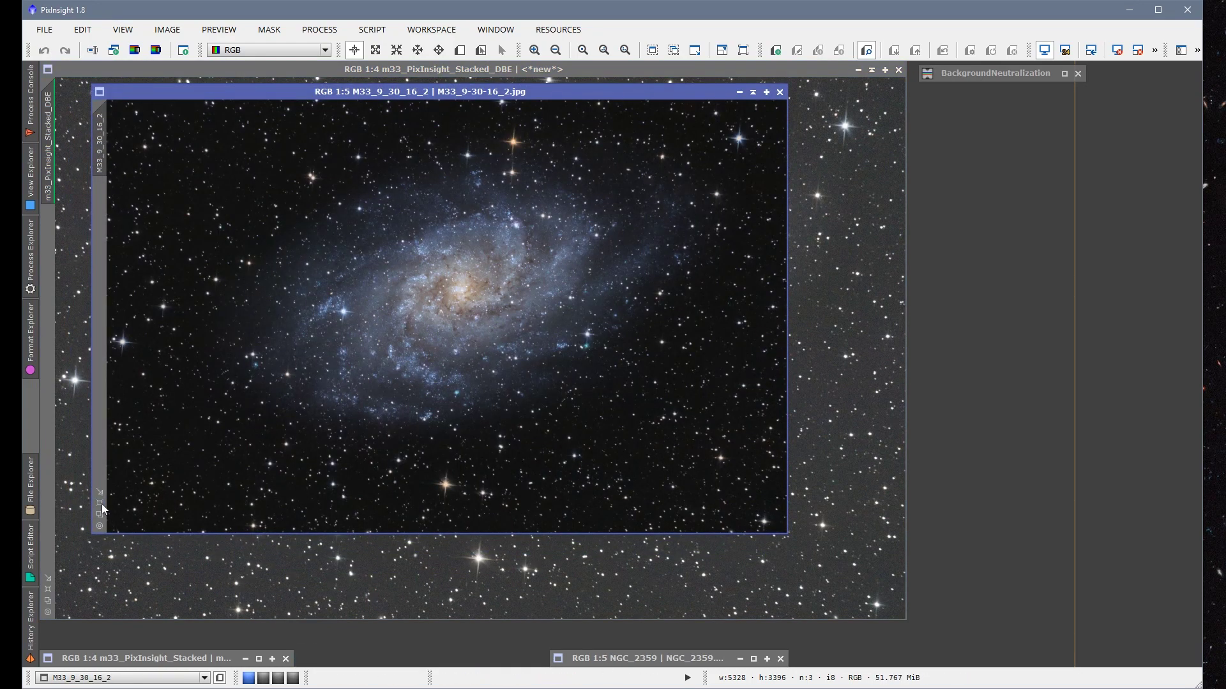
{"action": "left_click", "coordinate": [101, 503]}
{"action": "left_click_drag", "start_coordinate": [561, 96], "coordinate": [528, 76]}
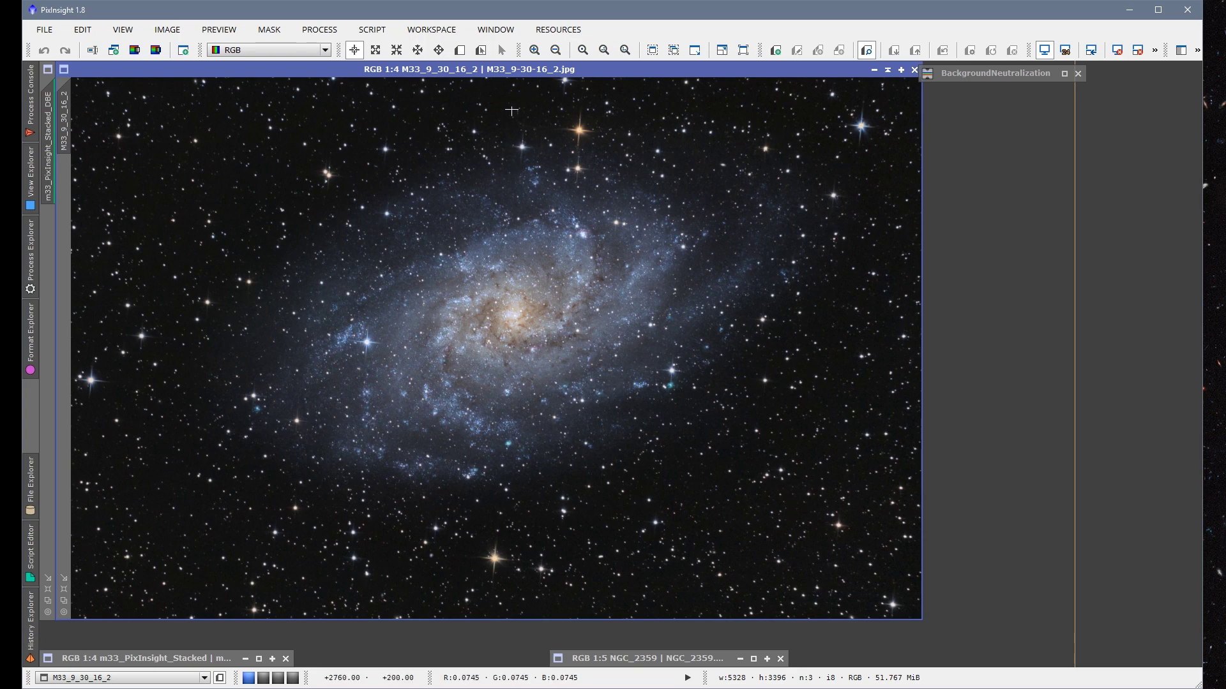
{"action": "mouse_move", "coordinate": [523, 70]}
{"action": "left_mouse_down"}
{"action": "mouse_move", "coordinate": [534, 82]}
{"action": "mouse_move", "coordinate": [503, 72]}
{"action": "mouse_move", "coordinate": [532, 84]}
{"action": "left_mouse_up"}
{"action": "left_click", "coordinate": [533, 69]}
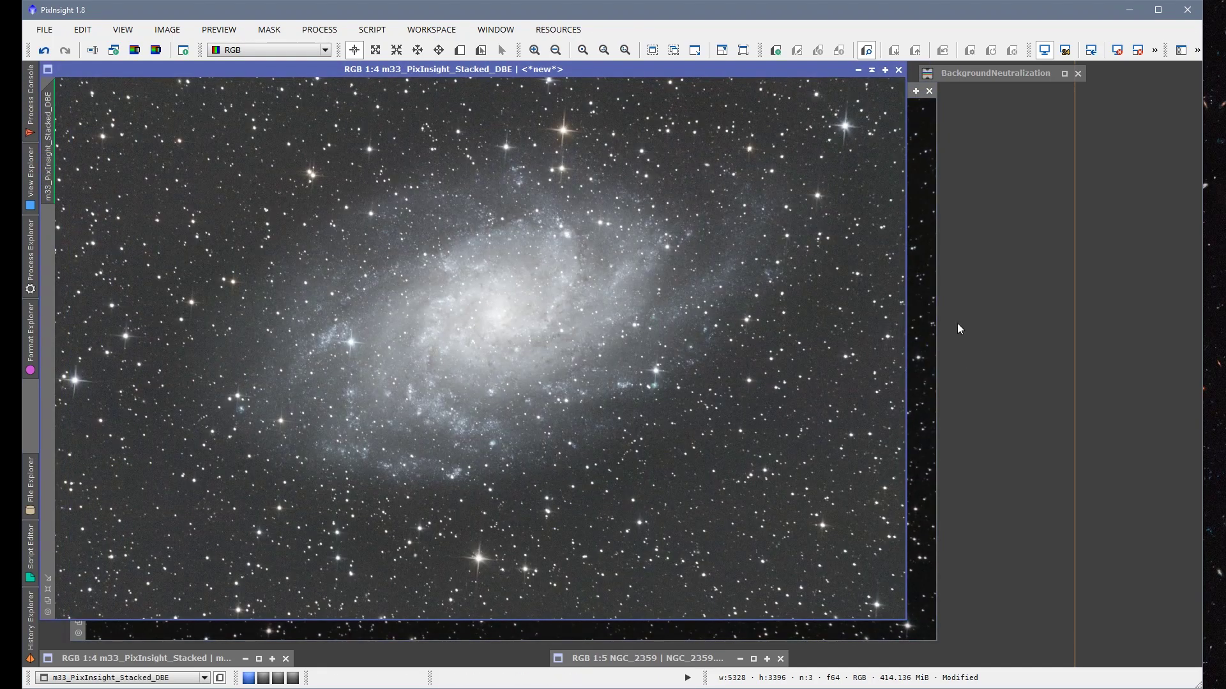
{"action": "left_click", "coordinate": [925, 324]}
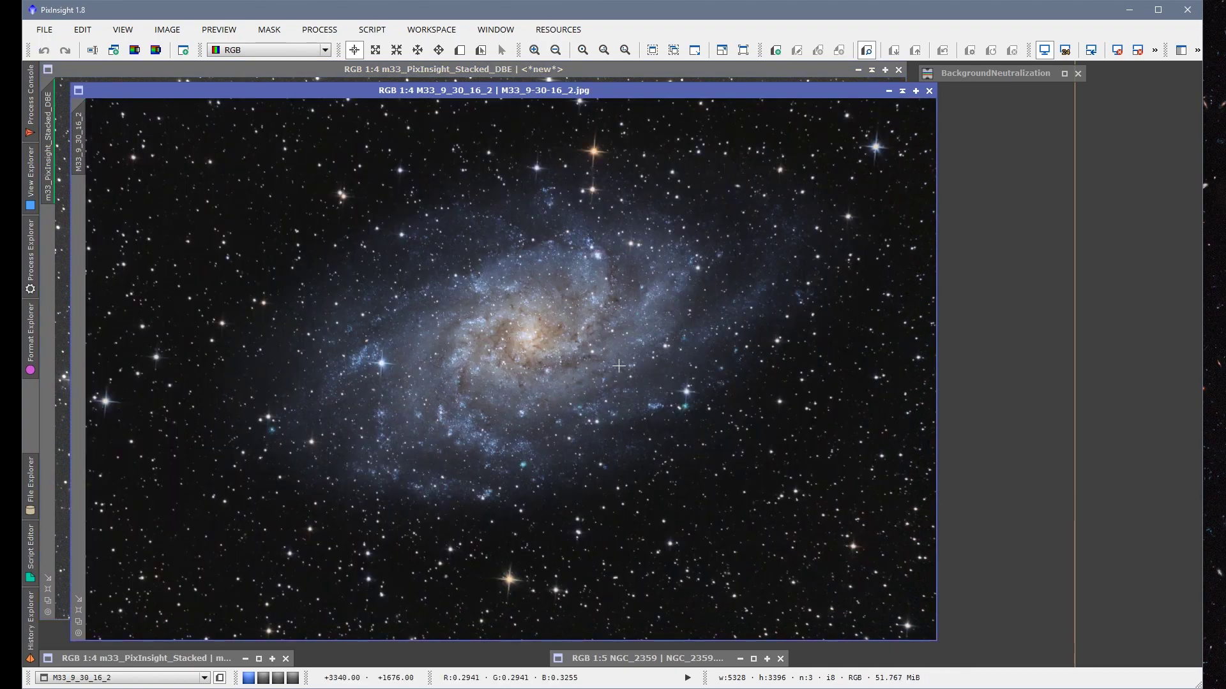